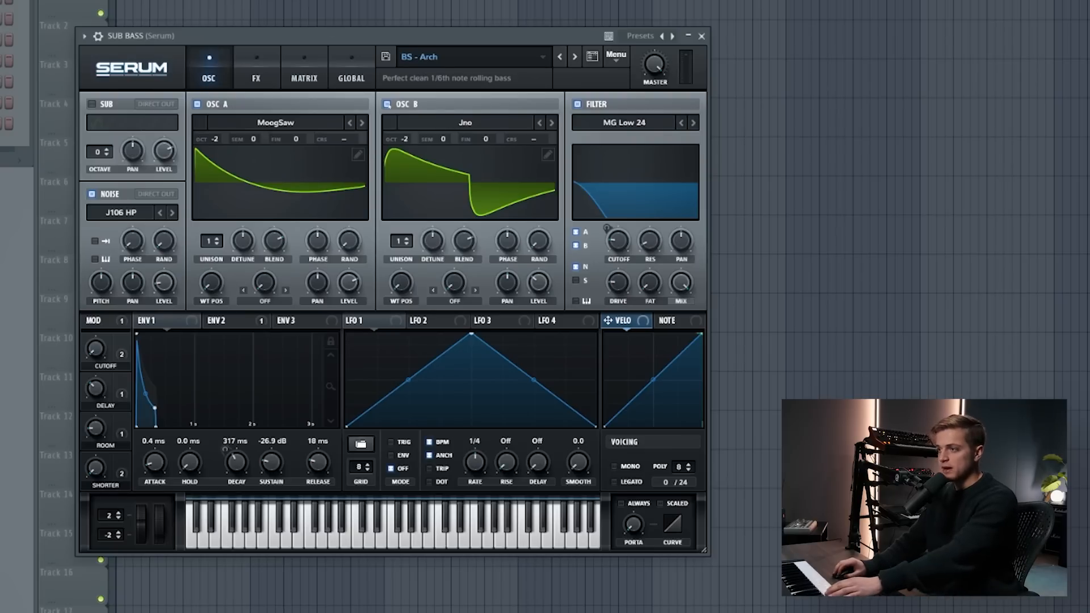
- Audition the SUB BASS patch with and without oscillator B, and examine its second envelope and effects chain
{"action": "left_click", "coordinate": [386, 104]}
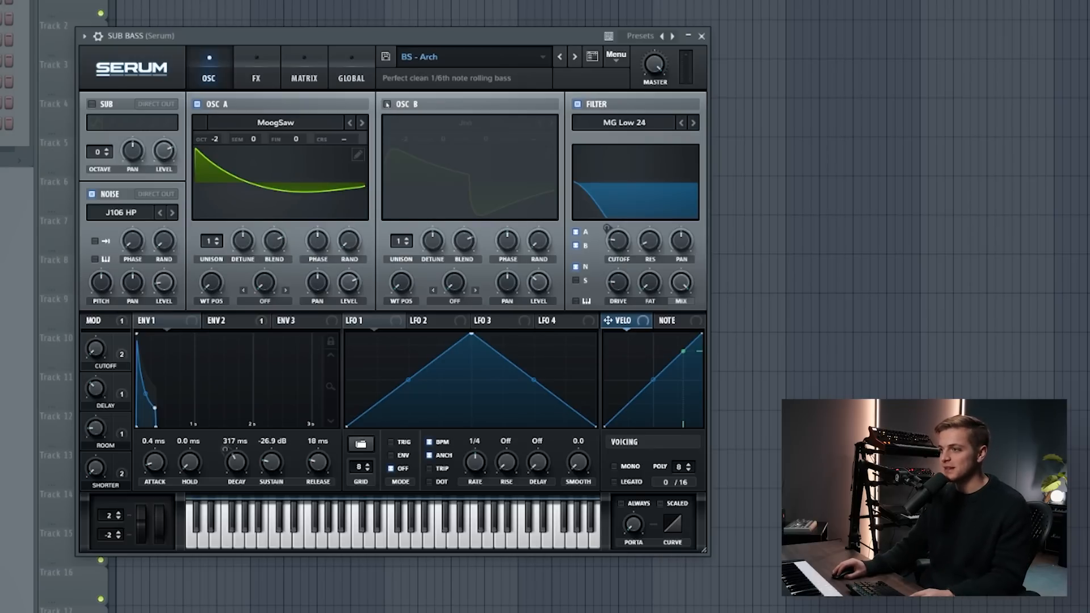
{"action": "left_click", "coordinate": [387, 104]}
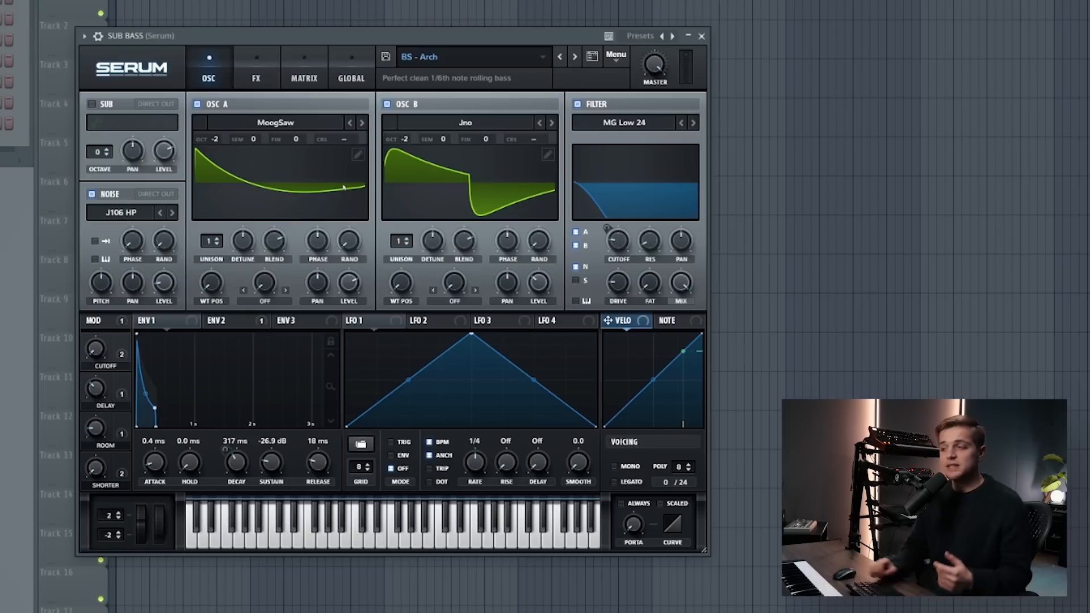
{"action": "left_click", "coordinate": [226, 320]}
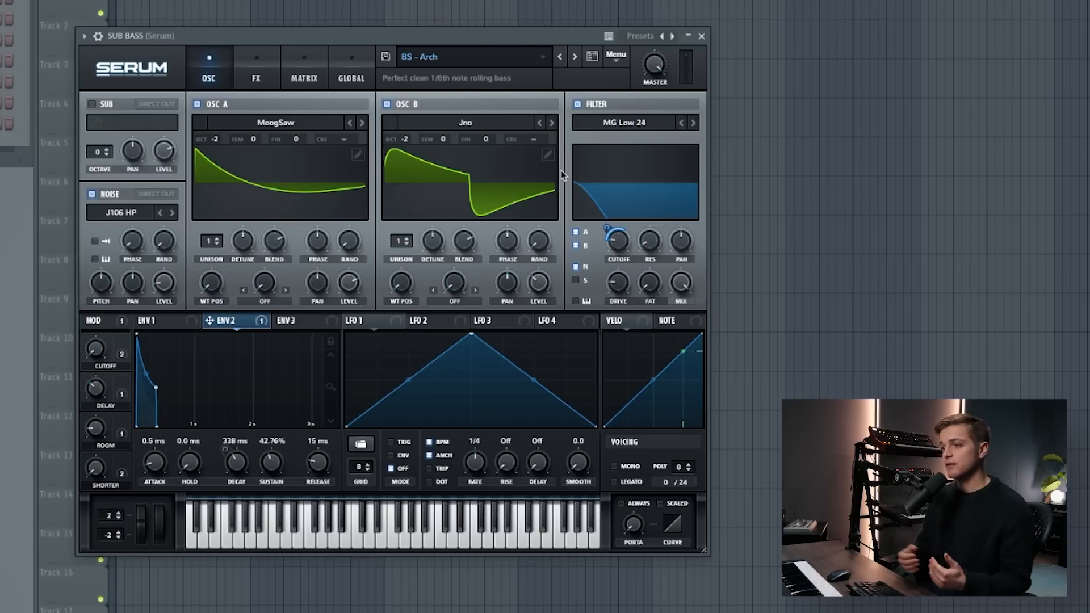
{"action": "left_click", "coordinate": [256, 77]}
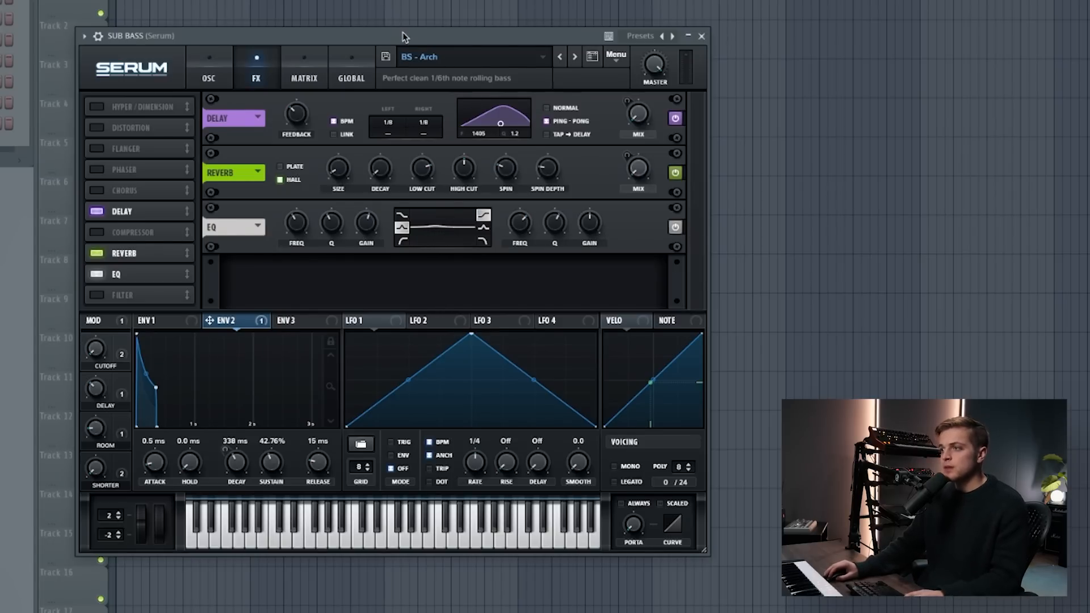
{"action": "left_click_drag", "start_coordinate": [403, 34], "coordinate": [454, 24]}
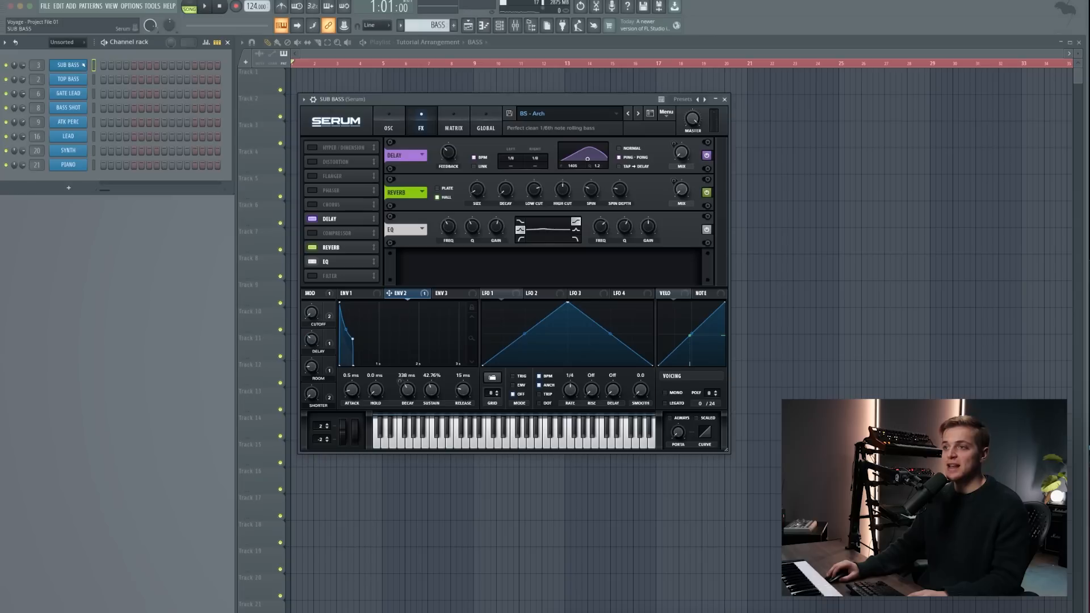
- Open the SUB BASS piano roll and enter four consecutive one-step F#4 notes from the start of bar 1
{"action": "right_click", "coordinate": [86, 61]}
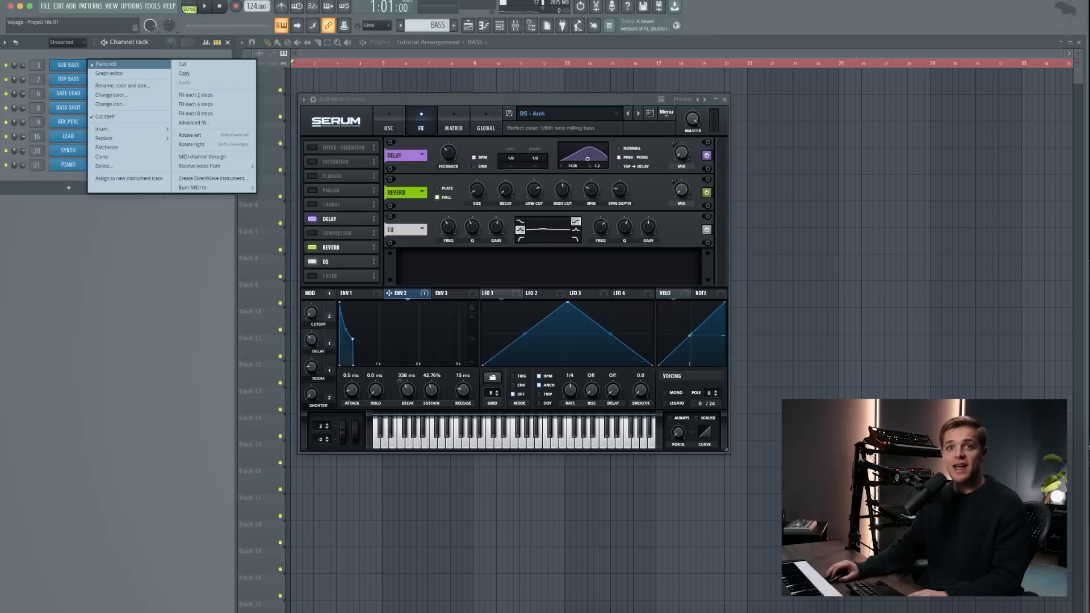
{"action": "left_click", "coordinate": [104, 65]}
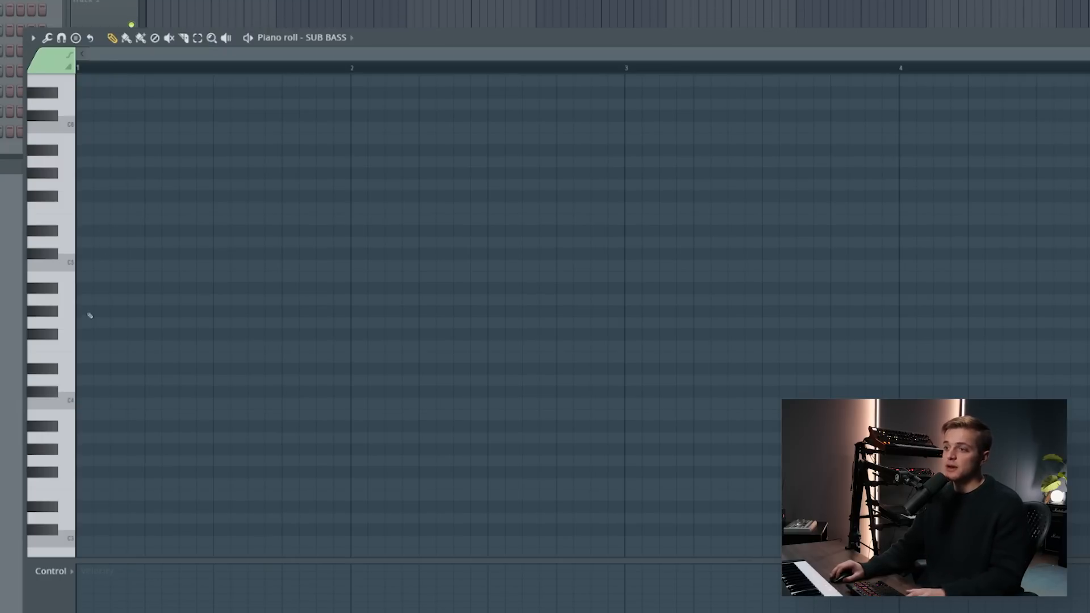
{"action": "left_click", "coordinate": [85, 335]}
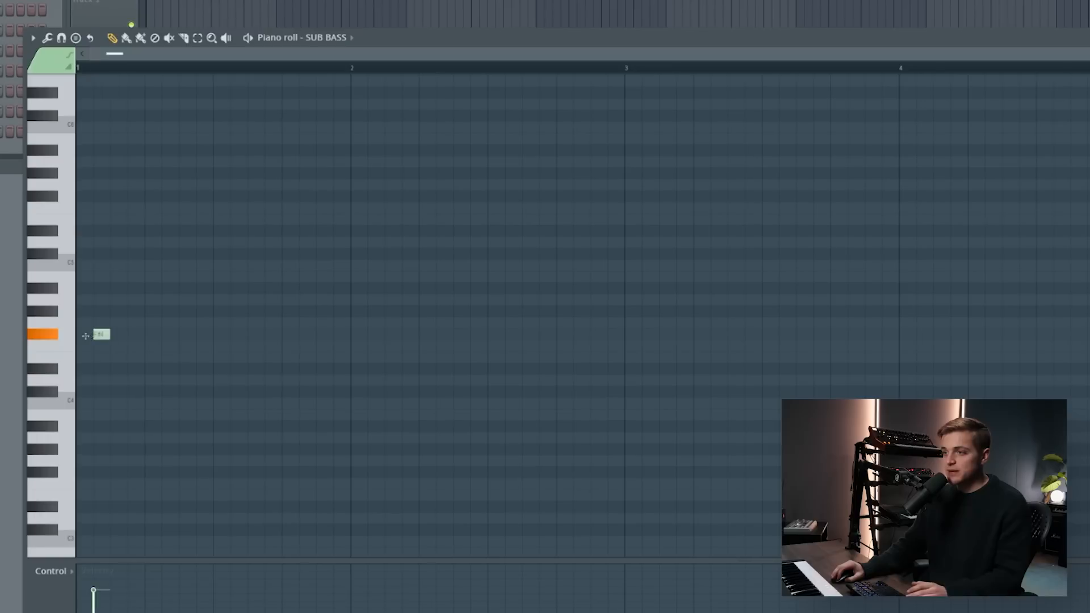
{"action": "left_click", "coordinate": [113, 335]}
{"action": "left_click_drag", "start_coordinate": [113, 334], "coordinate": [96, 334]}
{"action": "left_click", "coordinate": [111, 335]}
{"action": "left_click", "coordinate": [134, 334]}
- Duplicate the four F#4 notes repeatedly until the SUB BASS pattern fills two bars
{"action": "key", "text": "ctrl+a"}
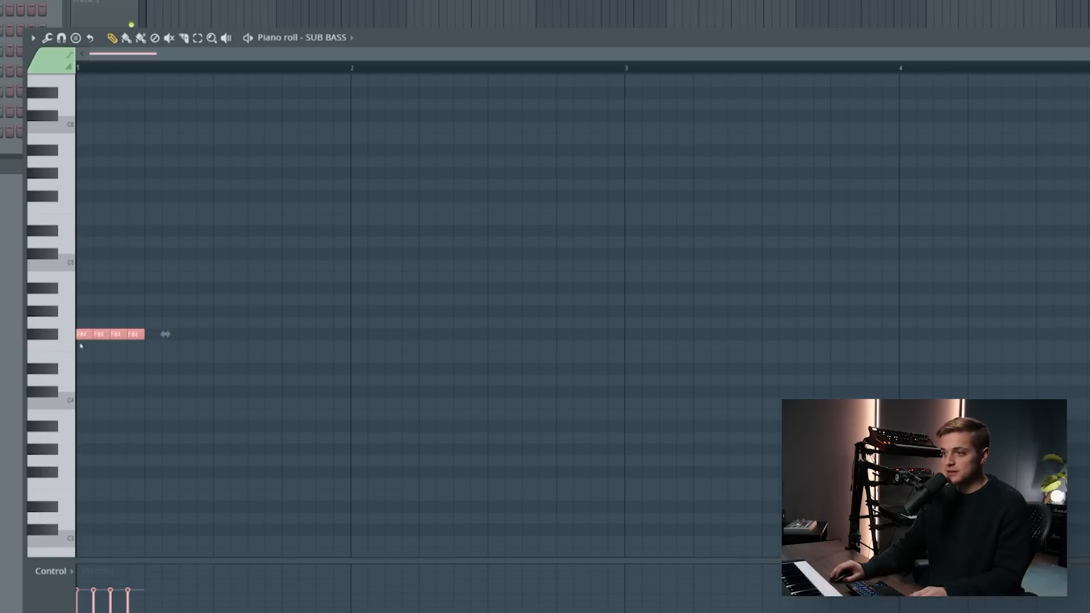
{"action": "left_click_drag", "start_coordinate": [147, 69], "coordinate": [78, 71]}
{"action": "key", "text": "ctrl+b"}
{"action": "key", "text": "ctrl+b"}
{"action": "key", "text": "ctrl+b"}
{"action": "key", "text": "ctrl+b"}
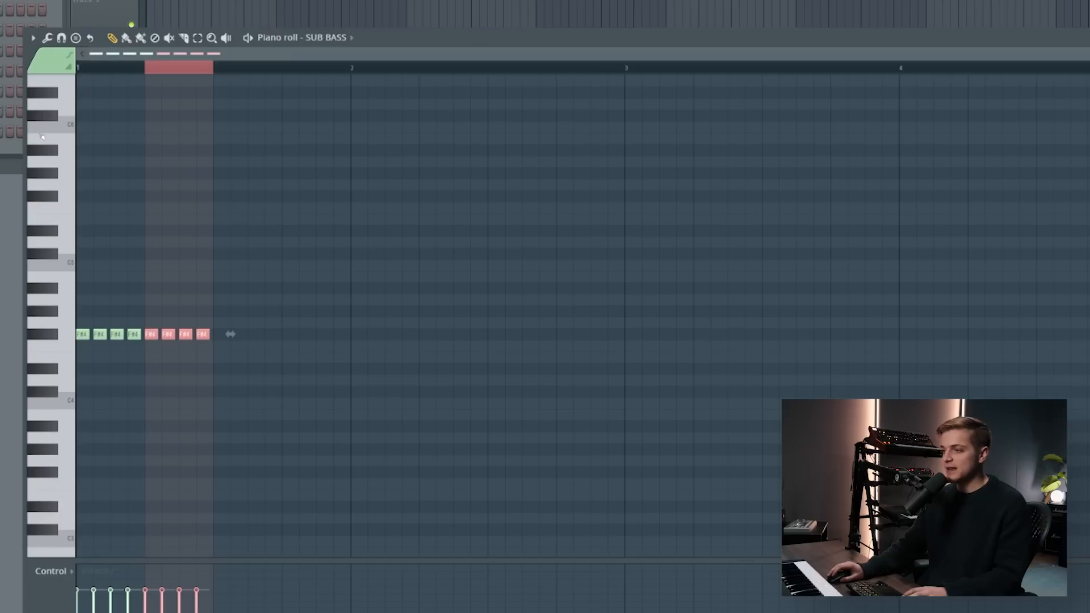
{"action": "key", "text": "ctrl+b"}
{"action": "key", "text": "ctrl+b"}
{"action": "key", "text": "ctrl+b"}
{"action": "key", "text": "ctrl+a"}
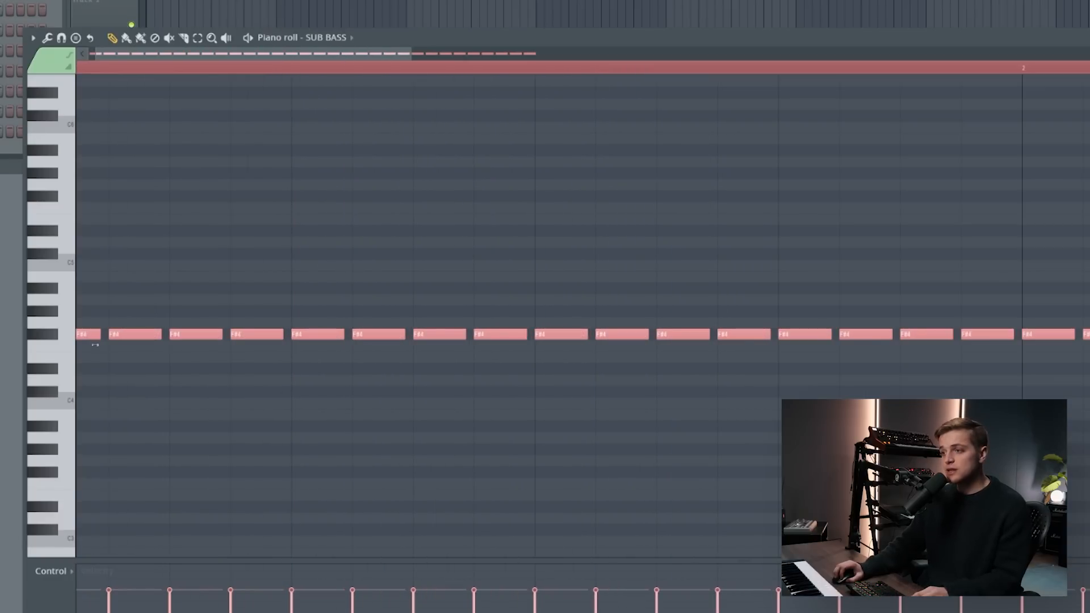
- Lengthen all SUB BASS notes slightly, keeping a small gap between them, and play the pattern
{"action": "left_click_drag", "start_coordinate": [96, 344], "coordinate": [101, 347]}
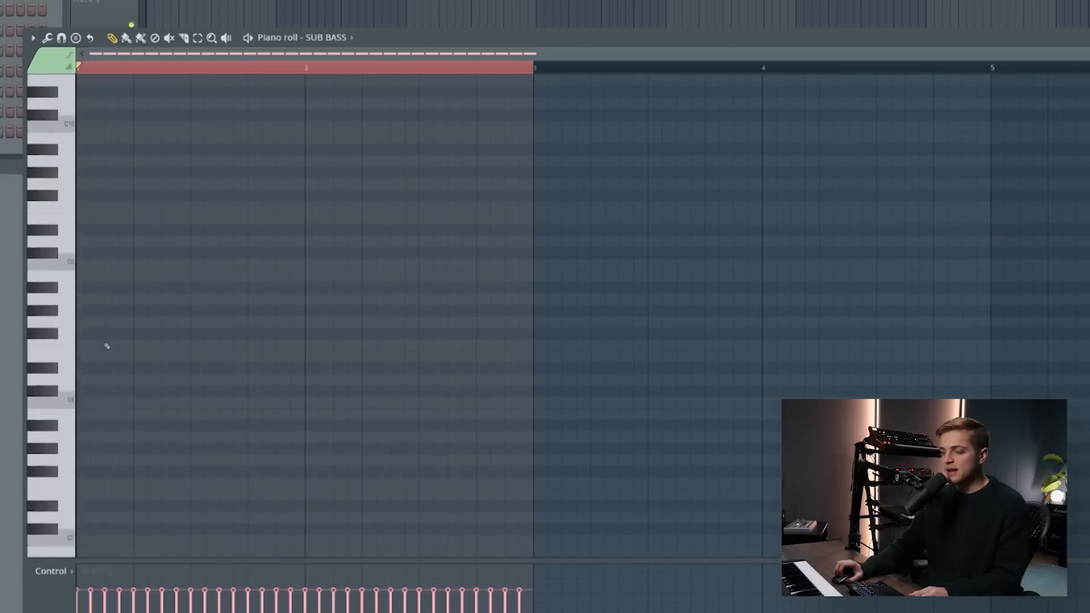
{"action": "scroll", "coordinate": [107, 346], "scroll_direction": "down", "scroll_amount": 10}
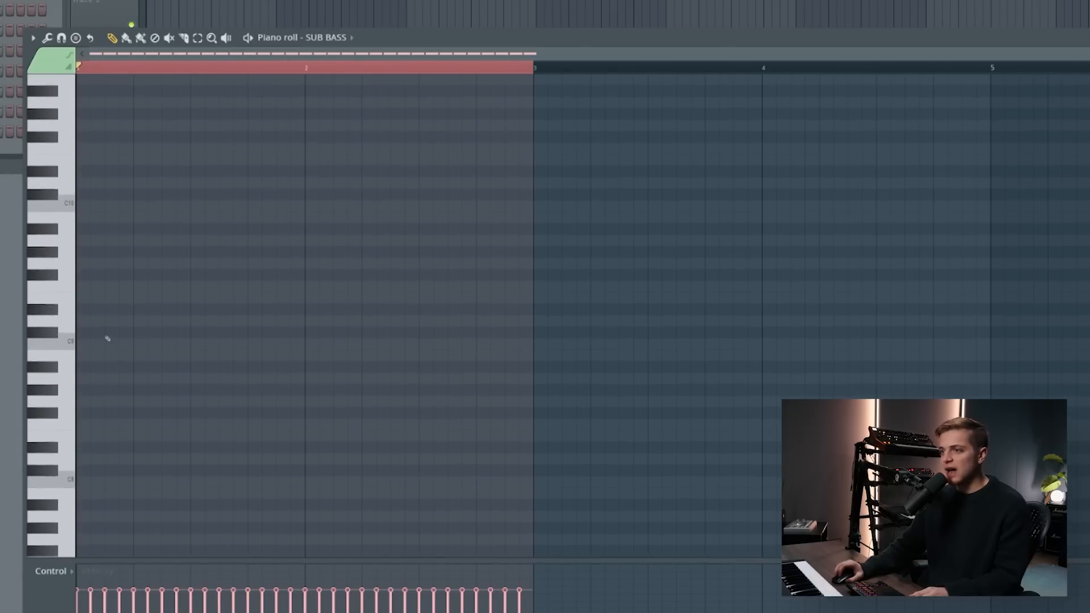
{"action": "scroll", "coordinate": [109, 322], "scroll_direction": "up", "scroll_amount": 1}
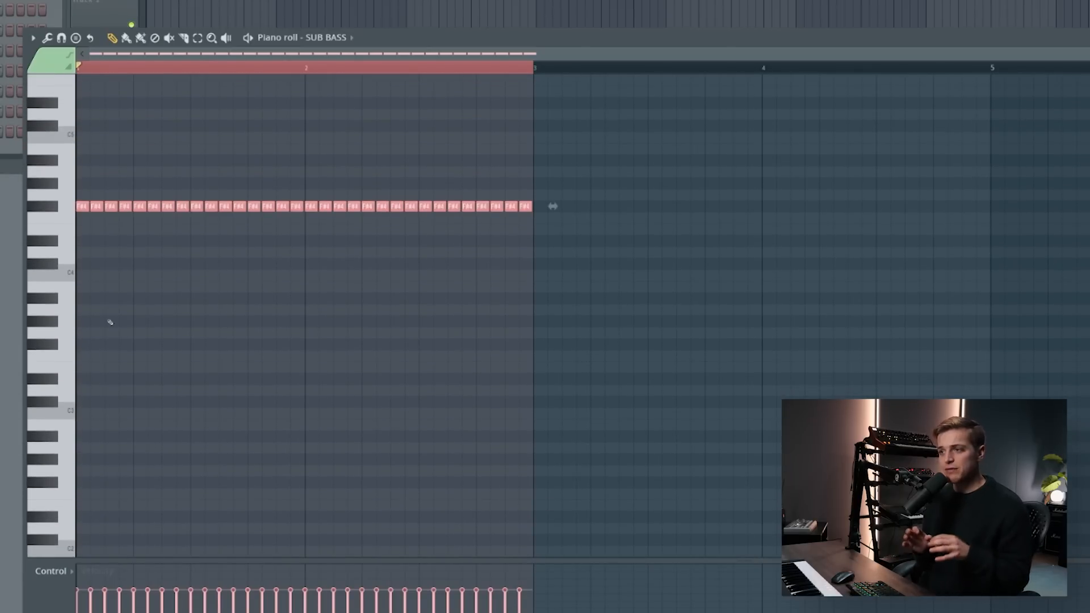
{"action": "scroll", "coordinate": [138, 216], "scroll_direction": "up", "scroll_amount": 5, "text": "ctrl"}
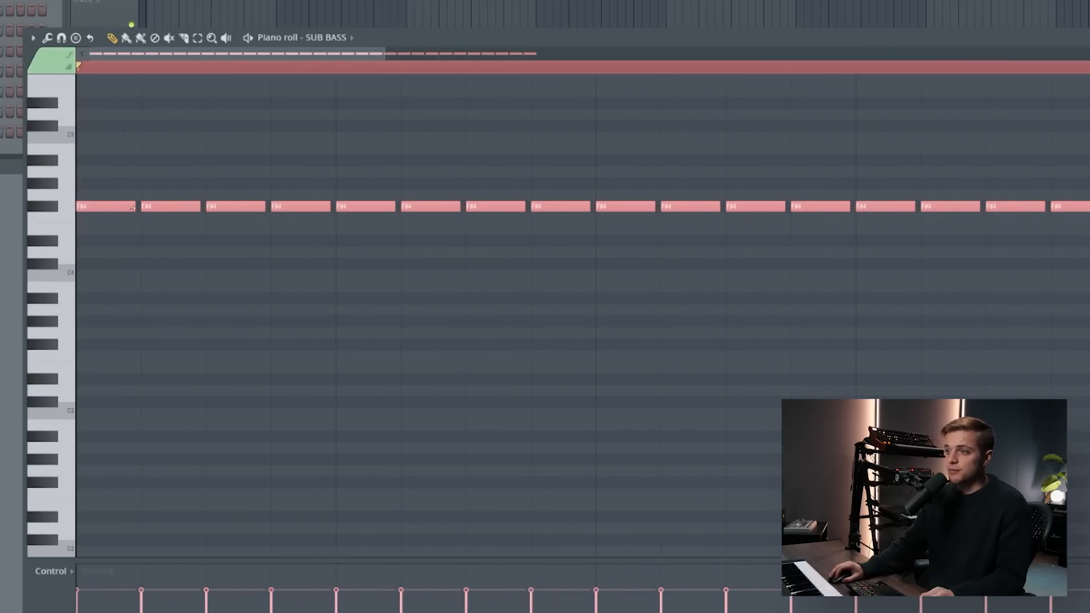
{"action": "scroll", "coordinate": [138, 216], "scroll_direction": "down", "scroll_amount": 4, "text": "ctrl"}
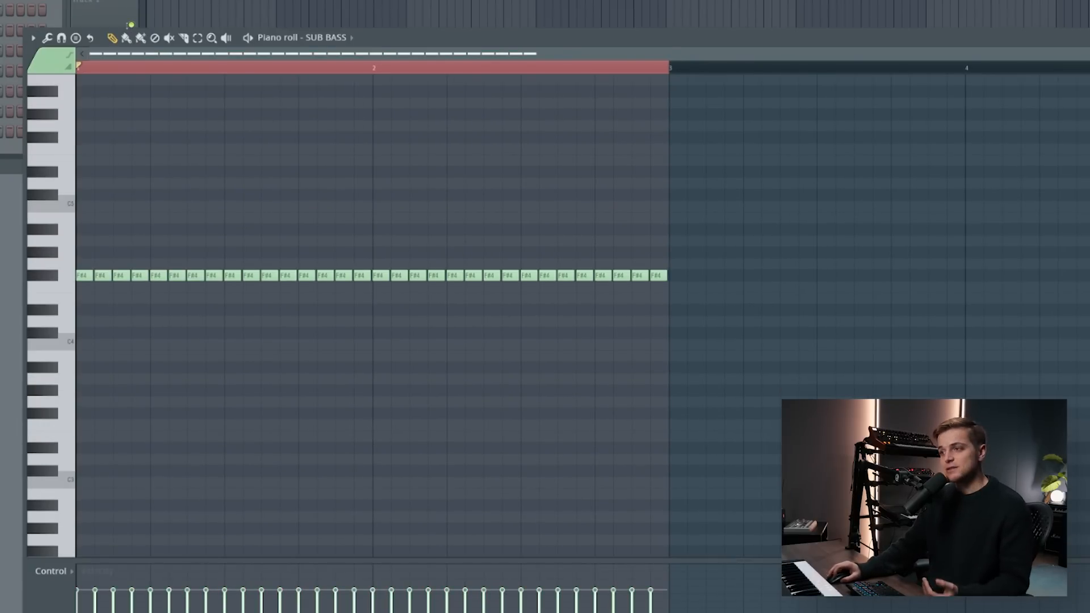
{"action": "key", "text": "space"}
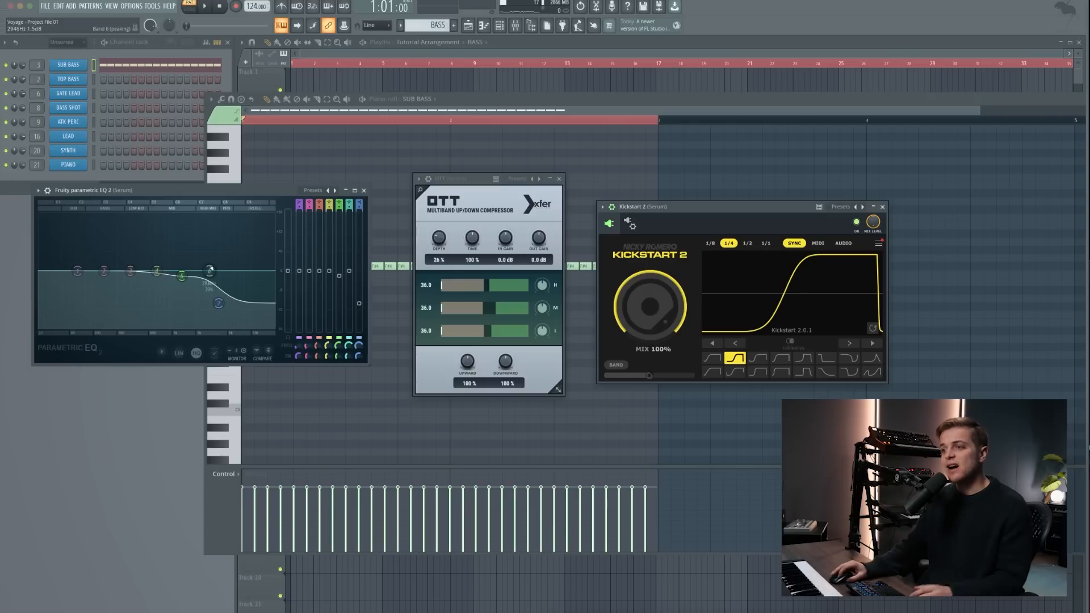
- Nudge the upper peaking band in the SUB BASS equalizer and set the OTT compressor's depth to 22%
{"action": "left_click_drag", "start_coordinate": [212, 270], "coordinate": [213, 272]}
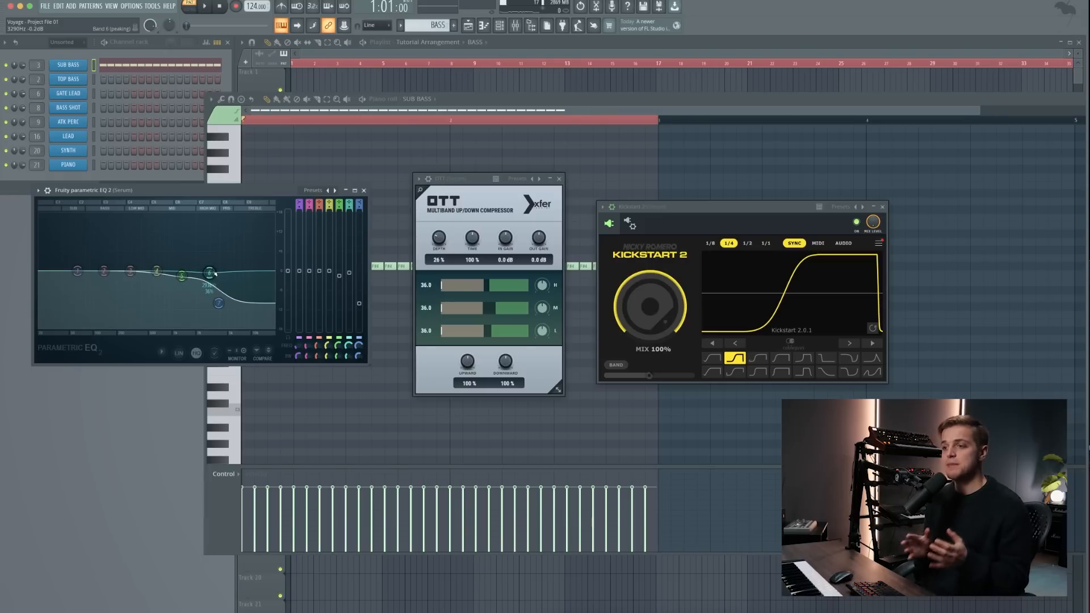
{"action": "left_click_drag", "start_coordinate": [439, 237], "coordinate": [439, 239]}
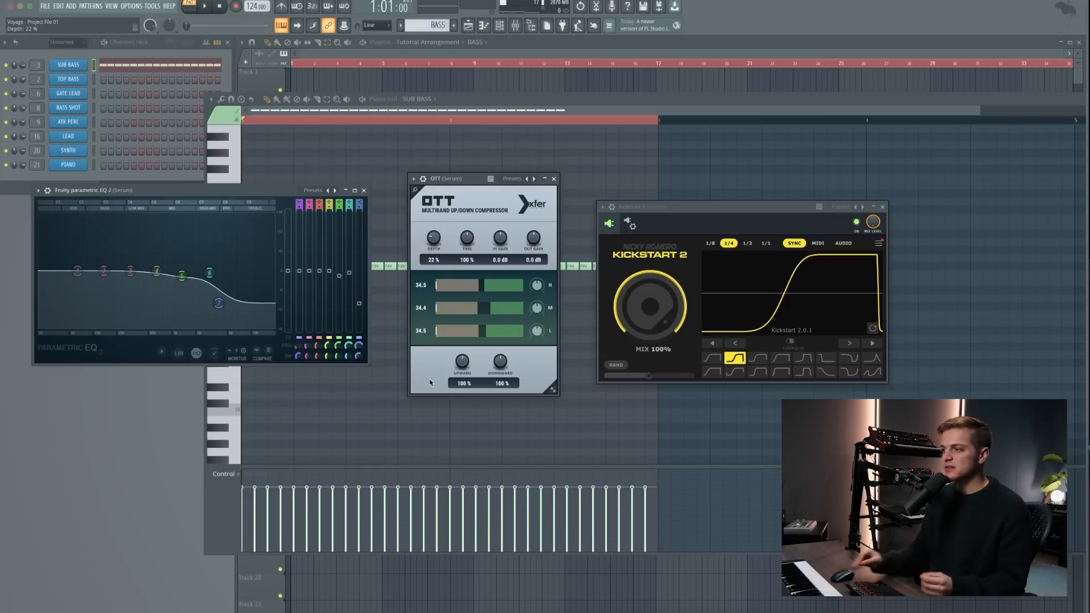
{"action": "left_click", "coordinate": [681, 282]}
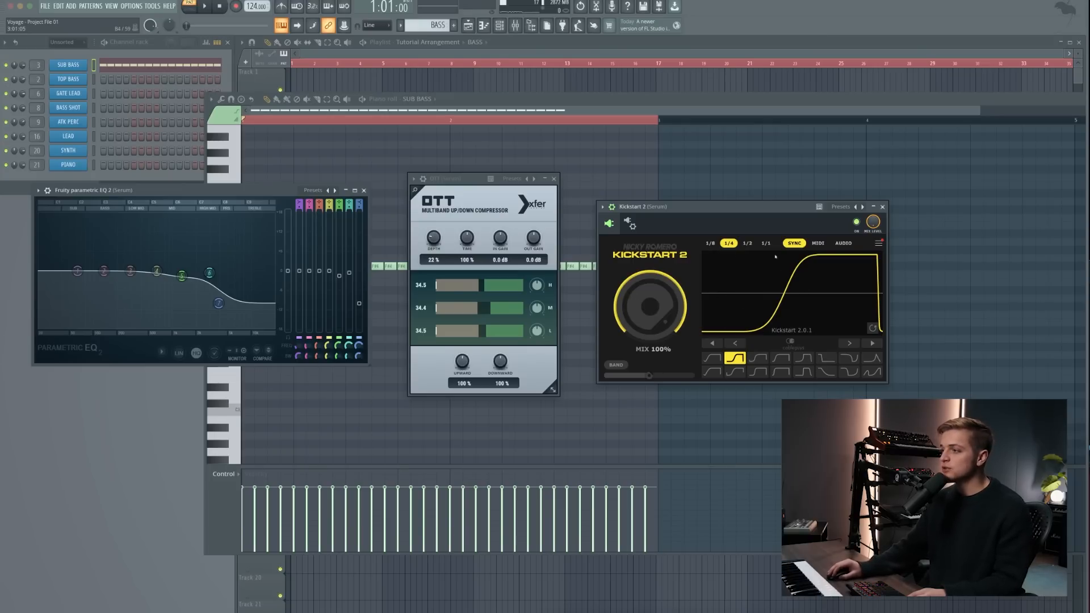
- Close the OTT, Kickstart 2 and Fruity parametric EQ 2 windows and play back the processed SUB BASS pattern
{"action": "left_click", "coordinate": [584, 406]}
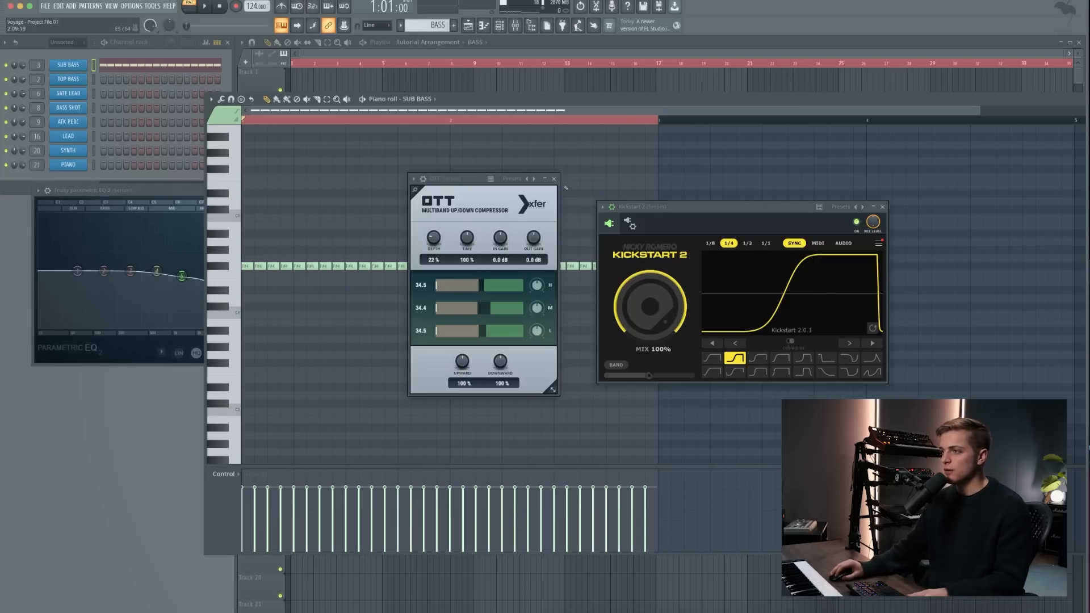
{"action": "left_click", "coordinate": [554, 179]}
{"action": "left_click", "coordinate": [882, 206]}
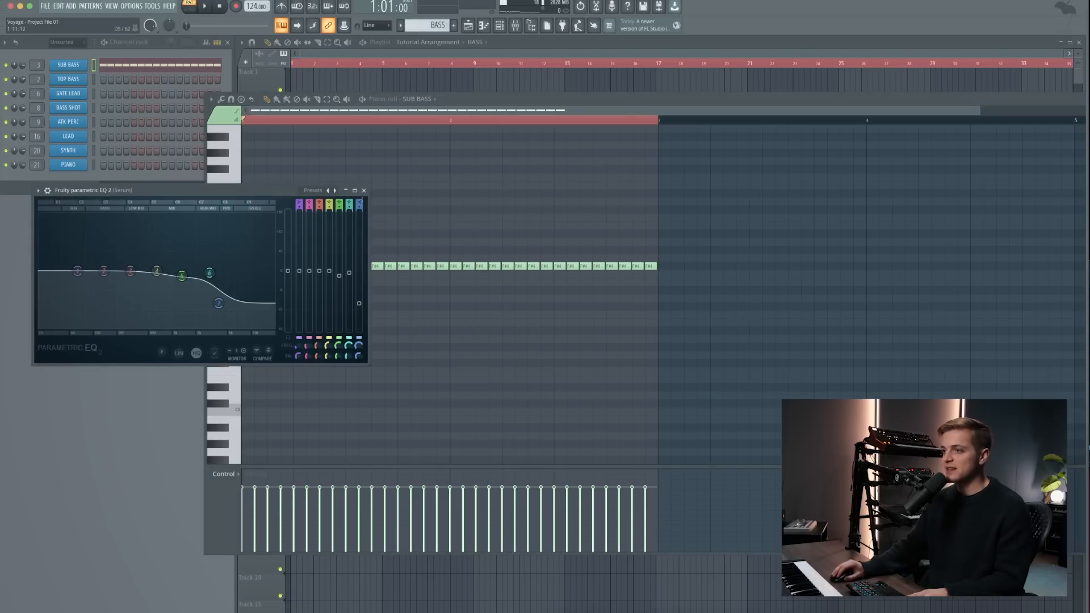
{"action": "left_click", "coordinate": [364, 190]}
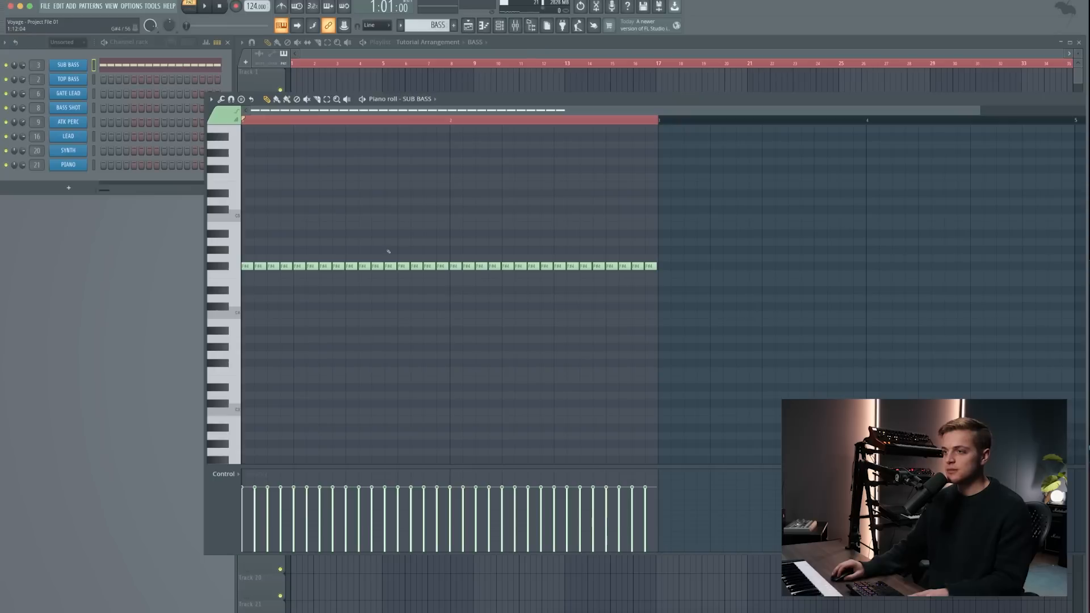
{"action": "key", "text": "space"}
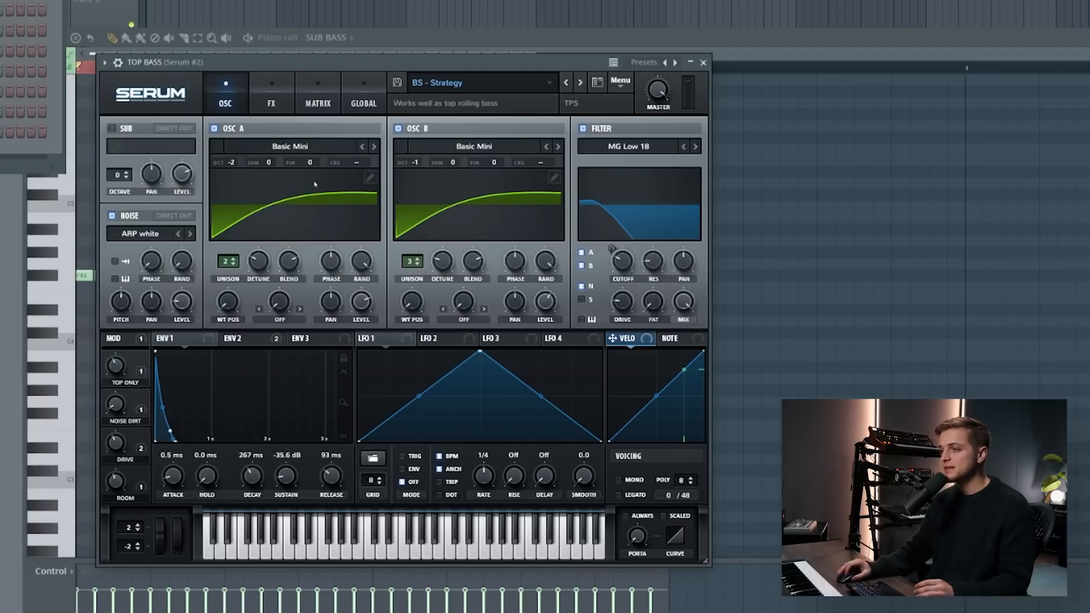
- Examine the TOP BASS patch's second envelope and its effects chain, including the EQ gain modulation
{"action": "left_click", "coordinate": [238, 338]}
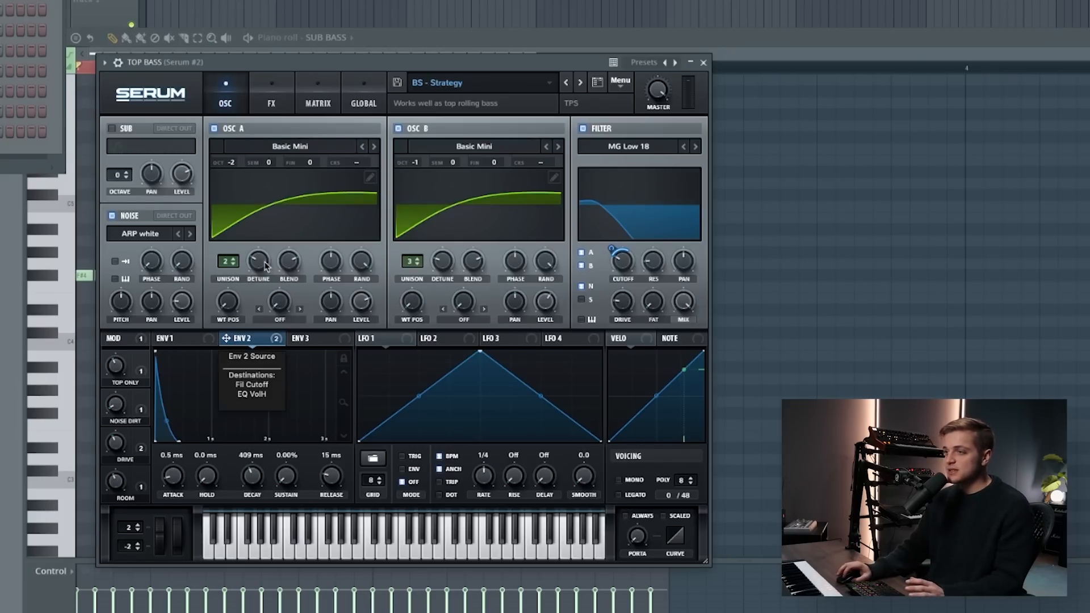
{"action": "left_click", "coordinate": [283, 87]}
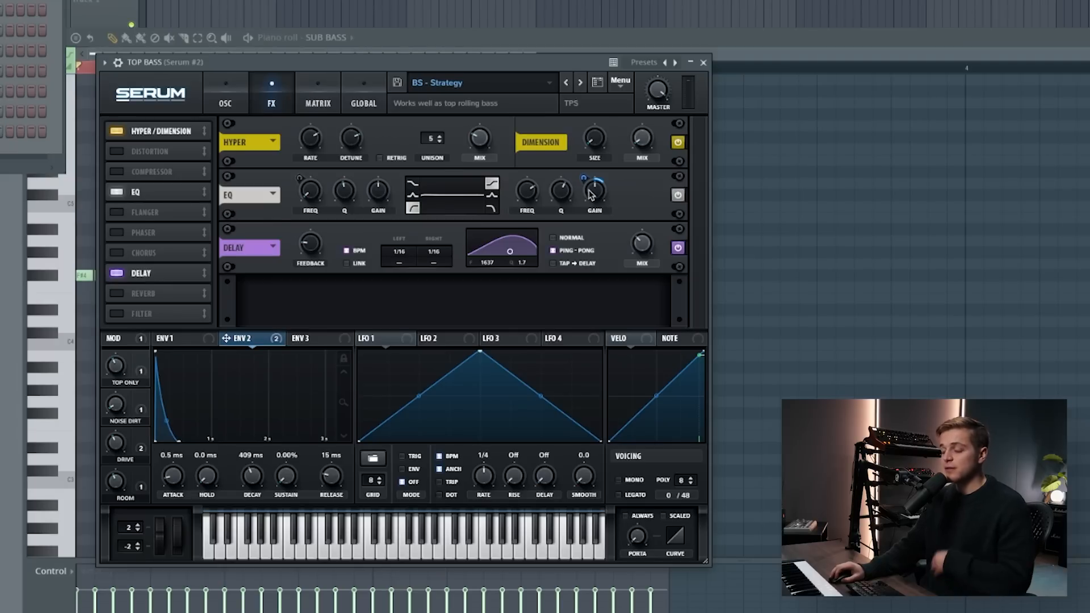
{"action": "mouse_move", "coordinate": [591, 194]}
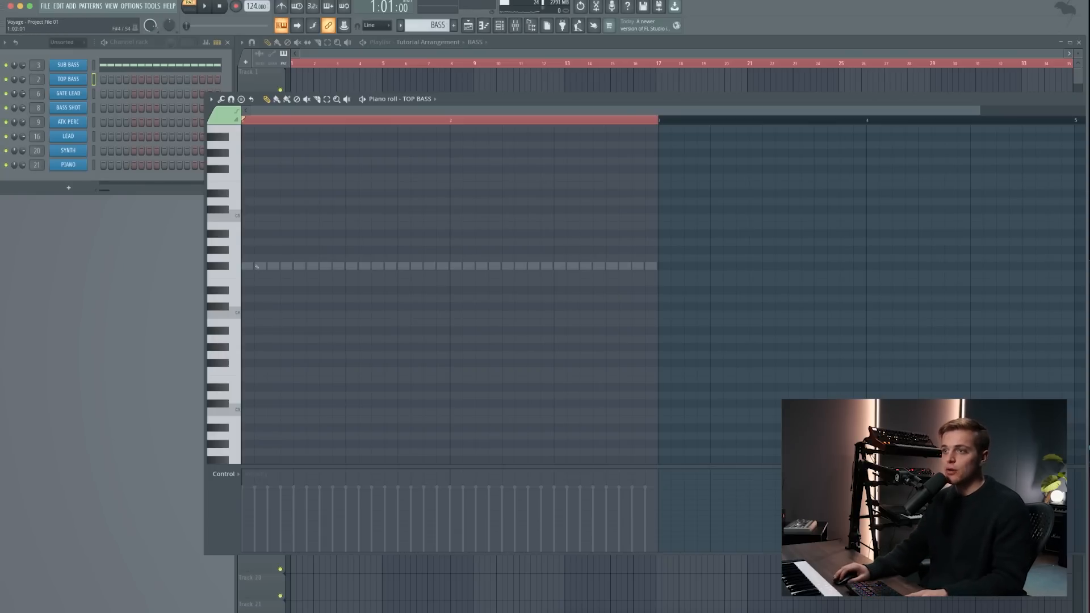
- Enter a syncopated one-bar TOP BASS rhythm of short F#4 notes with one F#5 accent during playback
{"action": "left_click", "coordinate": [260, 267]}
{"action": "key", "text": "space"}
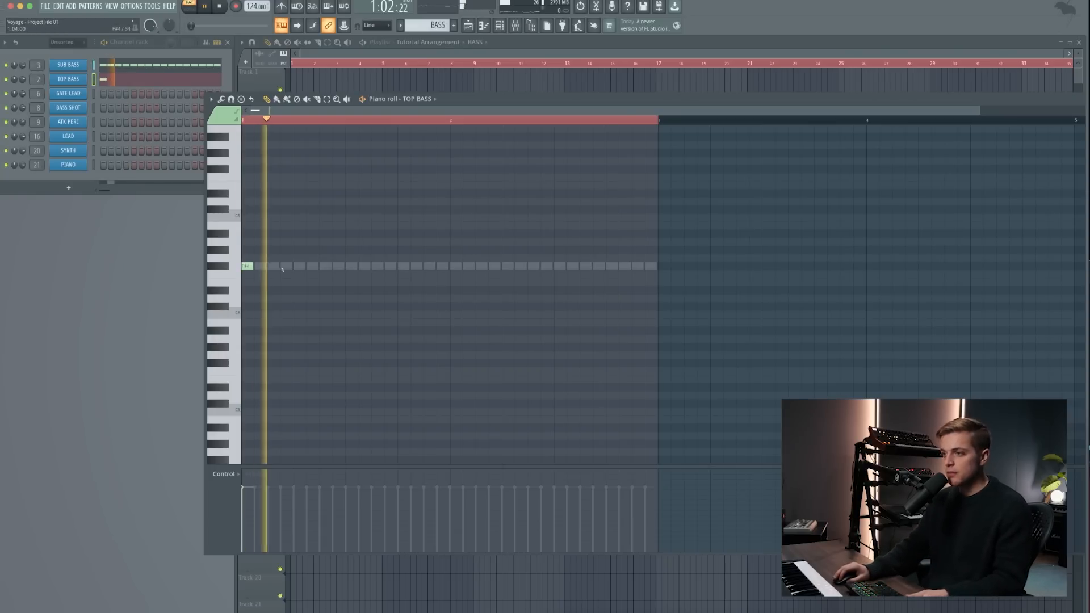
{"action": "left_click", "coordinate": [309, 267]}
{"action": "left_click", "coordinate": [337, 267]}
{"action": "left_click", "coordinate": [364, 266]}
{"action": "left_click", "coordinate": [390, 267]}
{"action": "left_click", "coordinate": [416, 169]}
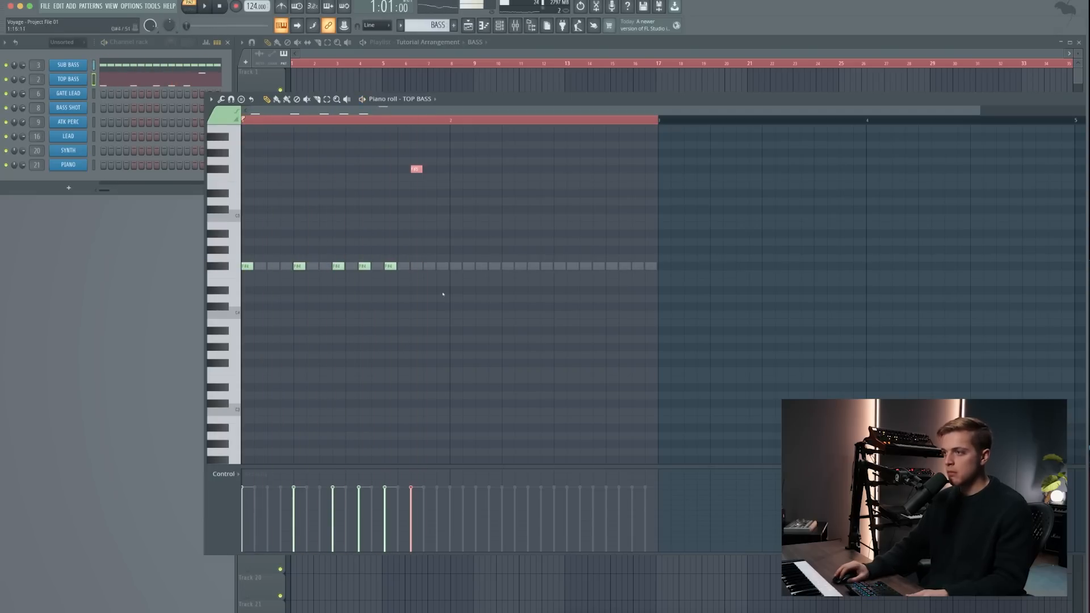
{"action": "left_click", "coordinate": [442, 266]}
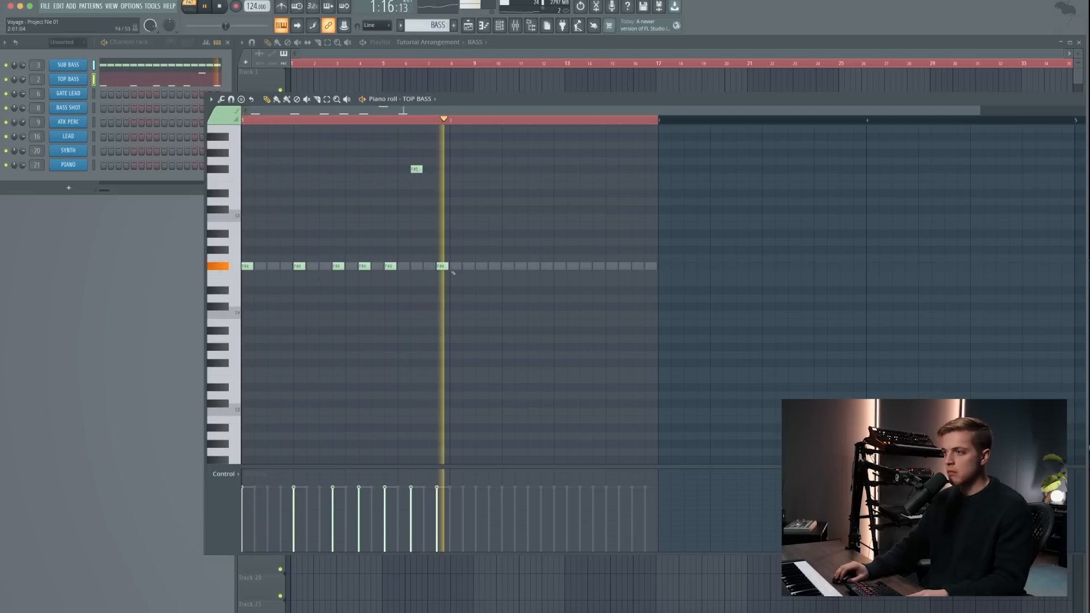
- Duplicate the TOP BASS rhythm into the second bar and extend its F#4 notes to be legato
{"action": "key", "text": "ctrl+a"}
{"action": "key", "text": "ctrl+b"}
{"action": "key", "text": "ctrl+d"}
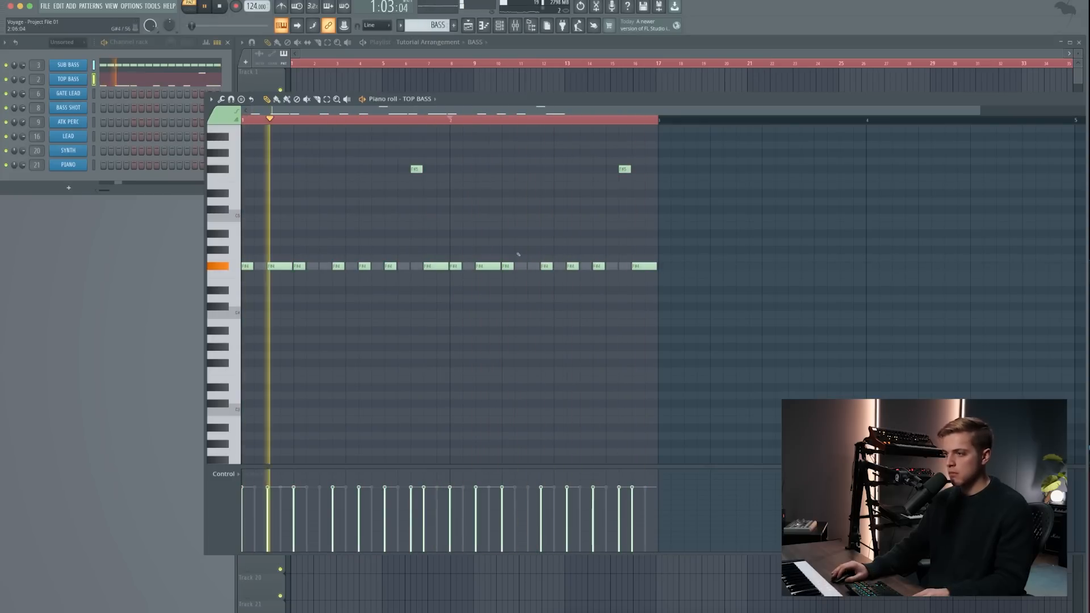
{"action": "key", "text": "ctrl+a"}
{"action": "key", "text": "ctrl+l"}
{"action": "key", "text": "ctrl+d"}
{"action": "key", "text": "ctrl+a"}
{"action": "key", "text": "ctrl+d"}
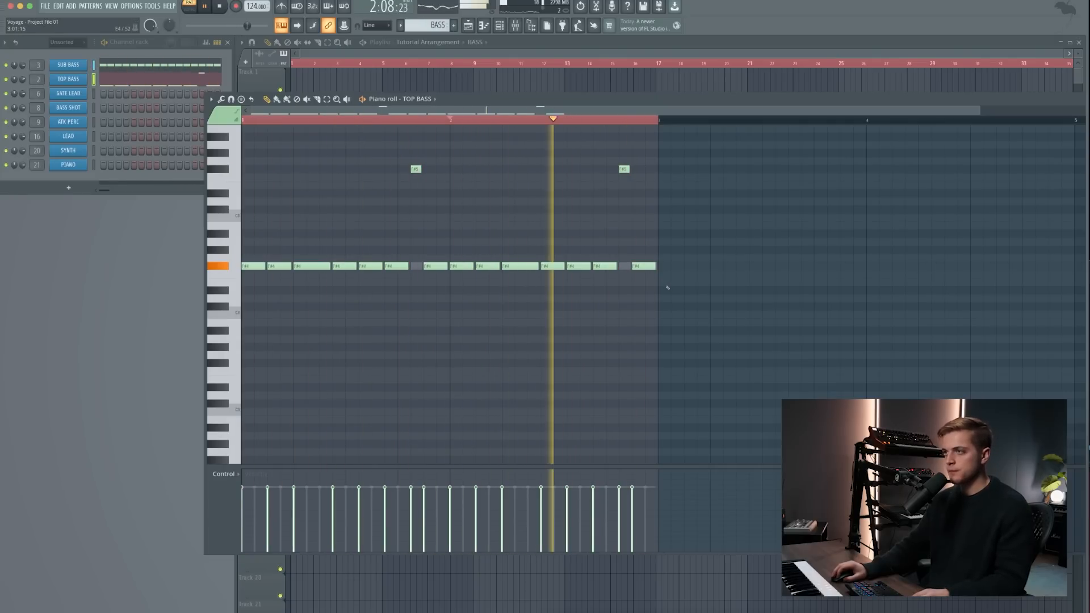
{"action": "key", "text": "space"}
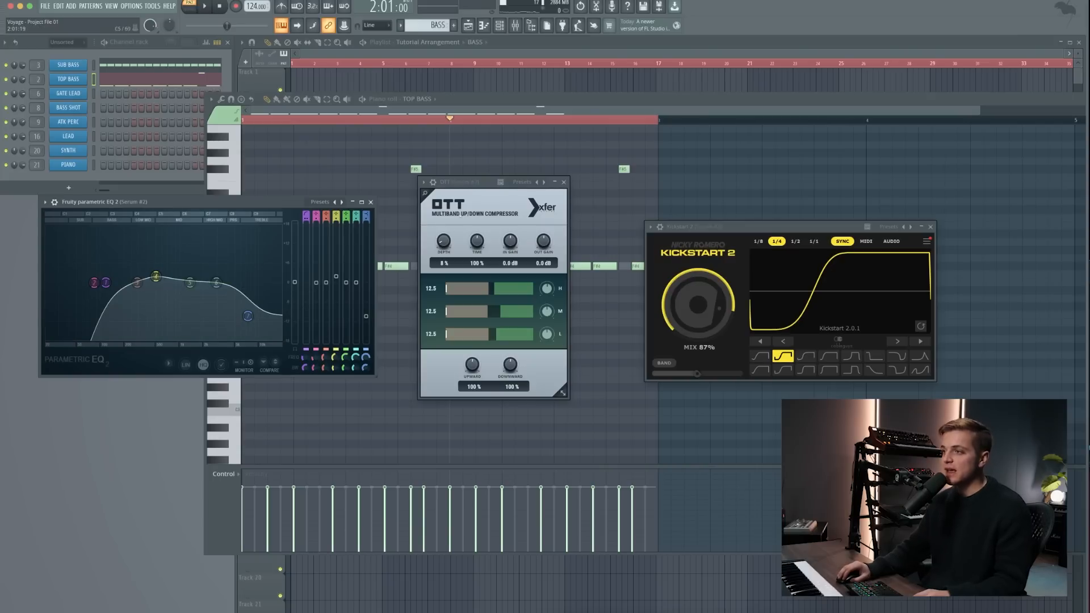
- Set the TOP BASS Kickstart 2 mix to 86%, close its three effect windows and play both bass layers
{"action": "left_click_drag", "start_coordinate": [460, 185], "coordinate": [456, 184]}
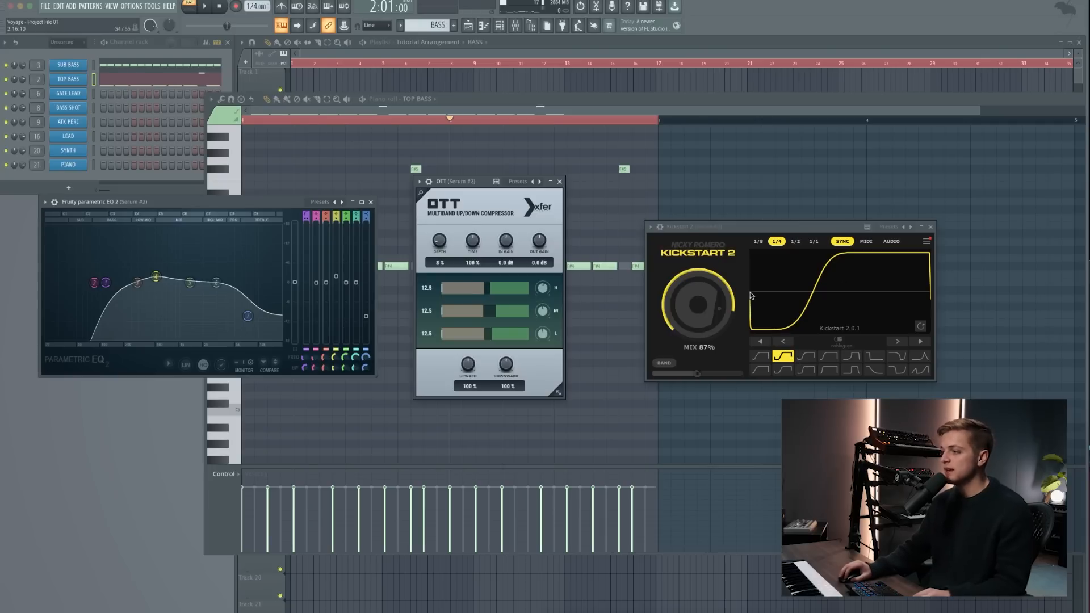
{"action": "scroll", "coordinate": [736, 304], "scroll_direction": "down", "scroll_amount": 1}
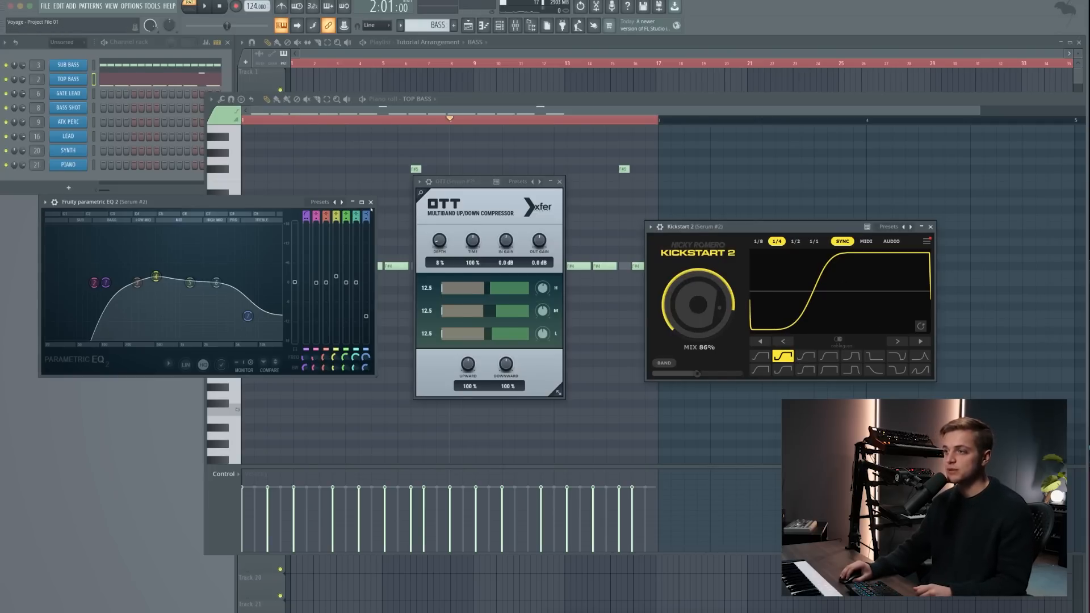
{"action": "left_click", "coordinate": [370, 202]}
{"action": "left_click", "coordinate": [559, 182]}
{"action": "left_click", "coordinate": [930, 227]}
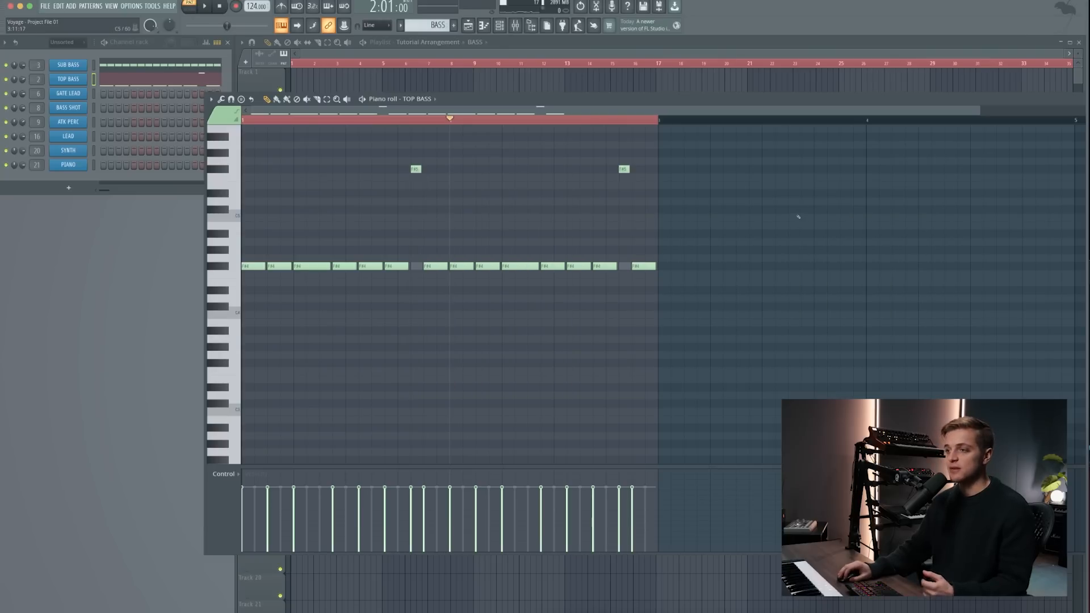
{"action": "key", "text": "space"}
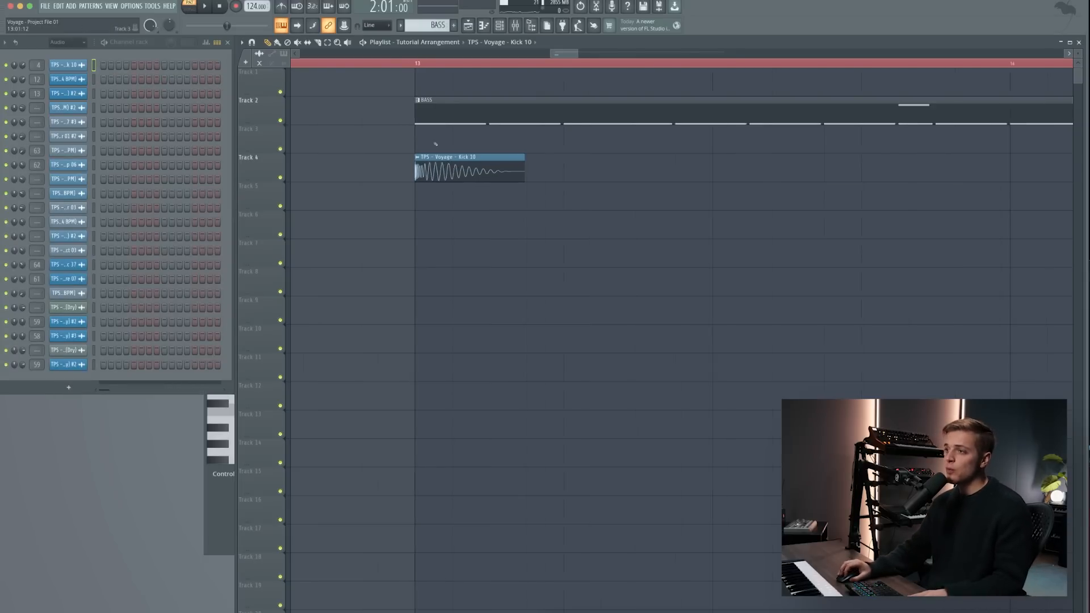
- Solo the kick on Track 4 and play its hit at bar 13
{"action": "scroll", "coordinate": [518, 170], "scroll_direction": "up", "scroll_amount": 5}
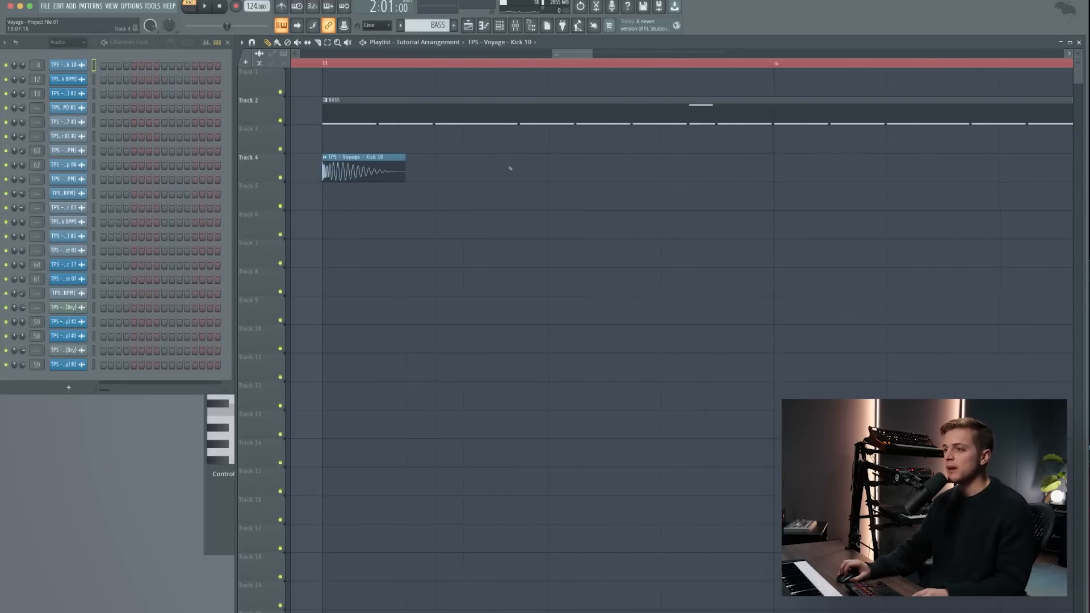
{"action": "scroll", "coordinate": [312, 175], "scroll_direction": "up", "scroll_amount": 3}
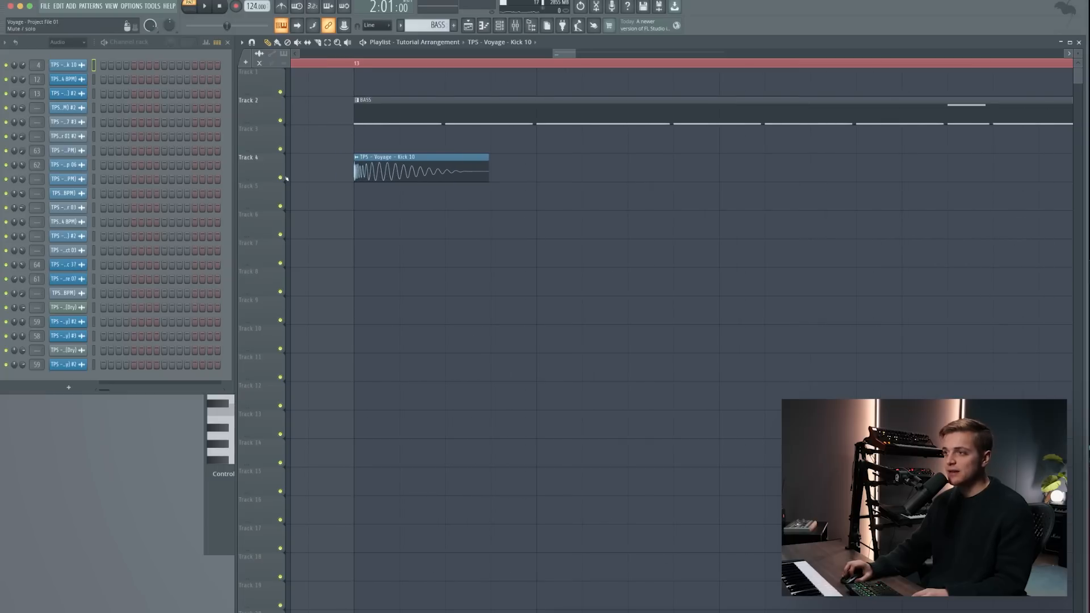
{"action": "right_click", "coordinate": [280, 178]}
{"action": "left_click", "coordinate": [351, 63]}
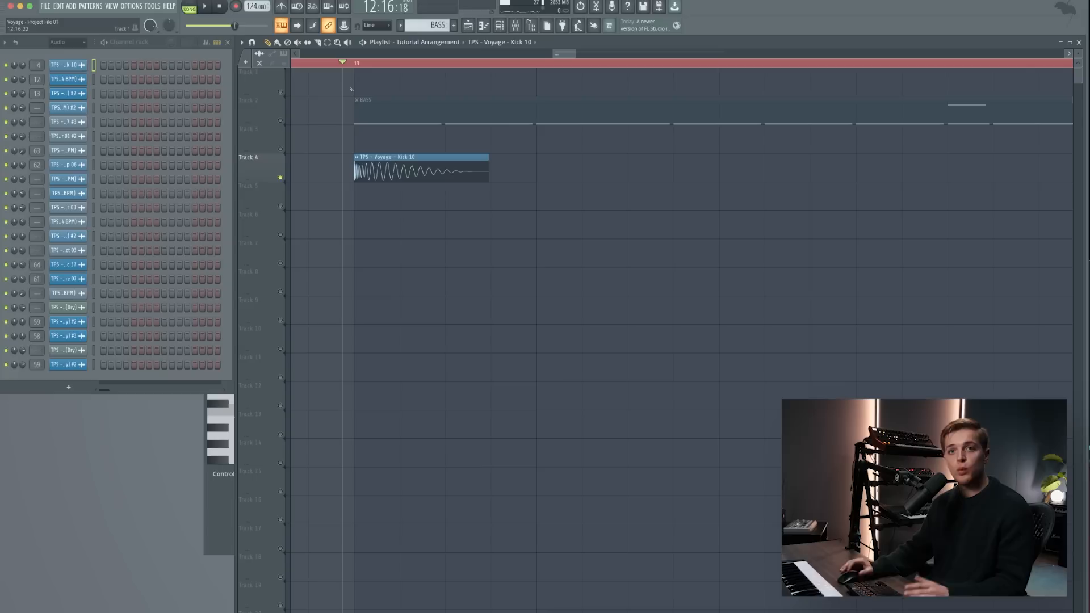
{"action": "key", "text": "space"}
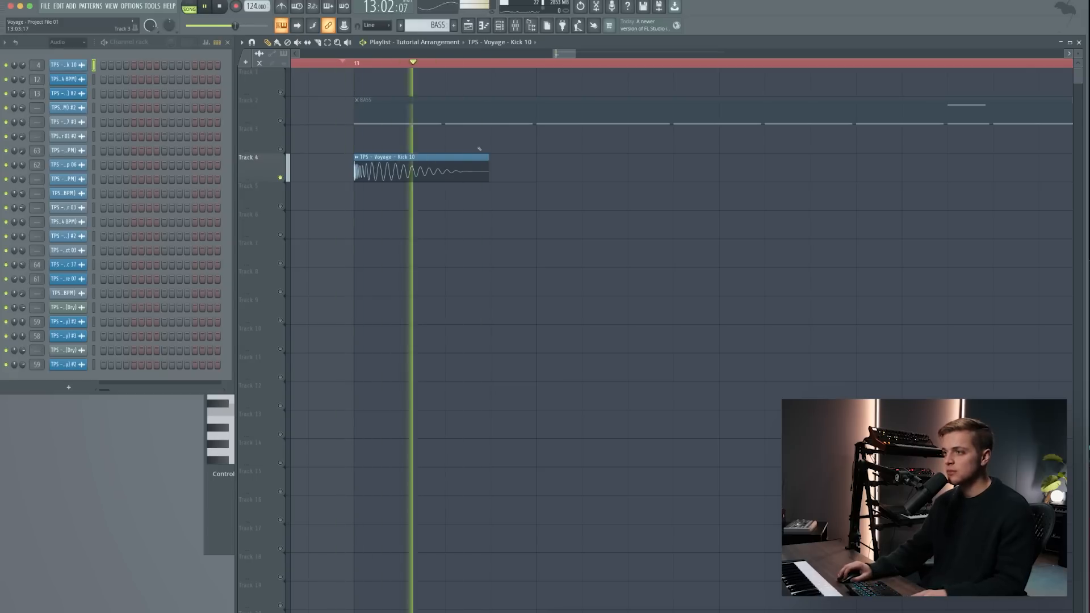
{"action": "key", "text": "space"}
- Clear the stray time selection, return the playhead to the start of bar 13 and save the project
{"action": "mouse_move", "coordinate": [355, 66]}
{"action": "left_mouse_down"}
{"action": "mouse_move", "coordinate": [371, 80]}
{"action": "mouse_move", "coordinate": [360, 88]}
{"action": "left_mouse_up"}
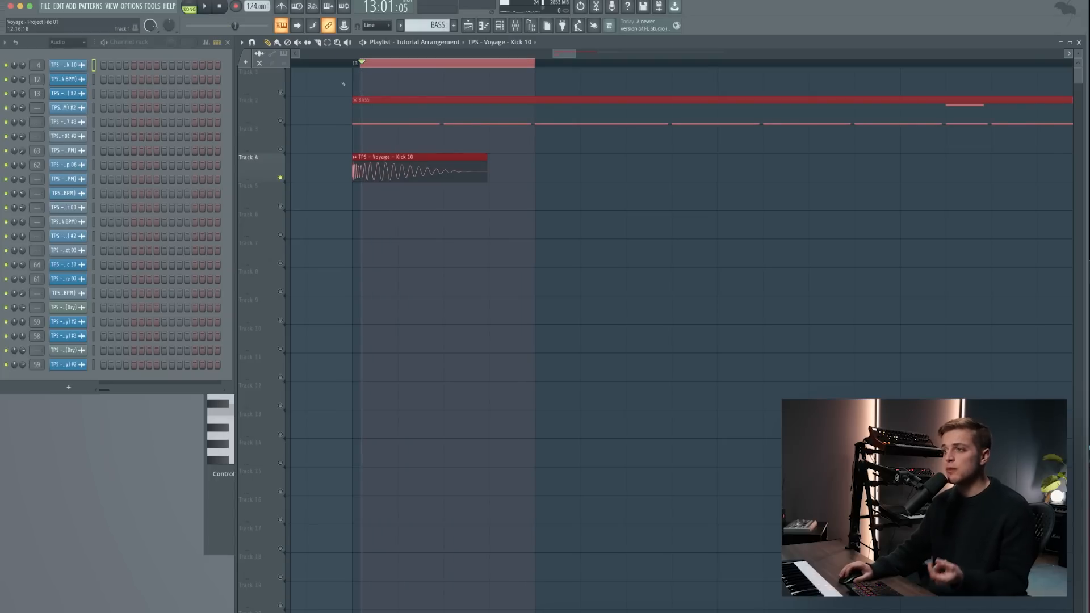
{"action": "left_click", "coordinate": [356, 62]}
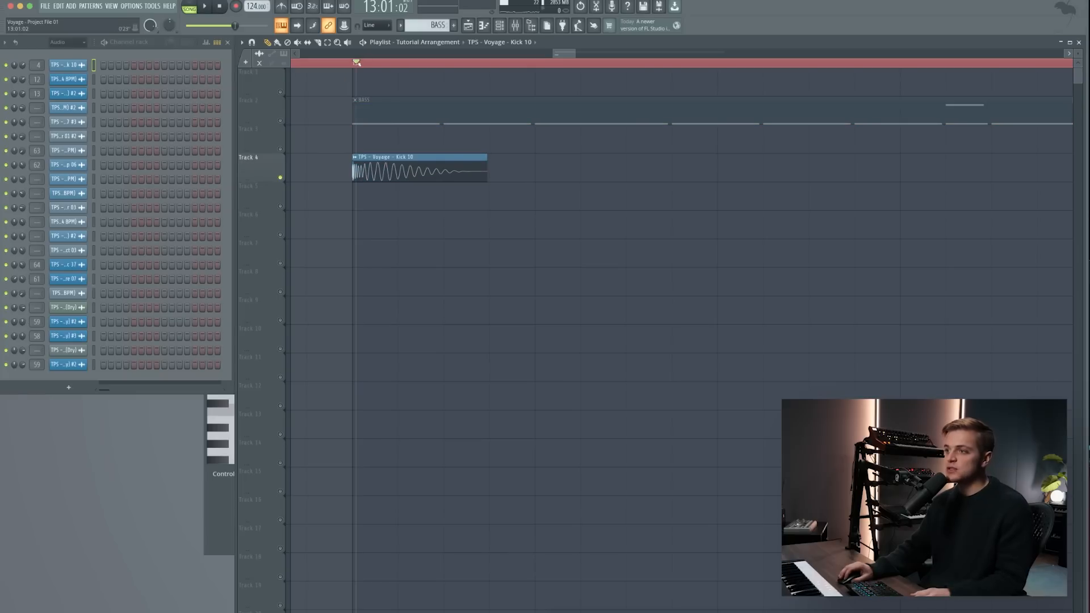
{"action": "left_click", "coordinate": [353, 63]}
{"action": "key", "text": "ctrl+s"}
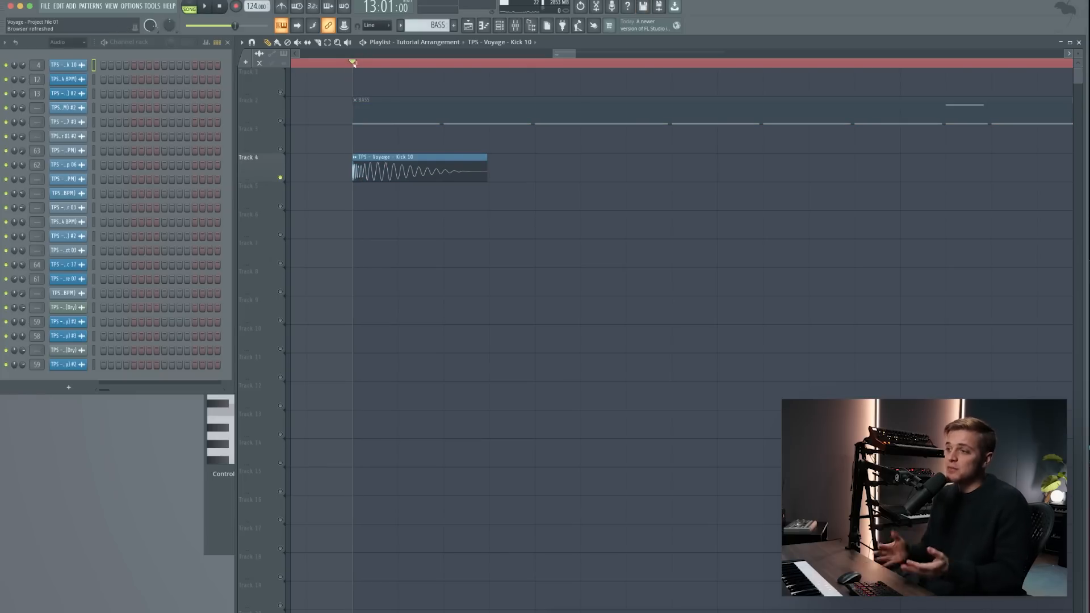
- Unmute the other tracks, set the playlist snap to Cell, and repeat the BASS pattern and per-beat kicks from bar 13 to bar 21
{"action": "left_click", "coordinate": [280, 121]}
{"action": "left_click_drag", "start_coordinate": [420, 180], "coordinate": [606, 179]}
{"action": "right_click", "coordinate": [606, 179]}
{"action": "left_click", "coordinate": [373, 27]}
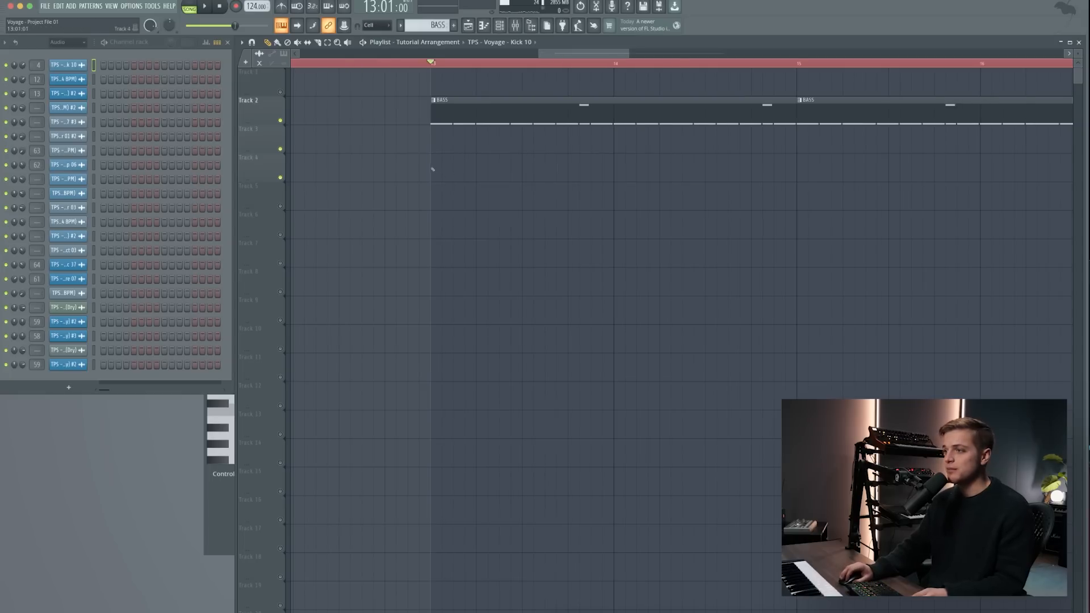
{"action": "left_click_drag", "start_coordinate": [432, 169], "coordinate": [493, 169]}
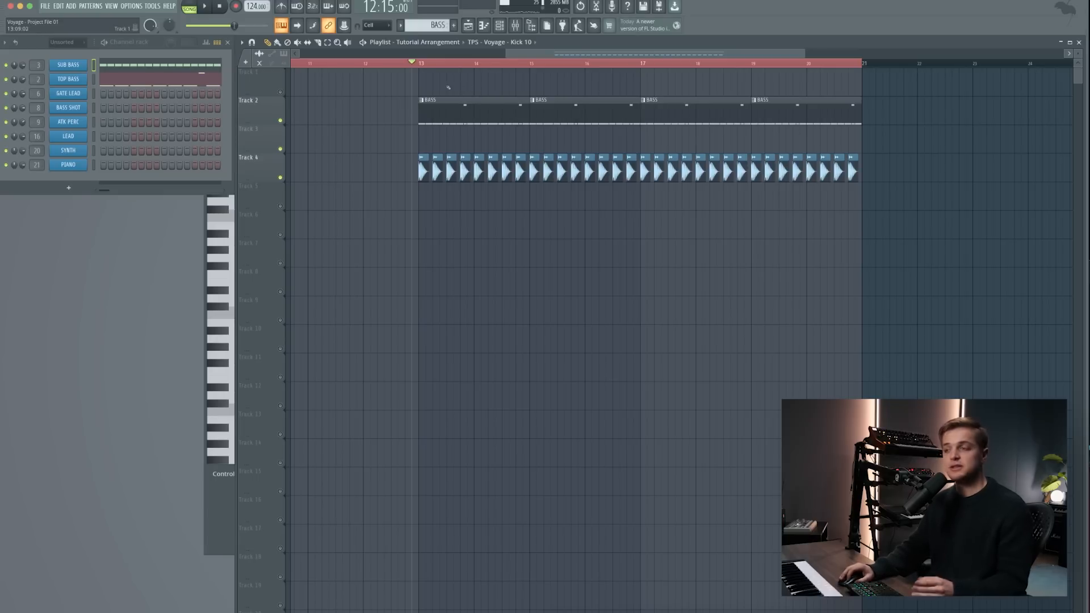
- Move the four BASS clips from Track 2 to Track 3, directly above the kicks, while playing the arrangement
{"action": "key", "text": "space"}
{"action": "left_click_drag", "start_coordinate": [381, 93], "coordinate": [860, 126]}
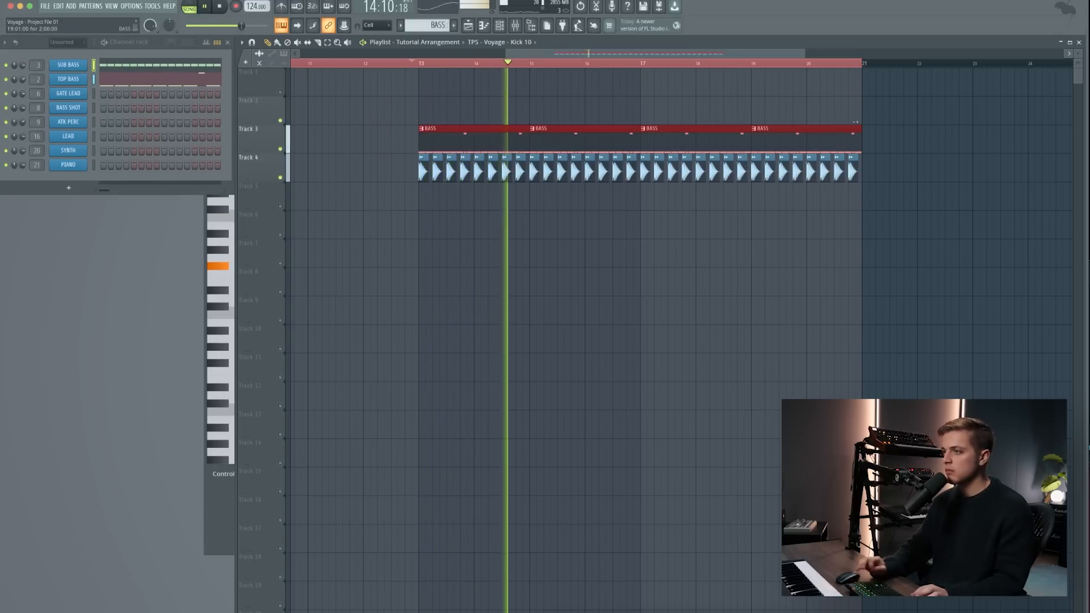
{"action": "left_click", "coordinate": [895, 170]}
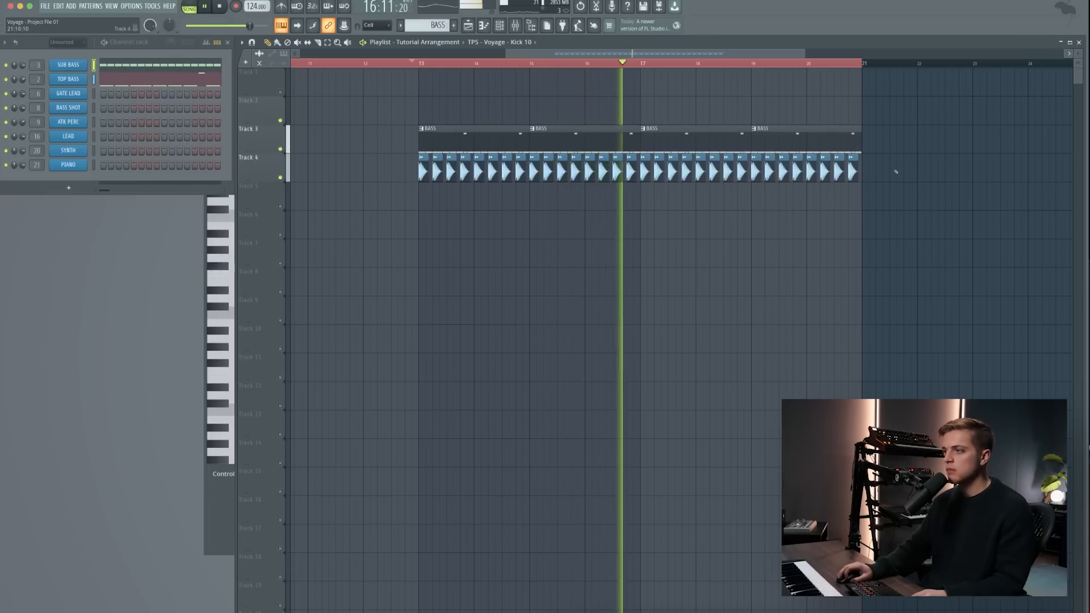
{"action": "key", "text": "space"}
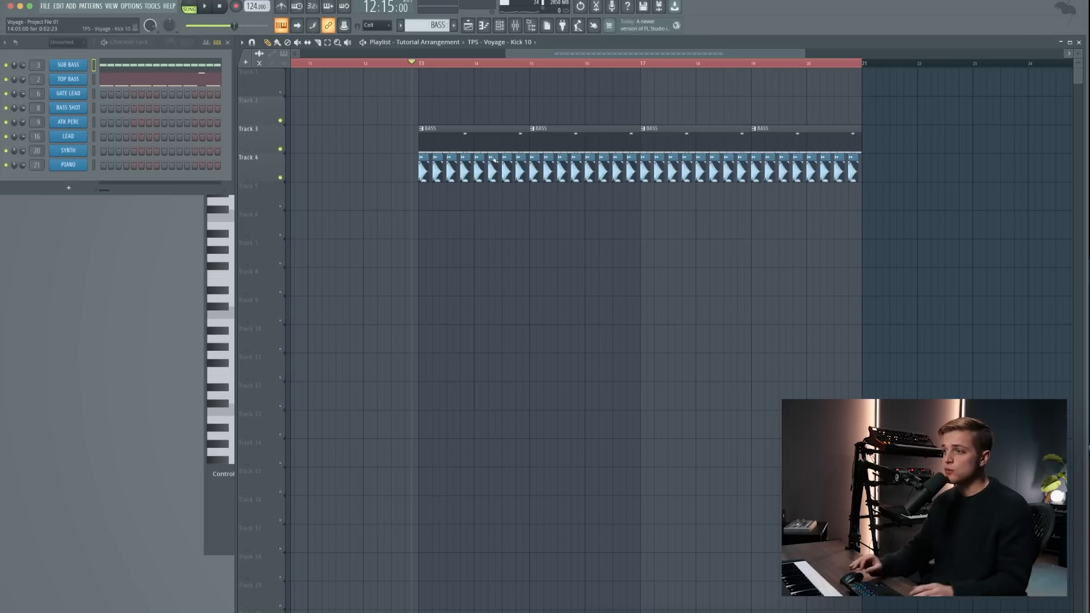
- Select all BASS and kick clips between bars 13 and 21 in the playlist
{"action": "scroll", "coordinate": [492, 161], "scroll_direction": "down", "scroll_amount": 1}
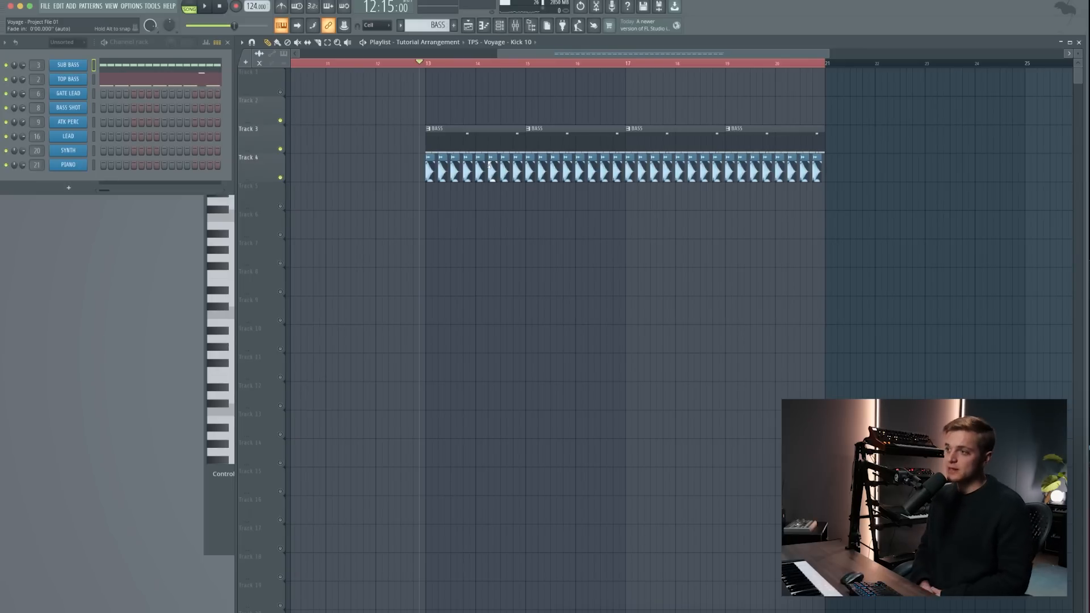
{"action": "scroll", "coordinate": [489, 165], "scroll_direction": "down", "scroll_amount": 3}
{"action": "scroll", "coordinate": [489, 171], "scroll_direction": "down", "scroll_amount": 4}
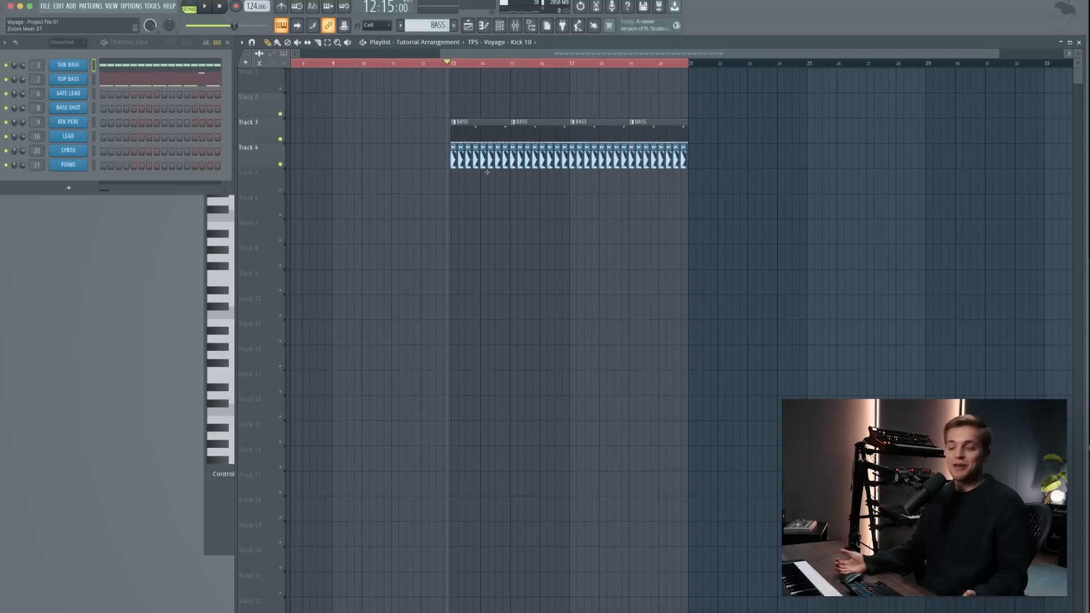
{"action": "left_click_drag", "start_coordinate": [754, 93], "coordinate": [383, 175]}
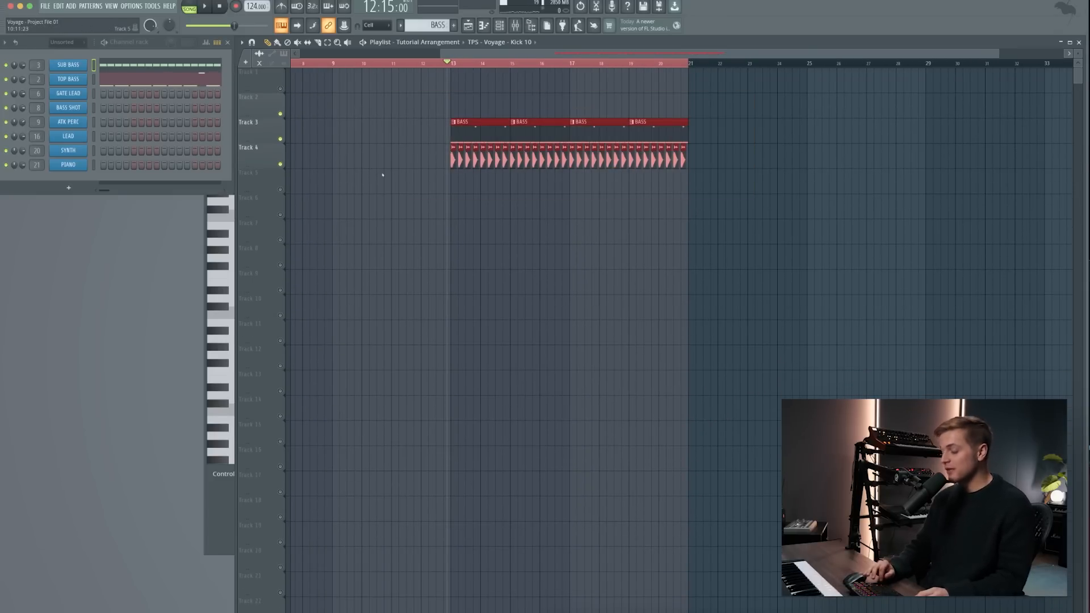
{"action": "key", "text": "ctrl+Return"}
- Open the GATE LEAD Serum patch, audition it and examine the shape and destinations of LFO 1
{"action": "scroll", "coordinate": [536, 125], "scroll_direction": "up", "scroll_amount": 1}
{"action": "scroll", "coordinate": [536, 125], "scroll_direction": "down", "scroll_amount": 4}
{"action": "scroll", "coordinate": [528, 127], "scroll_direction": "up", "scroll_amount": 1}
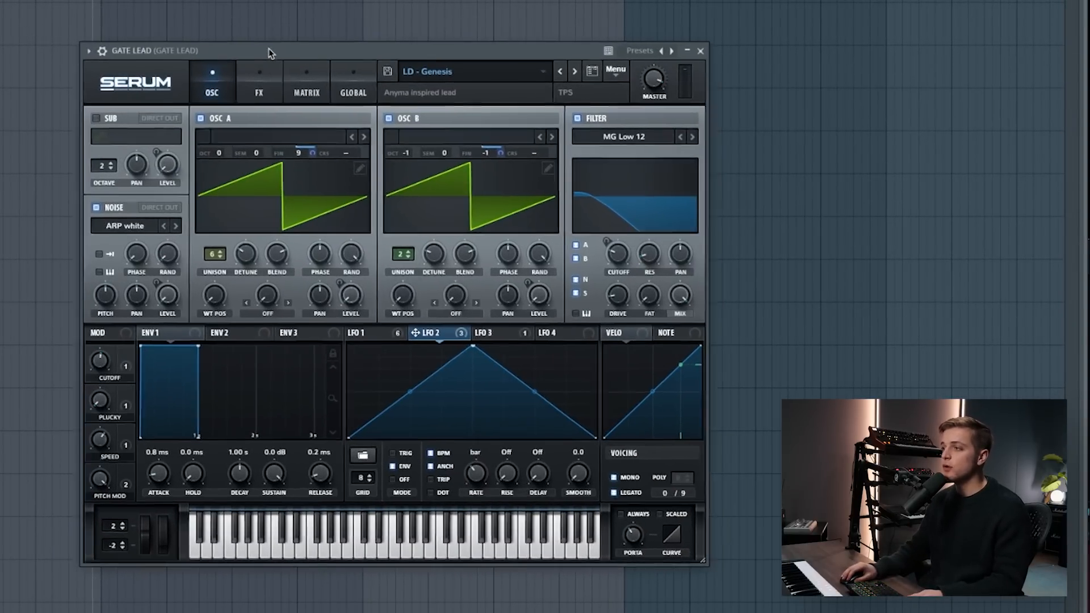
{"action": "left_click_drag", "start_coordinate": [271, 48], "coordinate": [253, 44]}
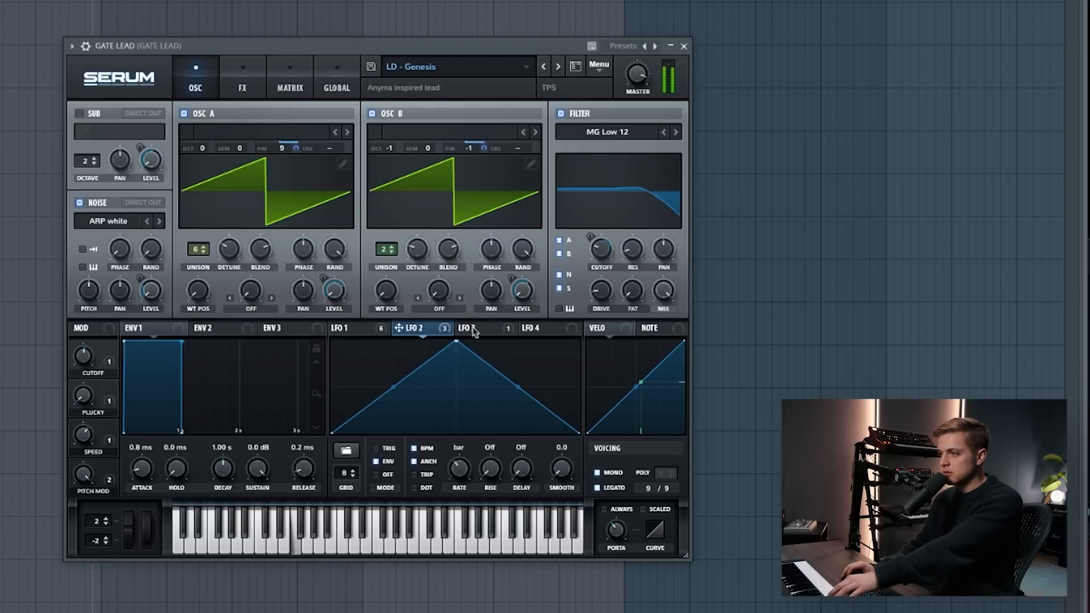
{"action": "left_click", "coordinate": [380, 330]}
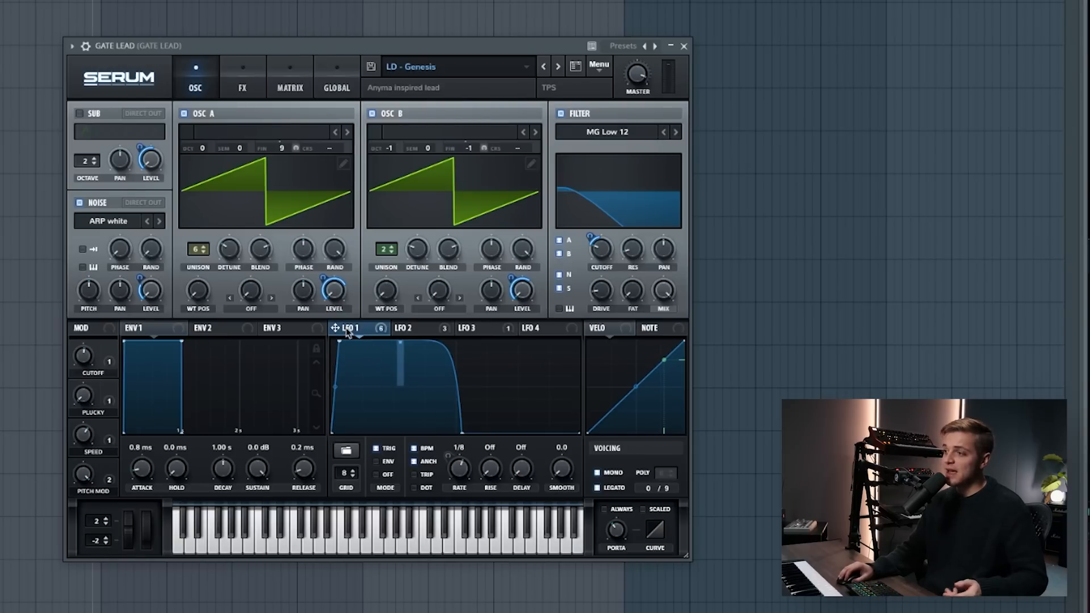
{"action": "mouse_move", "coordinate": [344, 328]}
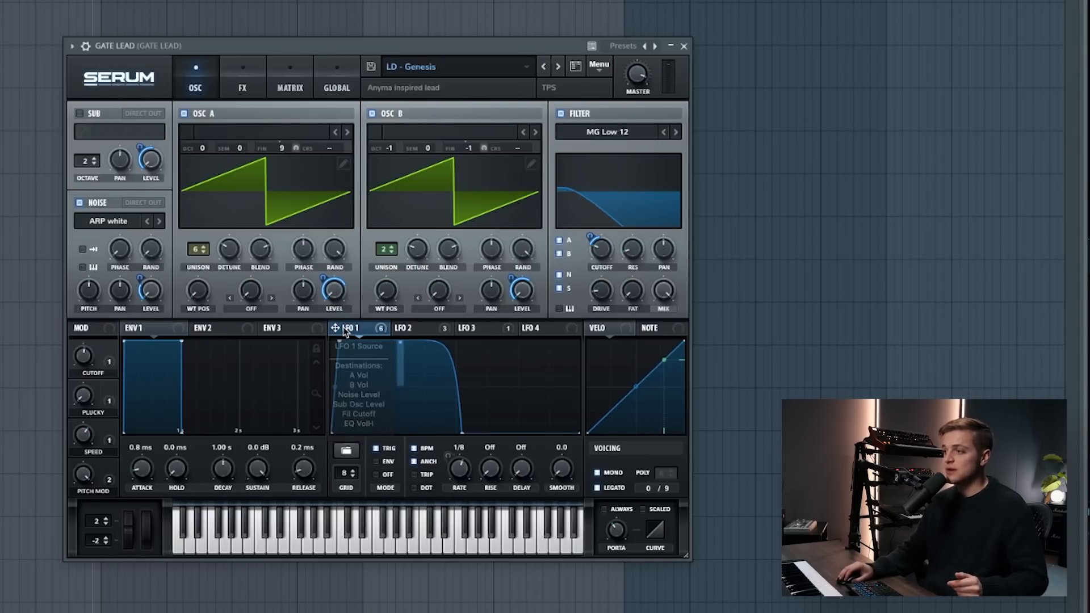
- Try the GATE LEAD without gating by bypassing all LFO 1 destinations and adjusting the levels of oscillators A and B
{"action": "right_click", "coordinate": [355, 329]}
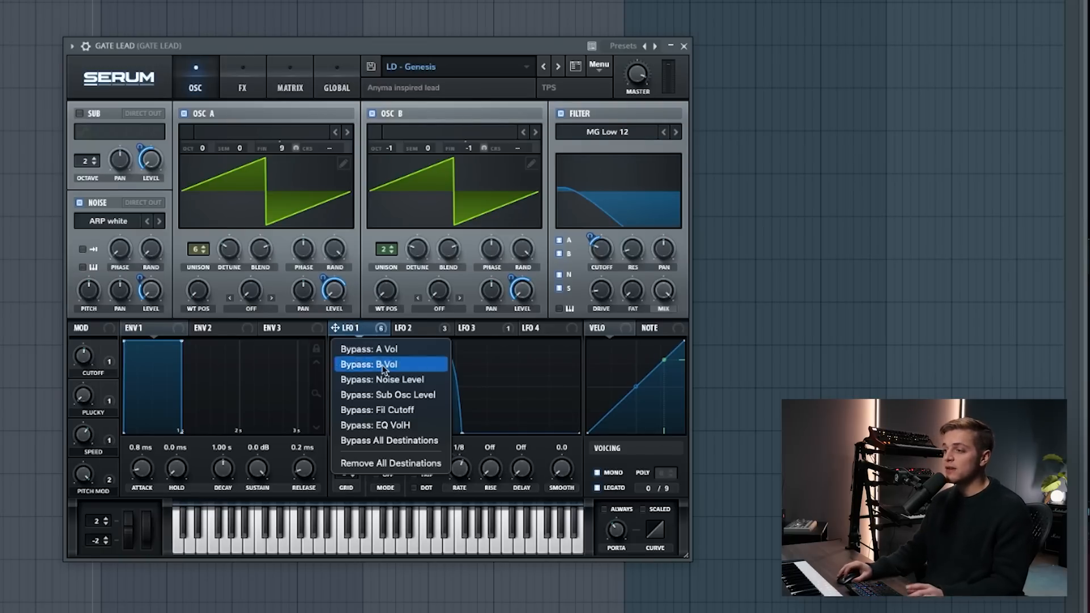
{"action": "left_click", "coordinate": [395, 442]}
{"action": "key", "text": "space"}
{"action": "left_click_drag", "start_coordinate": [521, 298], "coordinate": [520, 291]}
{"action": "left_click_drag", "start_coordinate": [333, 300], "coordinate": [332, 294]}
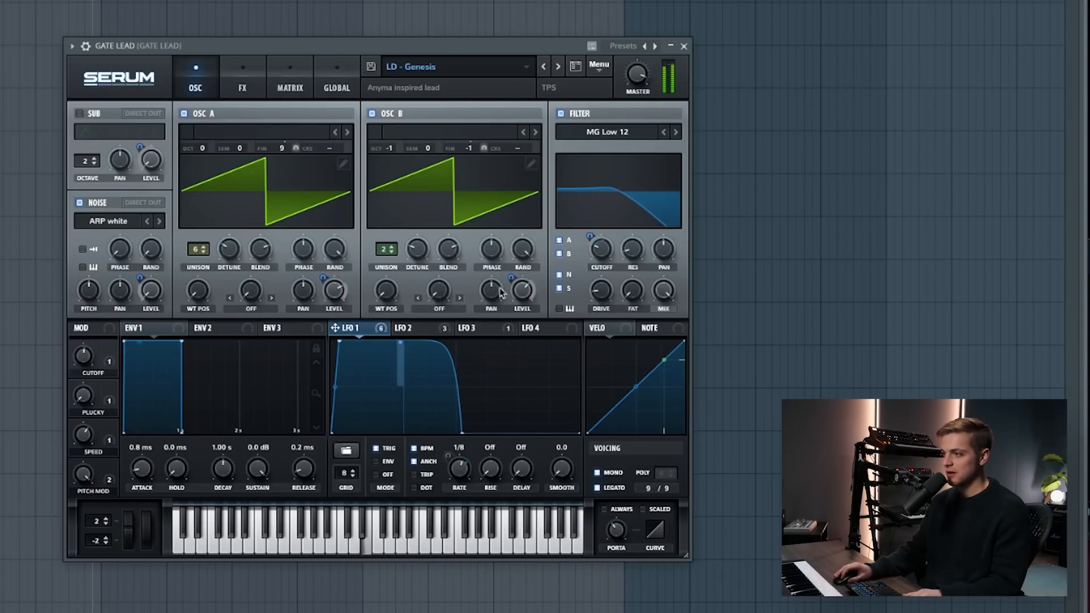
{"action": "mouse_move", "coordinate": [381, 332]}
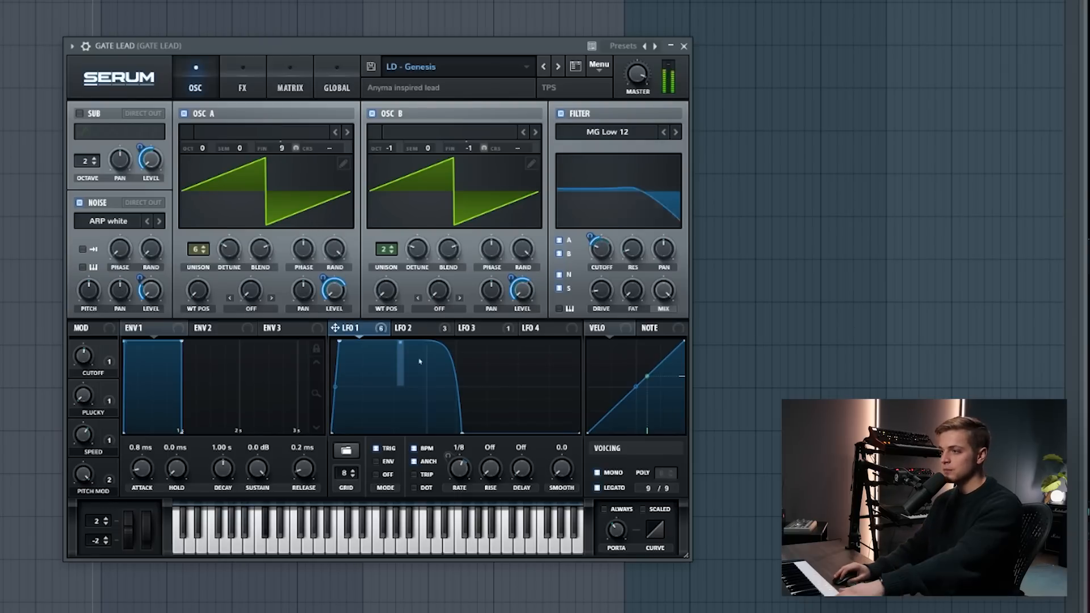
- Examine the LFO 2 and LFO 3 modulation of the GATE LEAD patch and its effects chain
{"action": "left_click", "coordinate": [405, 328]}
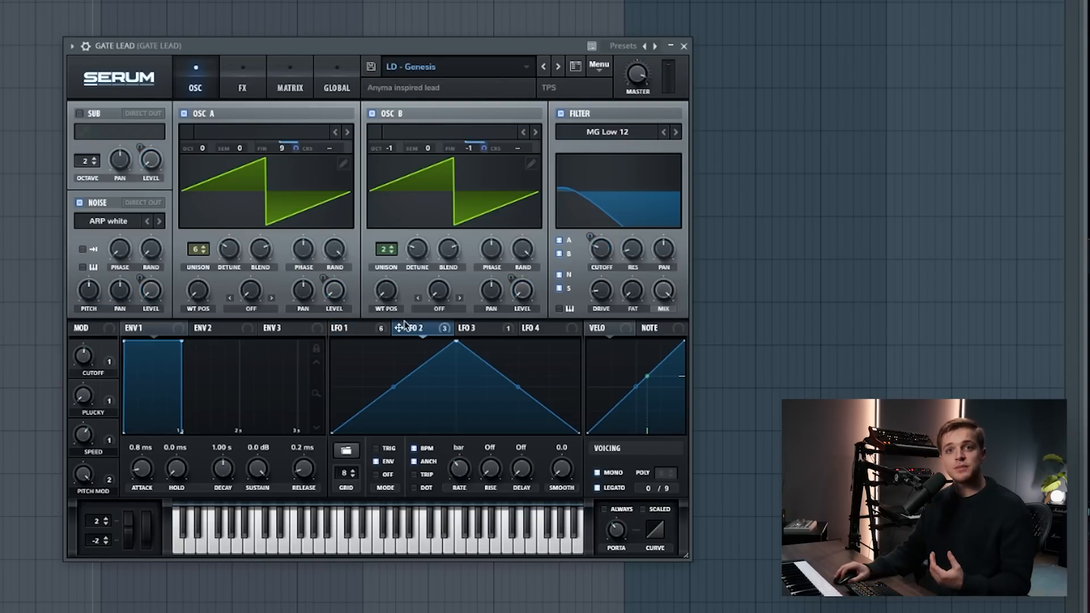
{"action": "mouse_move", "coordinate": [431, 328]}
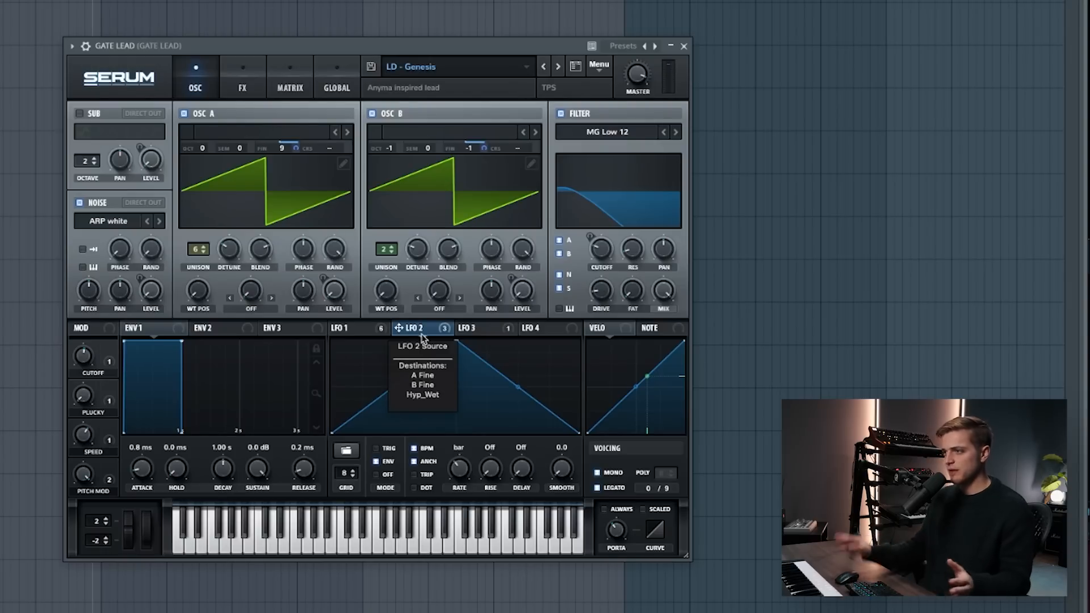
{"action": "mouse_move", "coordinate": [298, 142]}
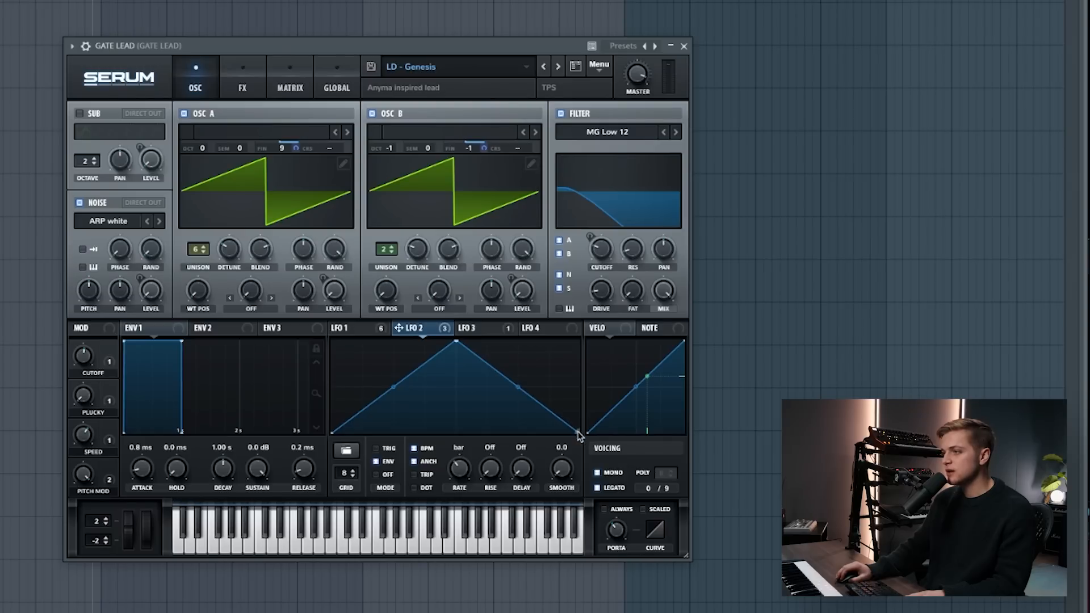
{"action": "left_click", "coordinate": [488, 331]}
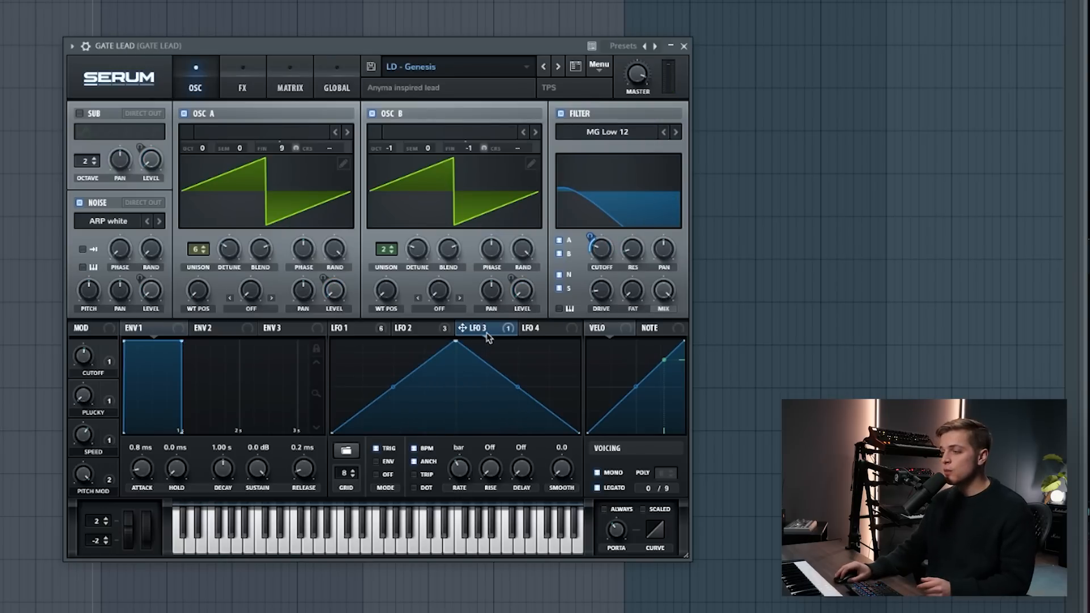
{"action": "left_click", "coordinate": [437, 332]}
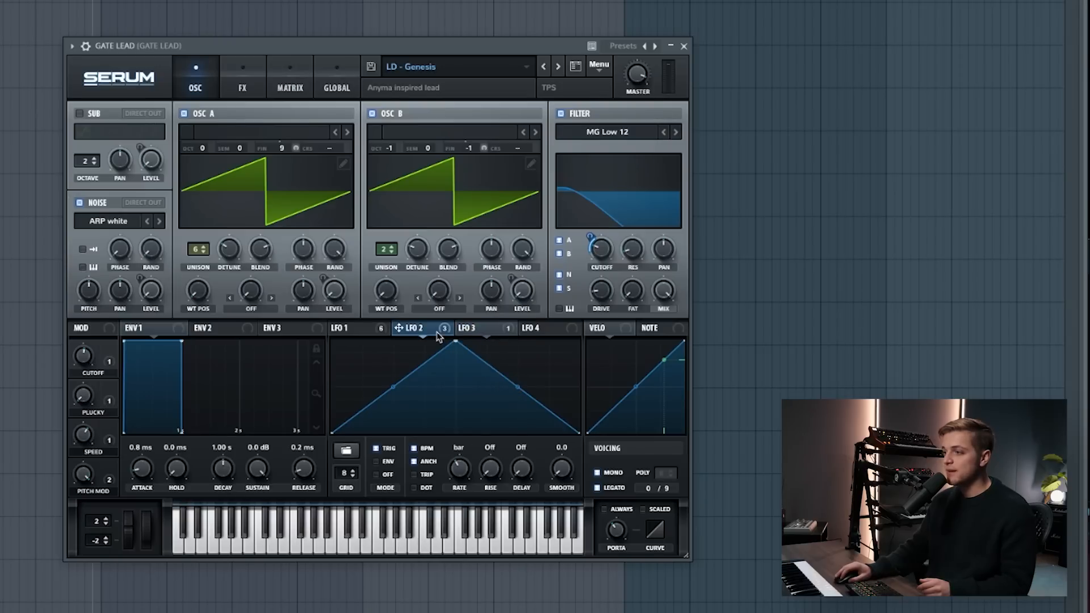
{"action": "left_click", "coordinate": [486, 332]}
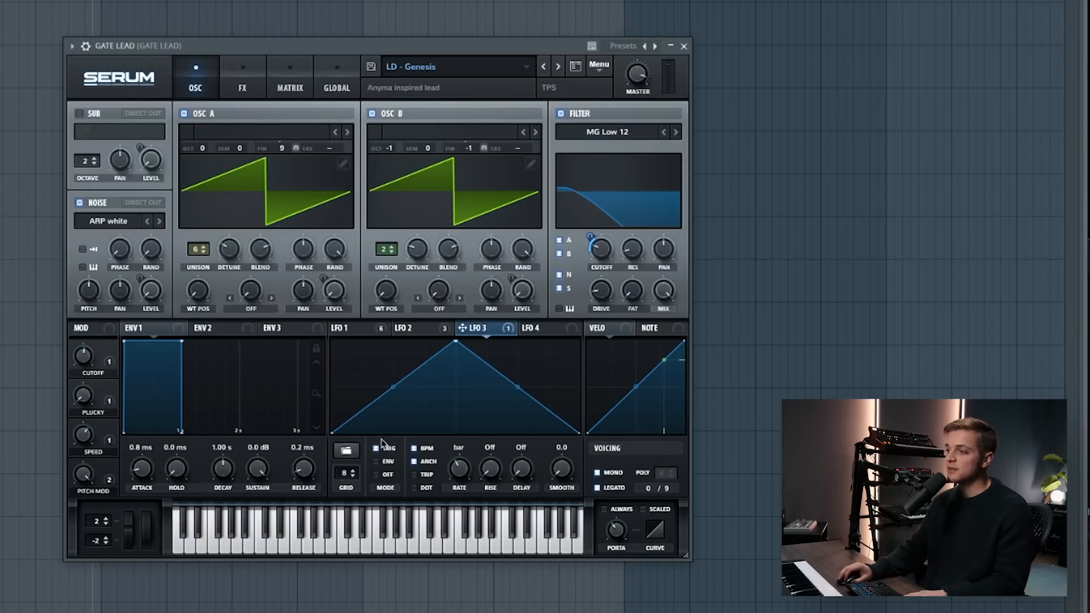
{"action": "left_click", "coordinate": [420, 329]}
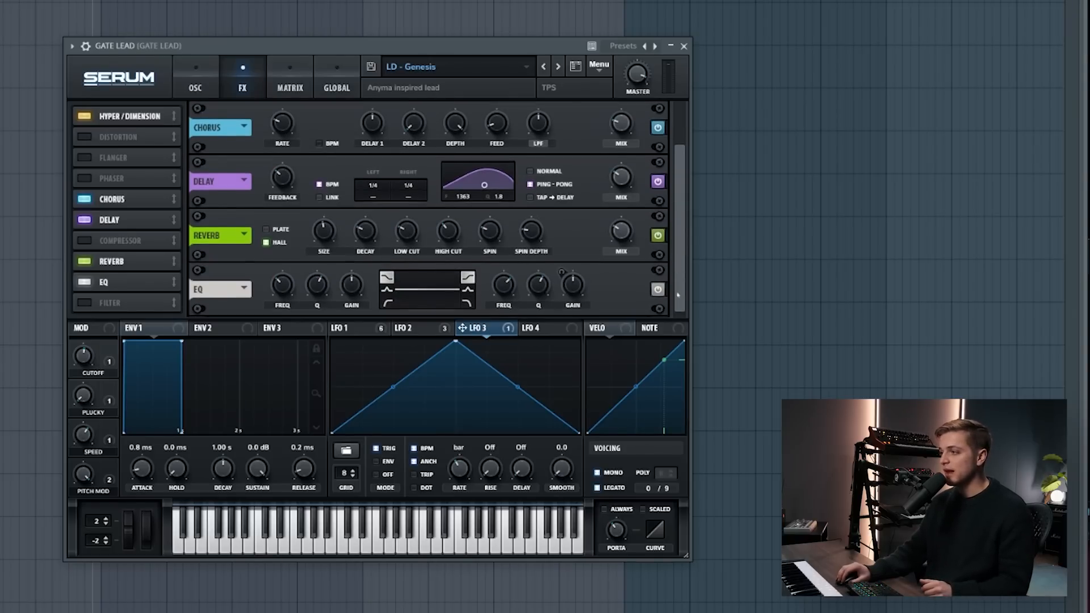
{"action": "scroll", "coordinate": [678, 249], "scroll_direction": "up", "scroll_amount": 2}
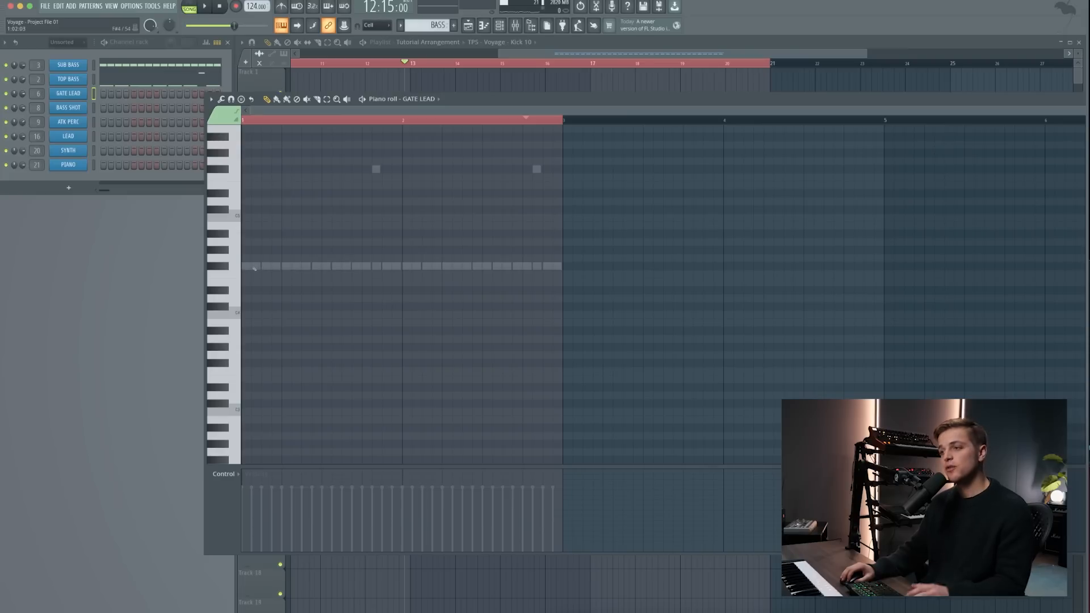
- Enter one sustained two-bar F#4 note for GATE LEAD, play it with the bass layers and select it
{"action": "left_click", "coordinate": [253, 266]}
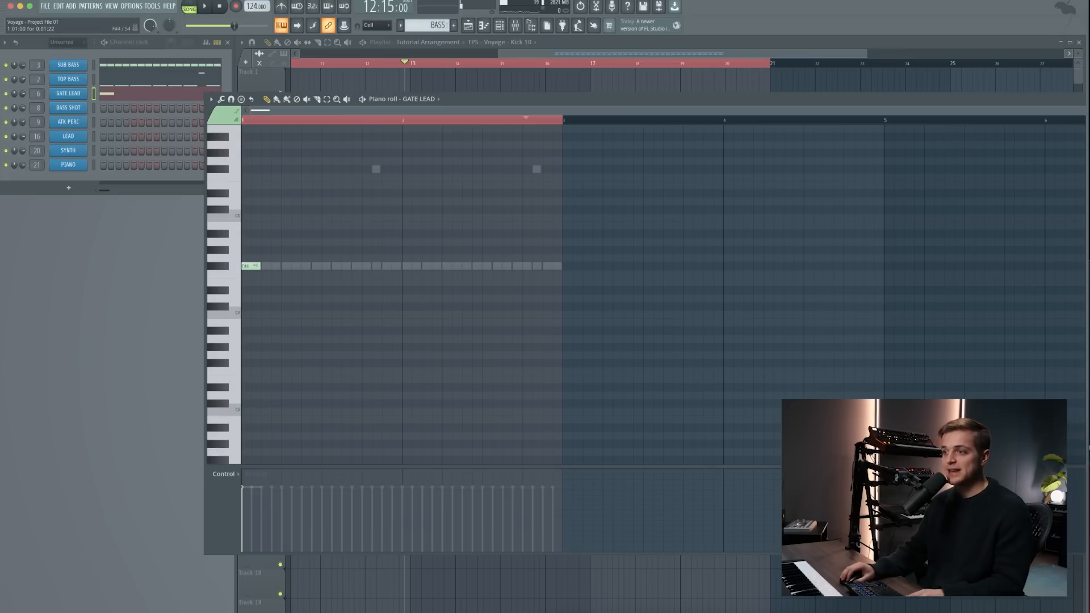
{"action": "left_click_drag", "start_coordinate": [255, 265], "coordinate": [548, 283]}
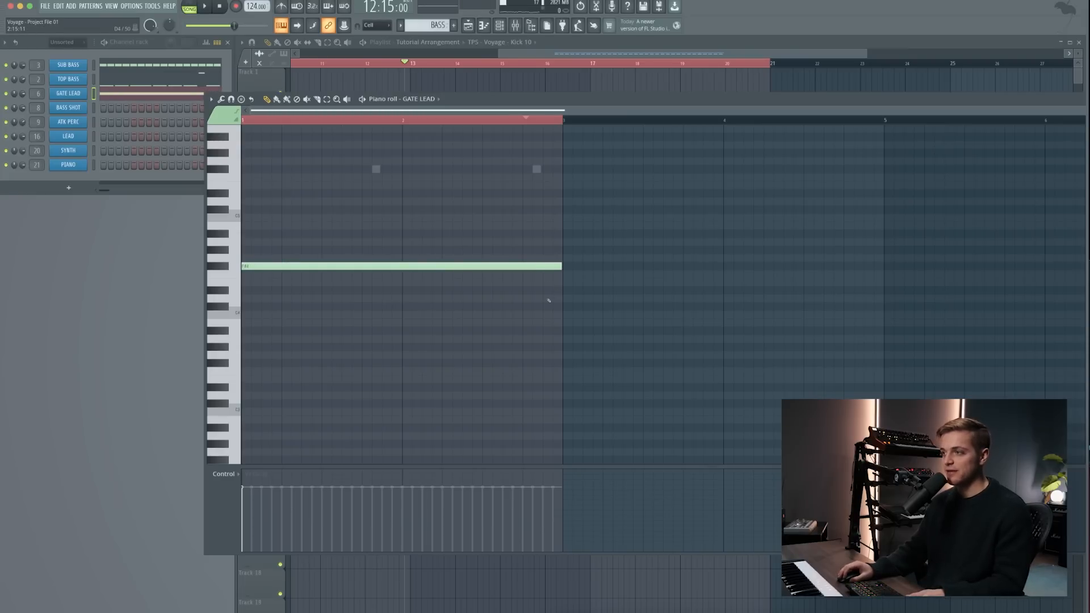
{"action": "key", "text": "space"}
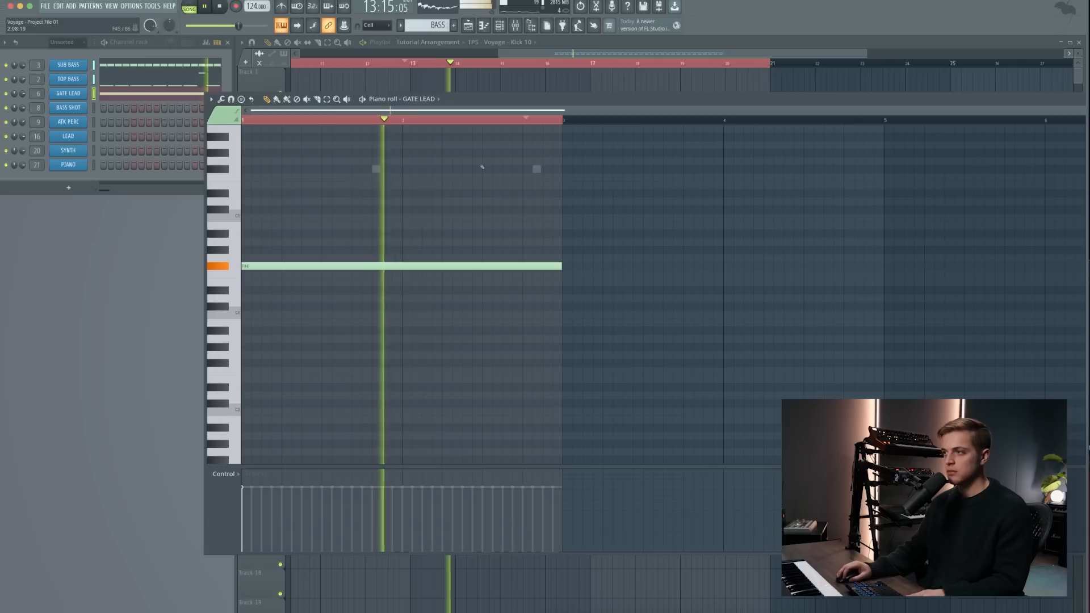
{"action": "key", "text": "ctrl+a"}
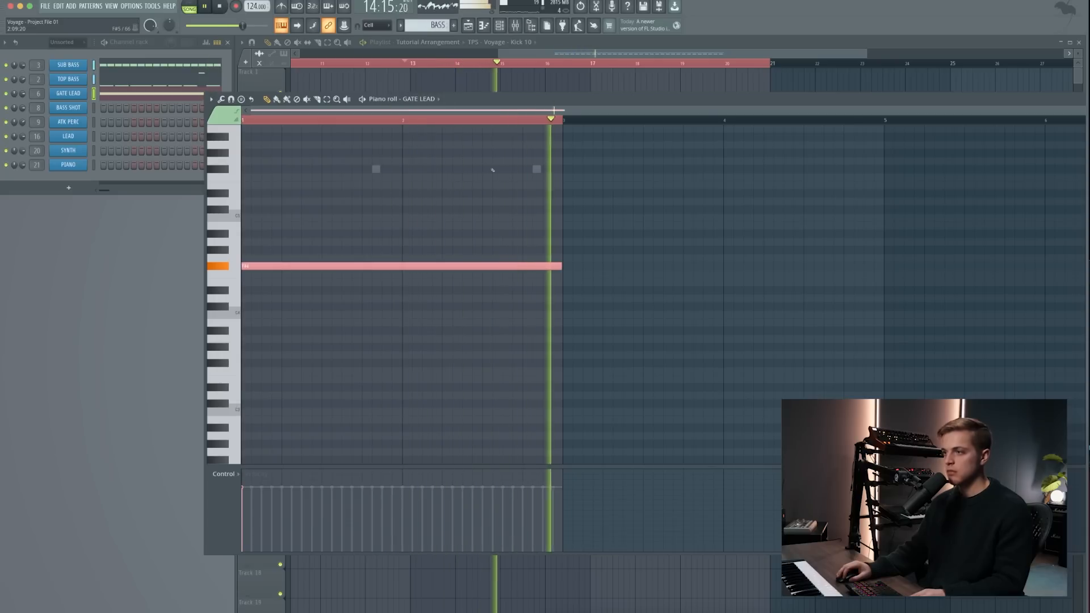
{"action": "key", "text": "space"}
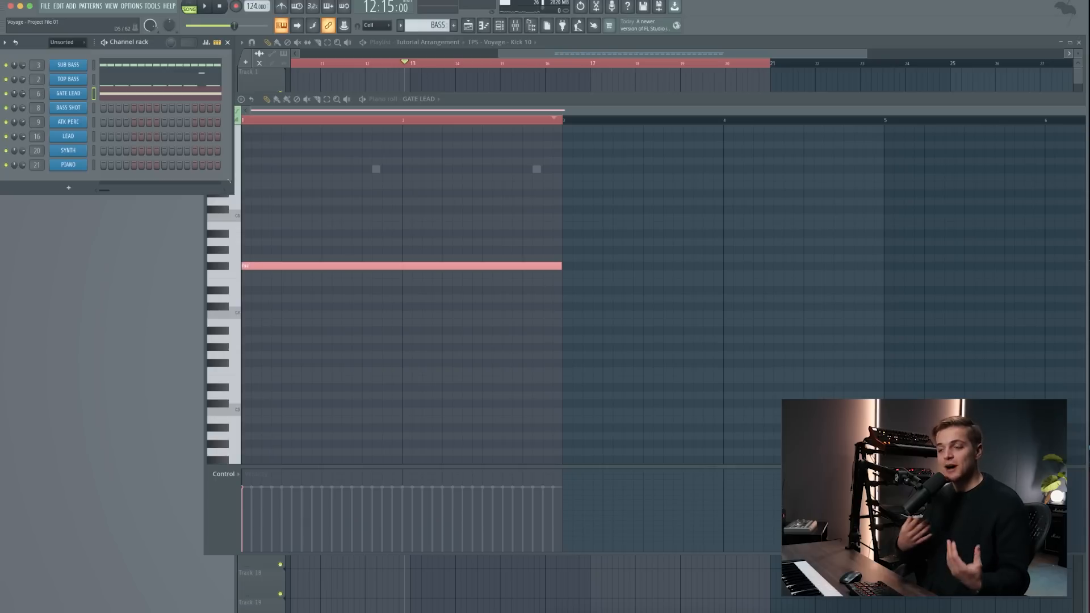
- Reopen the GATE LEAD Serum patch and review the LFO 1 gate shape behind the sustained note
{"action": "left_click", "coordinate": [68, 93]}
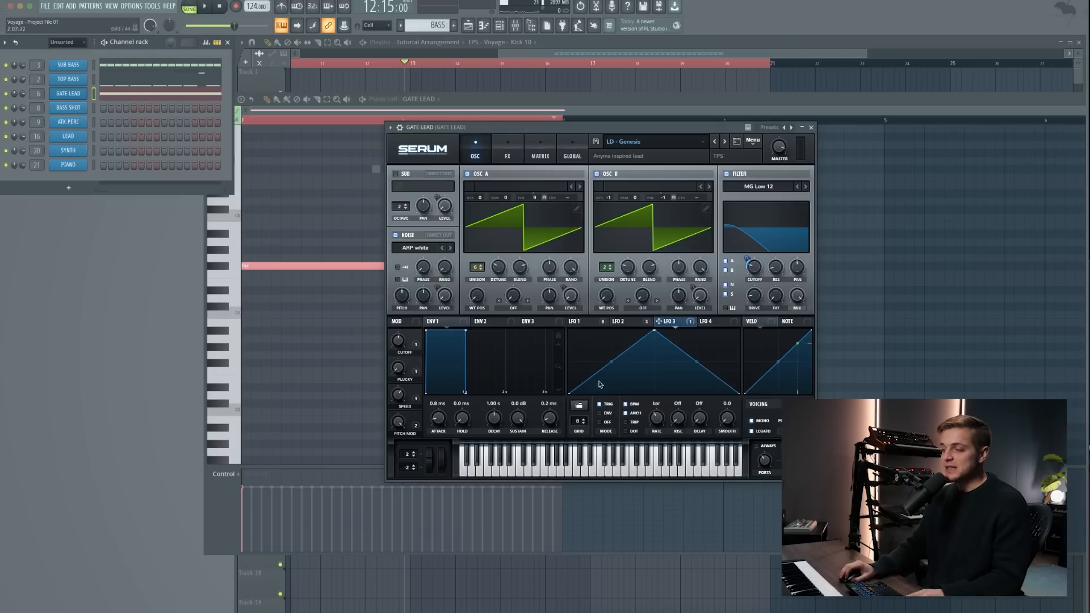
{"action": "left_click", "coordinate": [573, 324]}
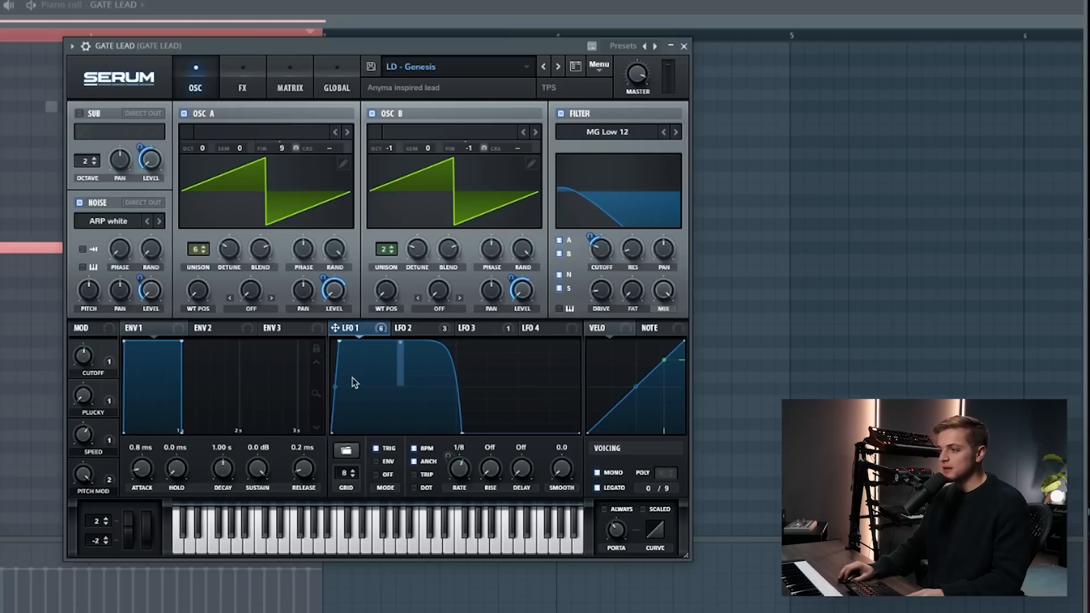
{"action": "mouse_move", "coordinate": [363, 336]}
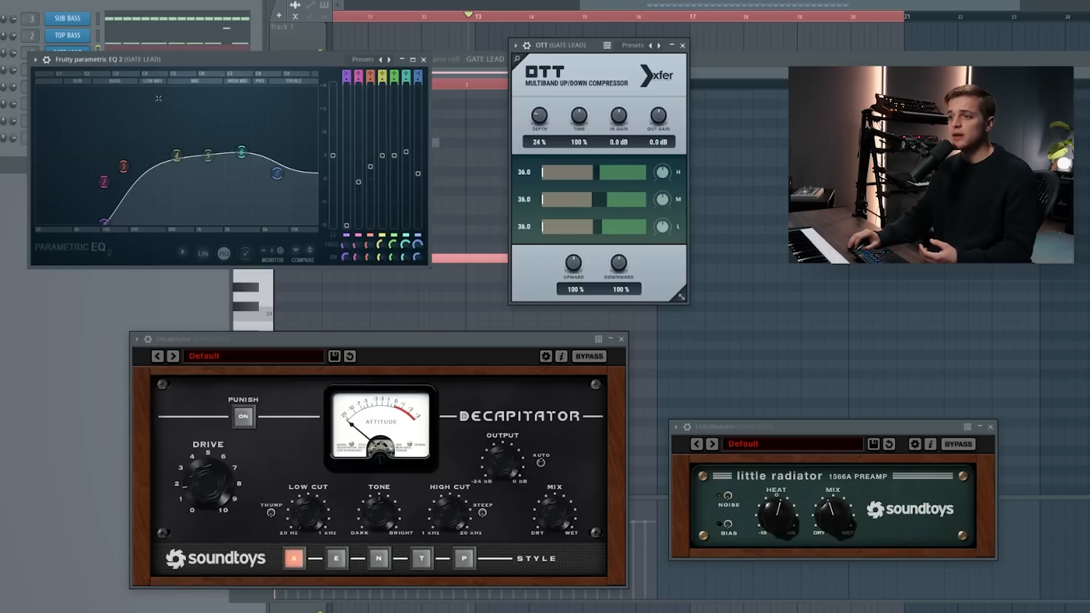
- Examine the GATE LEAD mixer effects: the parametric EQ curve, OTT, Decapitator and Little Radiator
{"action": "mouse_move", "coordinate": [103, 182]}
{"action": "left_click_drag", "start_coordinate": [103, 182], "coordinate": [103, 183]}
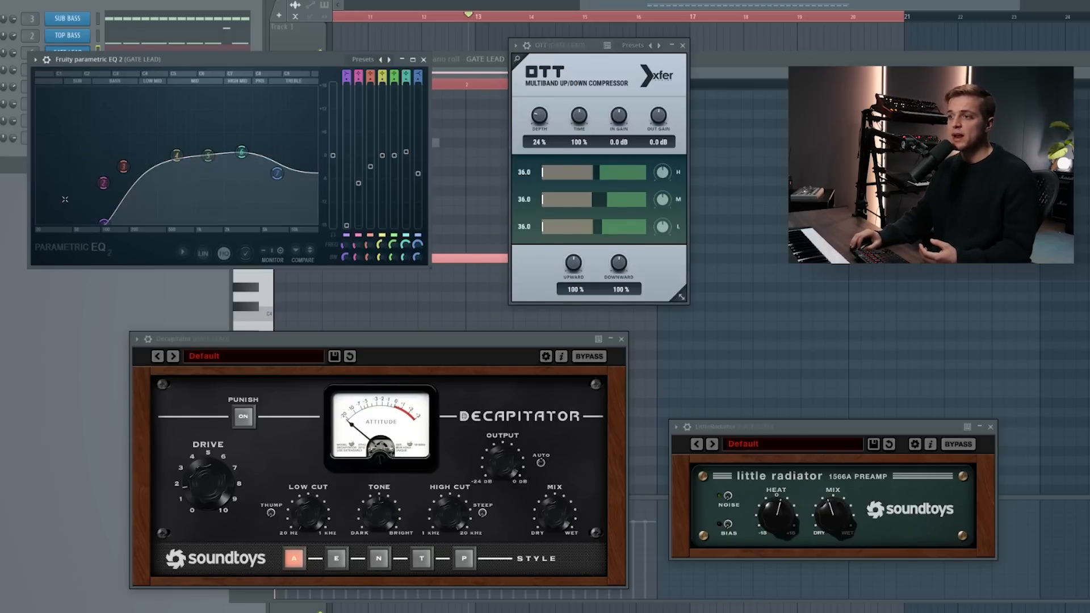
{"action": "left_click_drag", "start_coordinate": [243, 152], "coordinate": [249, 153]}
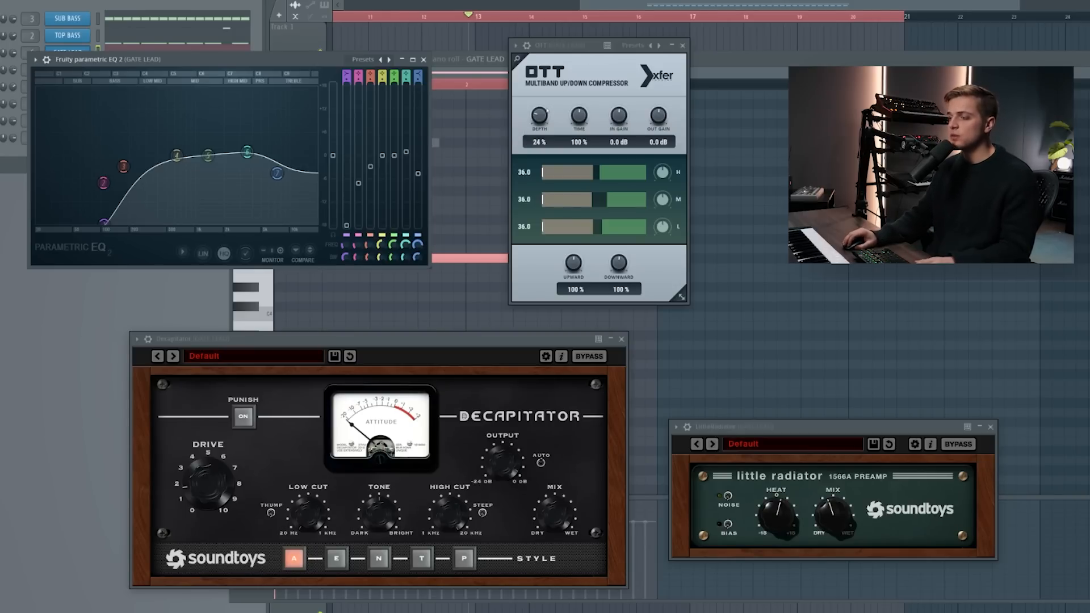
{"action": "left_click_drag", "start_coordinate": [591, 55], "coordinate": [578, 54]}
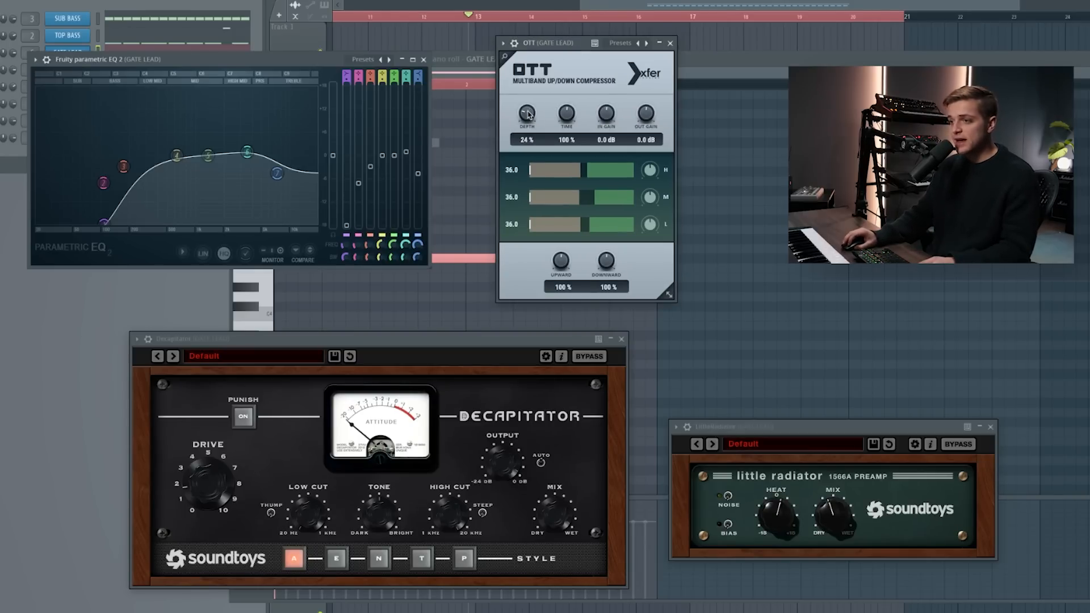
{"action": "left_click_drag", "start_coordinate": [280, 340], "coordinate": [274, 344]}
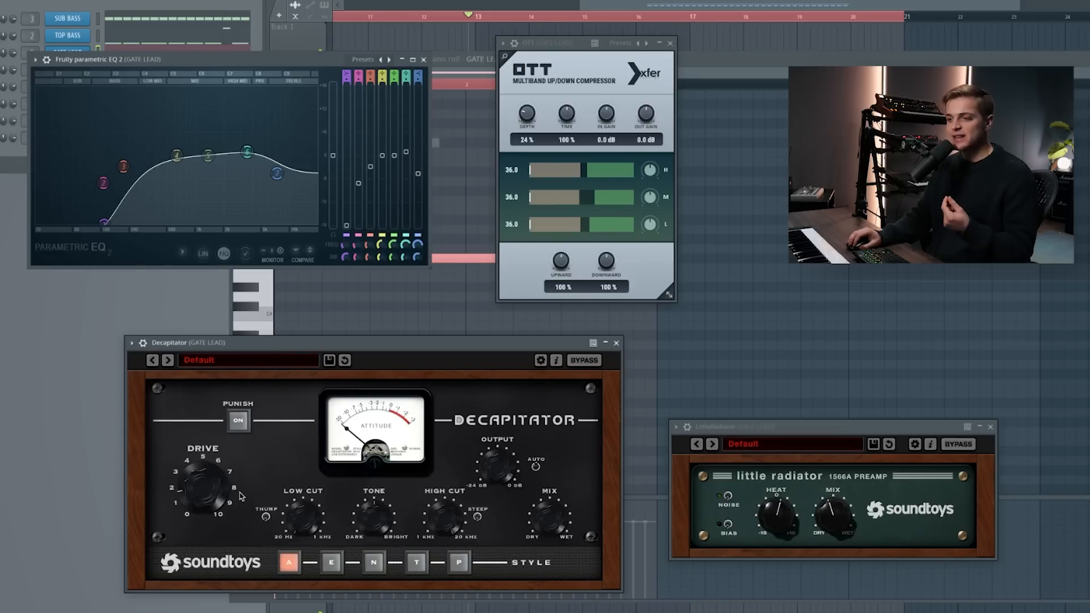
{"action": "left_click_drag", "start_coordinate": [238, 344], "coordinate": [216, 330]}
{"action": "left_click_drag", "start_coordinate": [722, 431], "coordinate": [714, 388]}
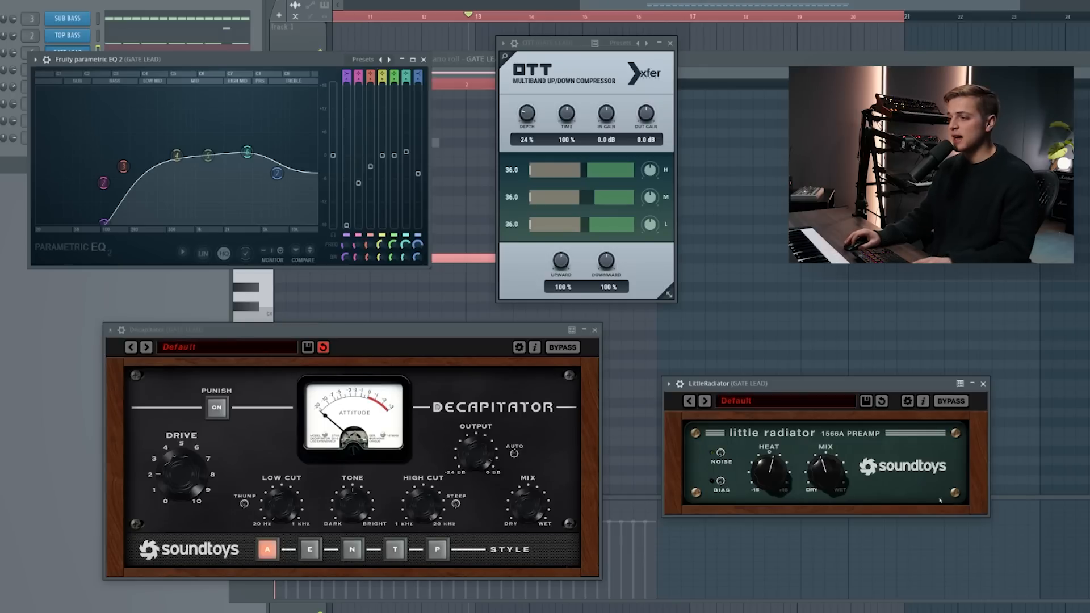
{"action": "left_click_drag", "start_coordinate": [726, 388], "coordinate": [724, 385]}
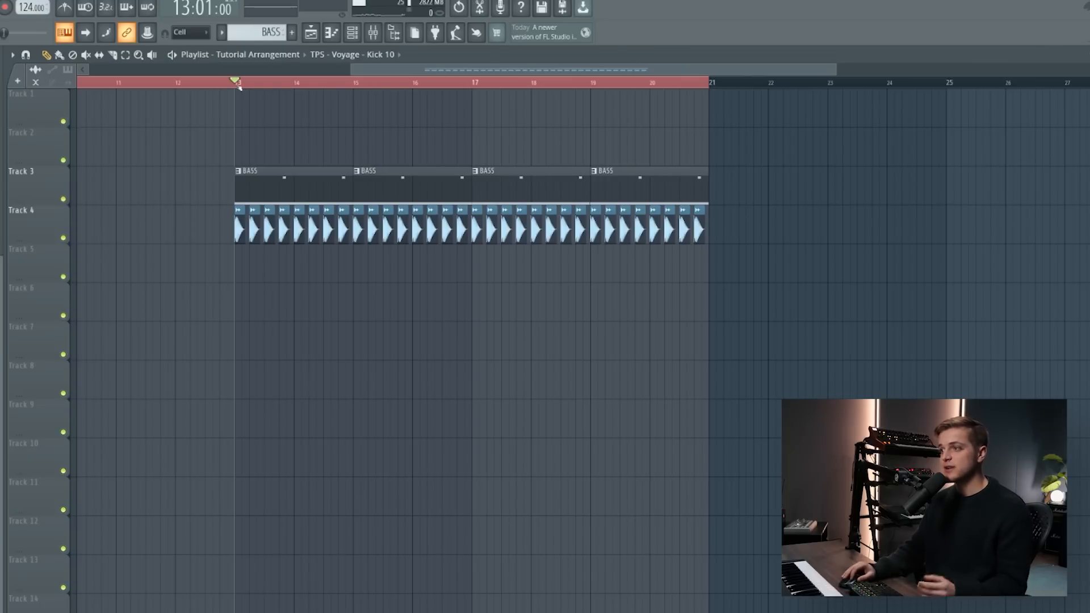
- Place the gated lead pattern in the playlist on Track 2 as two-bar clips starting at bars 13 and 17
{"action": "key", "text": "space"}
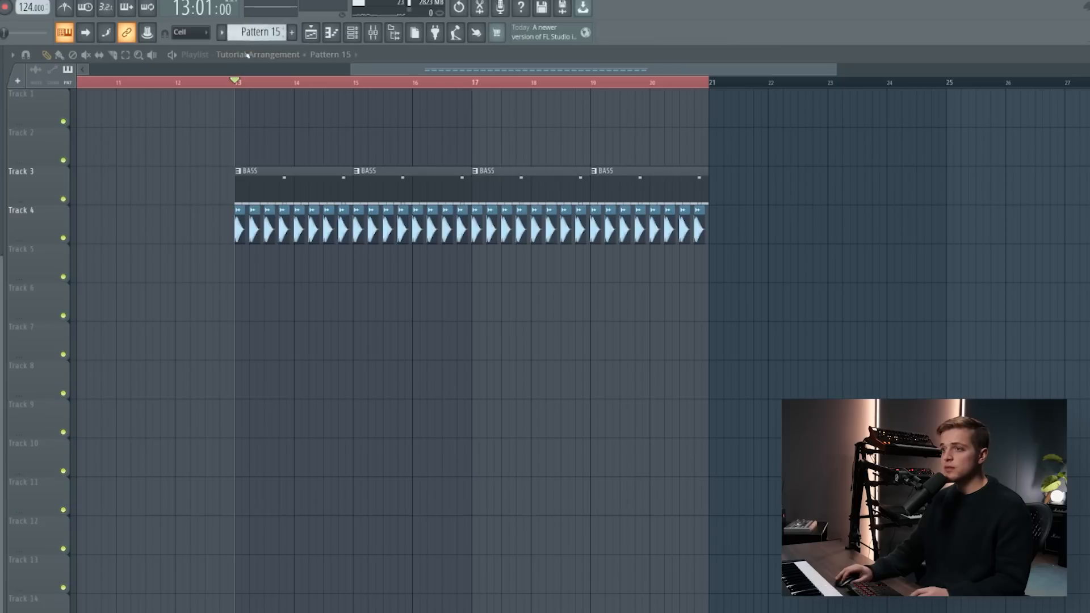
{"action": "left_click", "coordinate": [260, 117]}
{"action": "left_click_drag", "start_coordinate": [260, 117], "coordinate": [267, 153]}
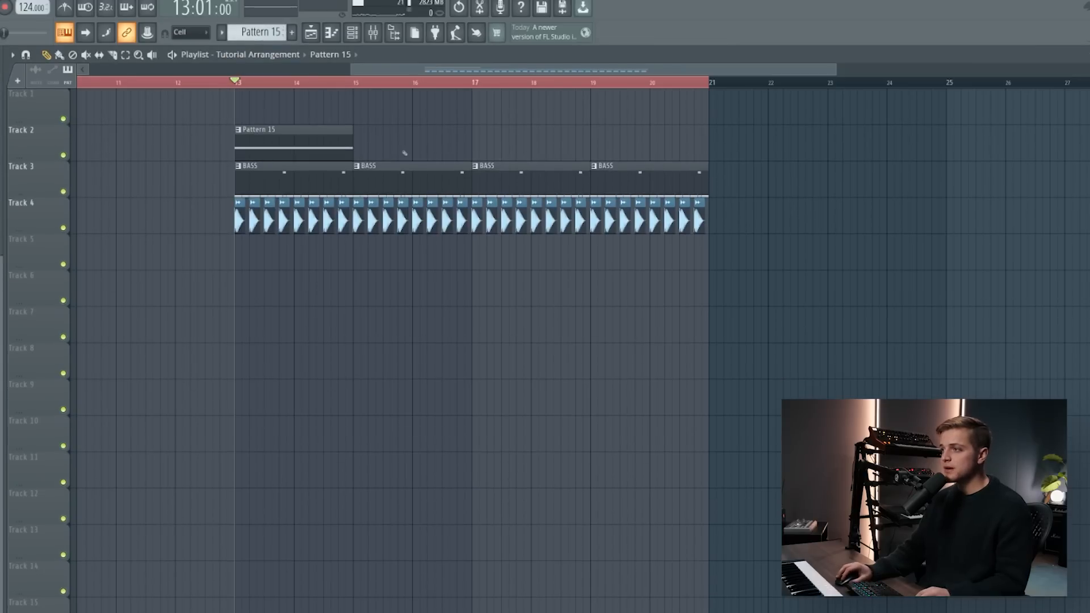
{"action": "left_click", "coordinate": [469, 141]}
- Shift all playlist clips down one track and place BASS SHOT pattern clips on Track 2 at bars 15 and 19
{"action": "scroll", "coordinate": [472, 144], "scroll_direction": "down", "scroll_amount": 1}
{"action": "left_click_drag", "start_coordinate": [153, 121], "coordinate": [732, 284]}
{"action": "left_click", "coordinate": [776, 297], "text": "ctrl"}
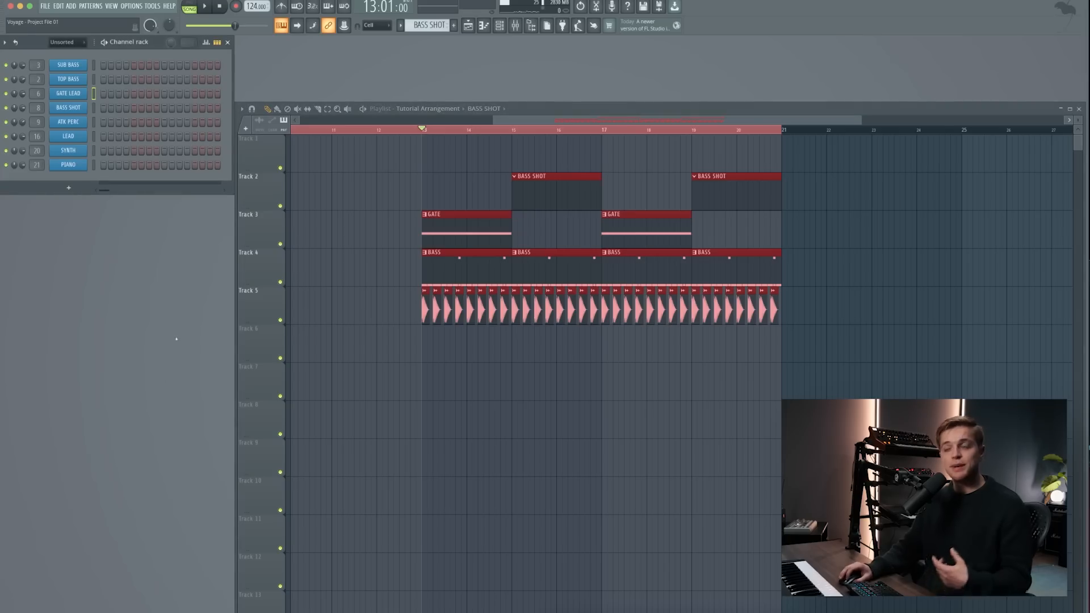
{"action": "left_click", "coordinate": [433, 165], "text": "super"}
{"action": "scroll", "coordinate": [530, 178], "scroll_direction": "down", "scroll_amount": 3}
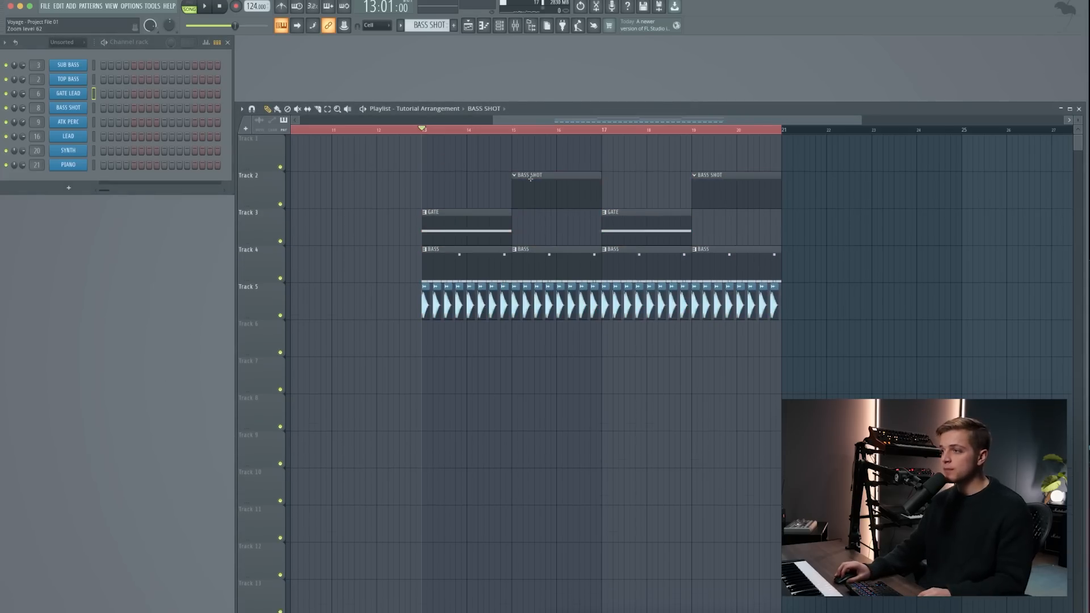
- Open the BASS SHOT Serum patch and examine Envelope 1, Envelope 2 and oscillator A's FM amount
{"action": "left_click", "coordinate": [78, 109]}
{"action": "left_click_drag", "start_coordinate": [339, 370], "coordinate": [478, 136]}
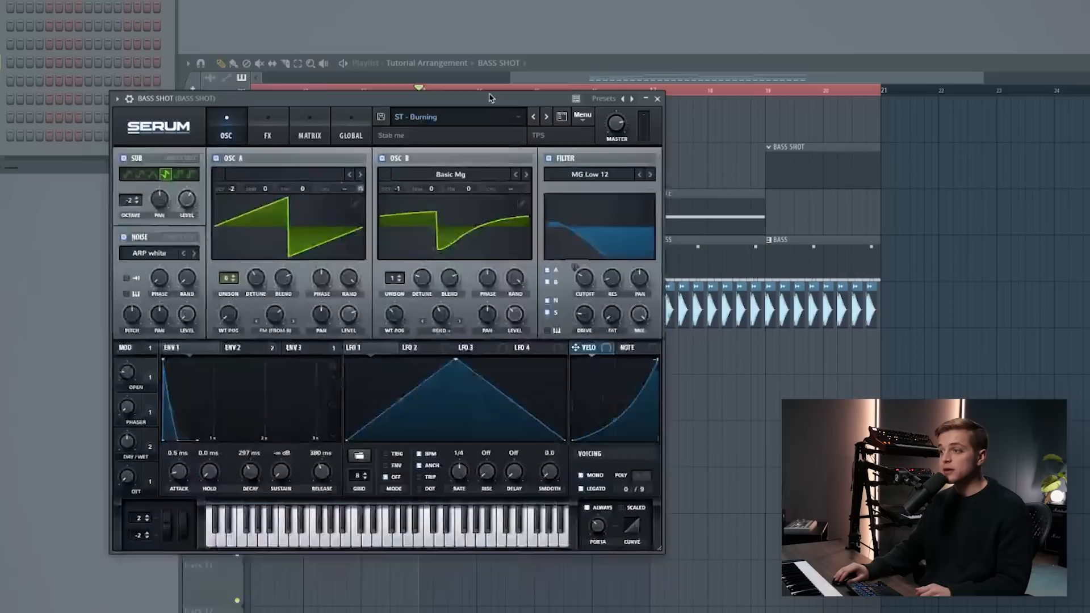
{"action": "left_click_drag", "start_coordinate": [492, 98], "coordinate": [494, 77]}
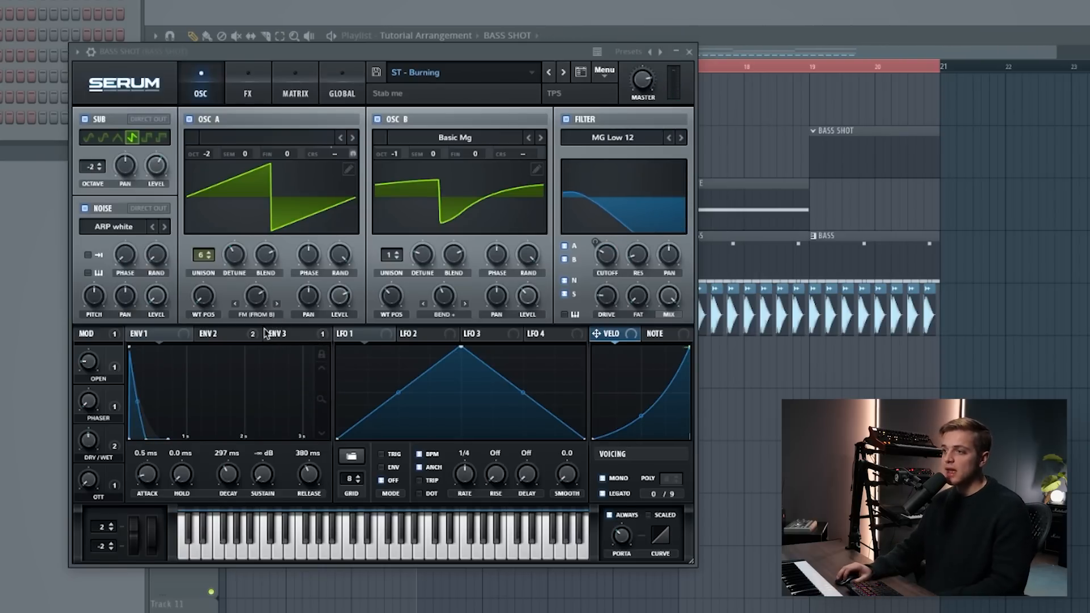
{"action": "left_click", "coordinate": [230, 335]}
{"action": "left_click", "coordinate": [167, 335]}
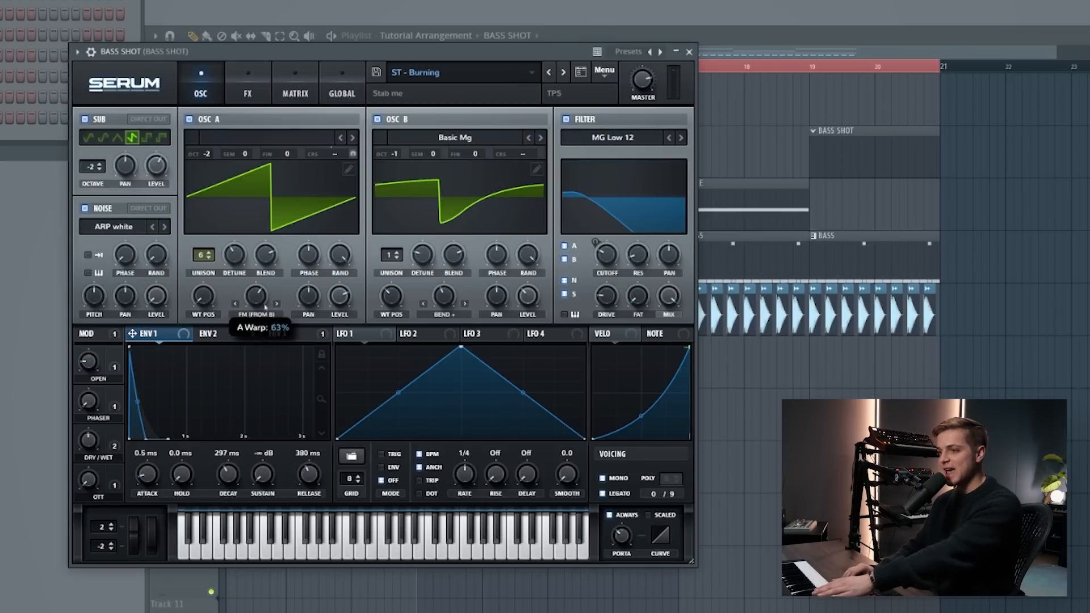
{"action": "left_click_drag", "start_coordinate": [265, 305], "coordinate": [275, 290]}
- Inspect Envelope 2's modulation of the BASS SHOT filter and audition the patch while opening and closing the cutoff
{"action": "left_click", "coordinate": [217, 333]}
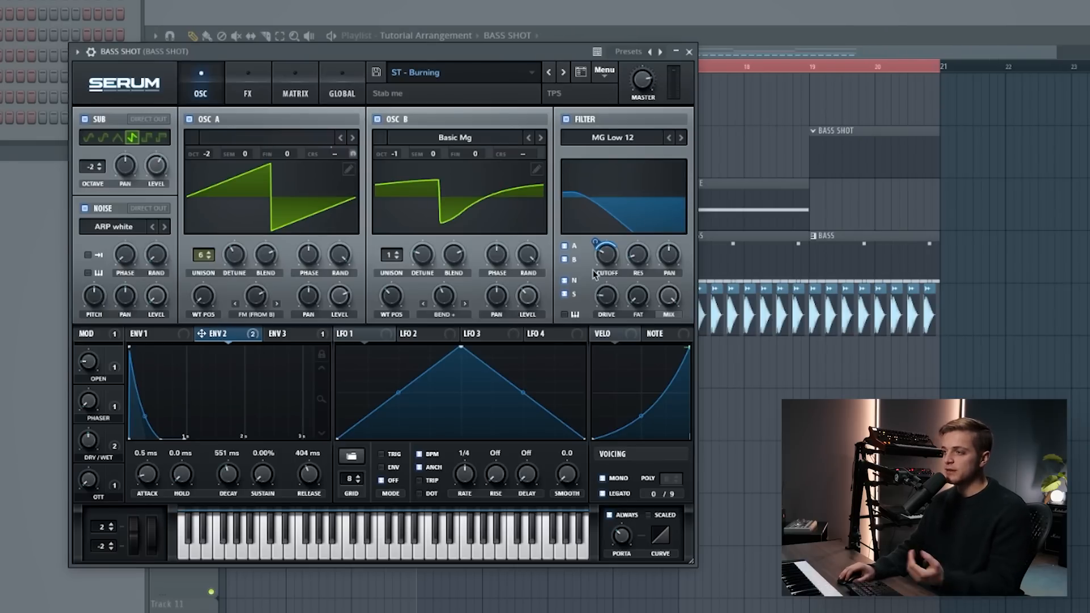
{"action": "mouse_move", "coordinate": [608, 266]}
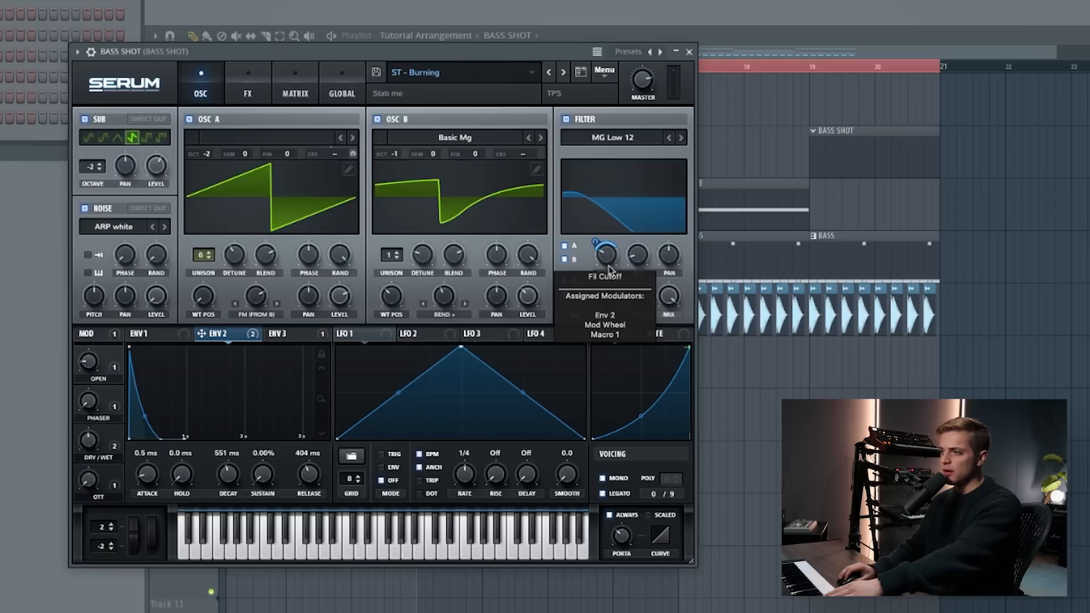
{"action": "left_click_drag", "start_coordinate": [609, 266], "coordinate": [633, 222]}
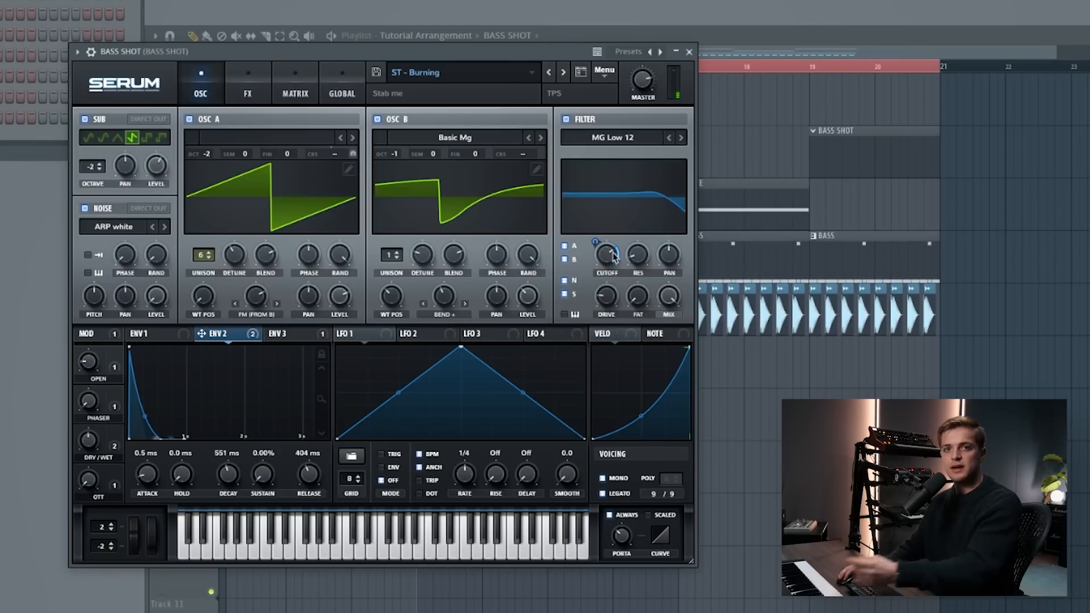
{"action": "mouse_move", "coordinate": [610, 265]}
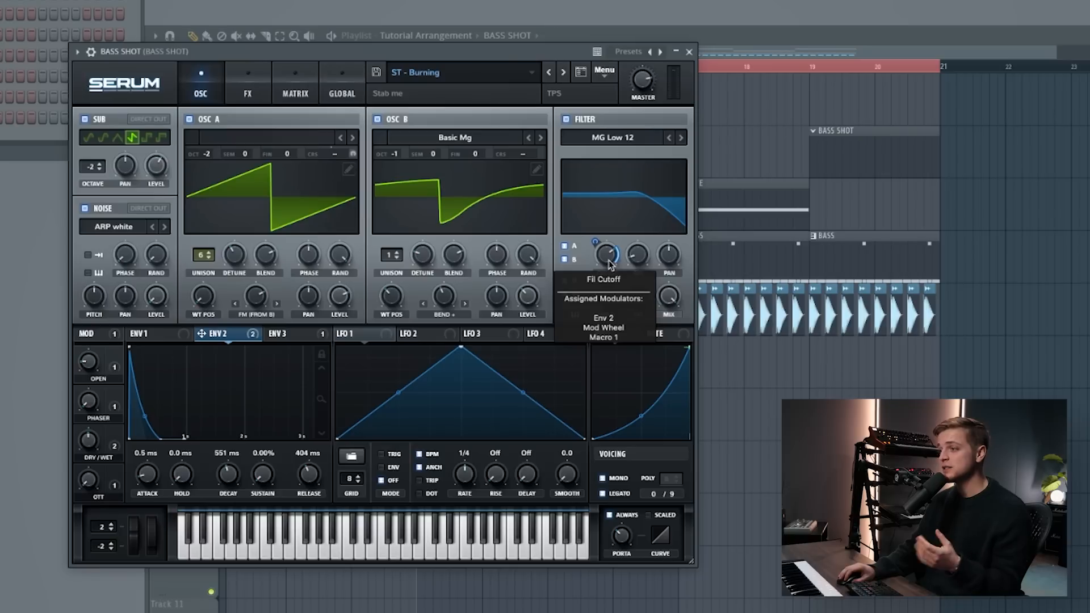
{"action": "left_click_drag", "start_coordinate": [608, 265], "coordinate": [593, 314]}
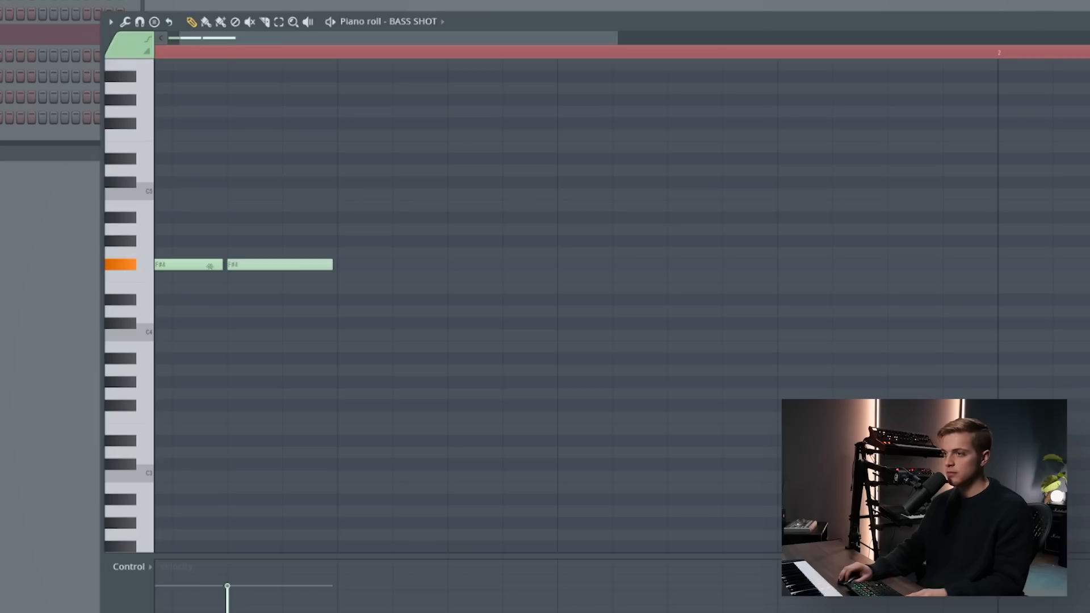
- Start the BASS SHOT pattern with one-step F#4 notes on steps 1 and 2 and a two-step note on step 4
{"action": "right_click", "coordinate": [229, 268]}
{"action": "left_click_drag", "start_coordinate": [230, 268], "coordinate": [154, 264]}
{"action": "right_click", "coordinate": [193, 267]}
{"action": "scroll", "coordinate": [216, 267], "scroll_direction": "down", "scroll_amount": 4}
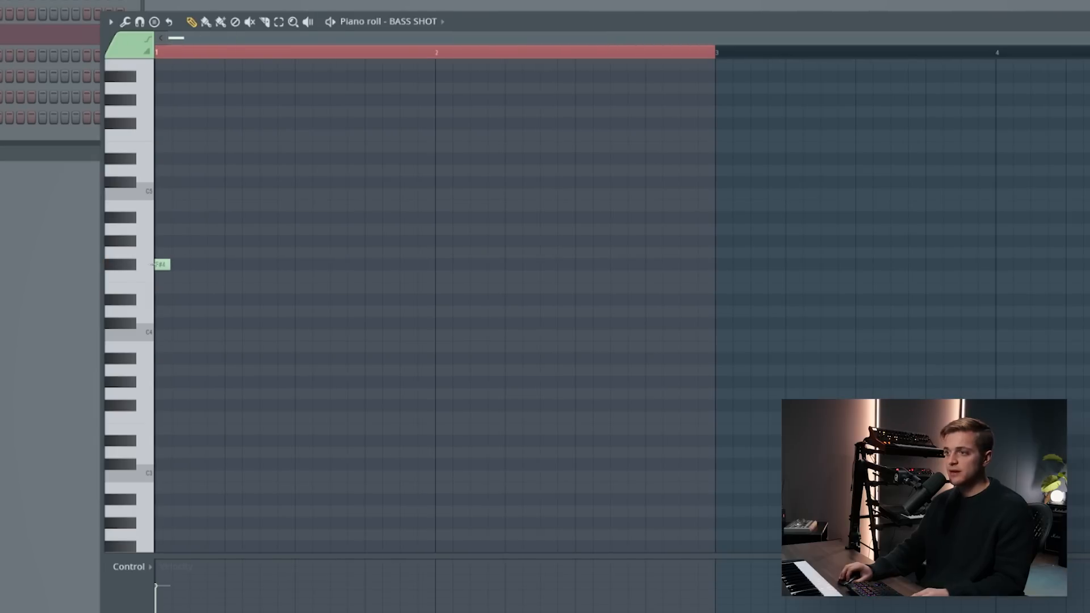
{"action": "left_click", "coordinate": [176, 268]}
{"action": "right_click", "coordinate": [176, 268]}
{"action": "left_click", "coordinate": [176, 267]}
{"action": "left_click", "coordinate": [211, 267]}
{"action": "left_click", "coordinate": [239, 268]}
{"action": "right_click", "coordinate": [239, 268]}
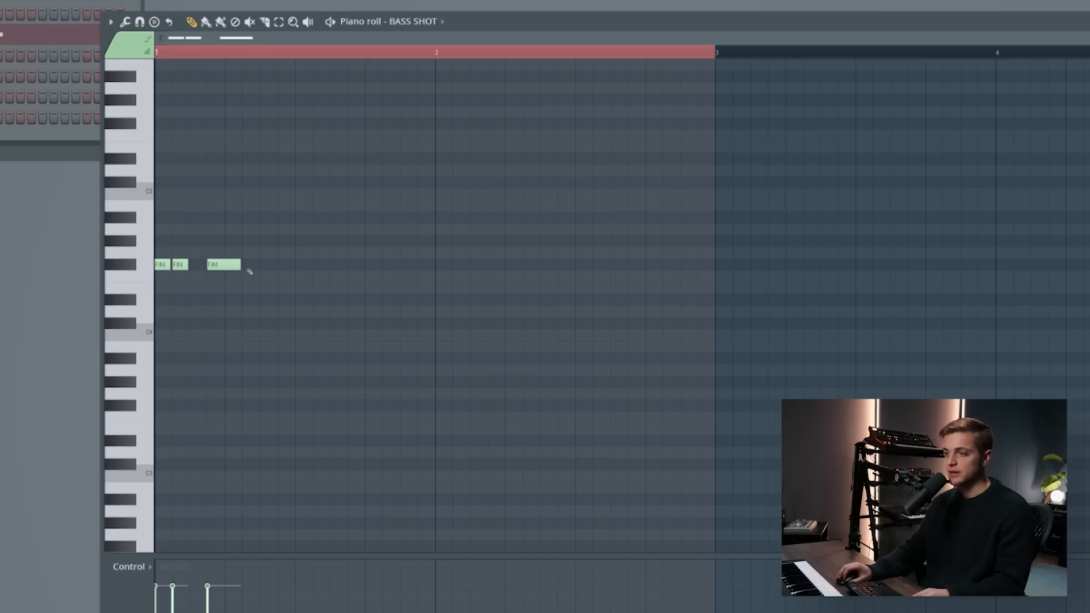
- Add F#4 notes on steps 7, 10 and 14 of the first bar and play the pattern
{"action": "left_click", "coordinate": [276, 267]}
{"action": "left_click", "coordinate": [329, 267]}
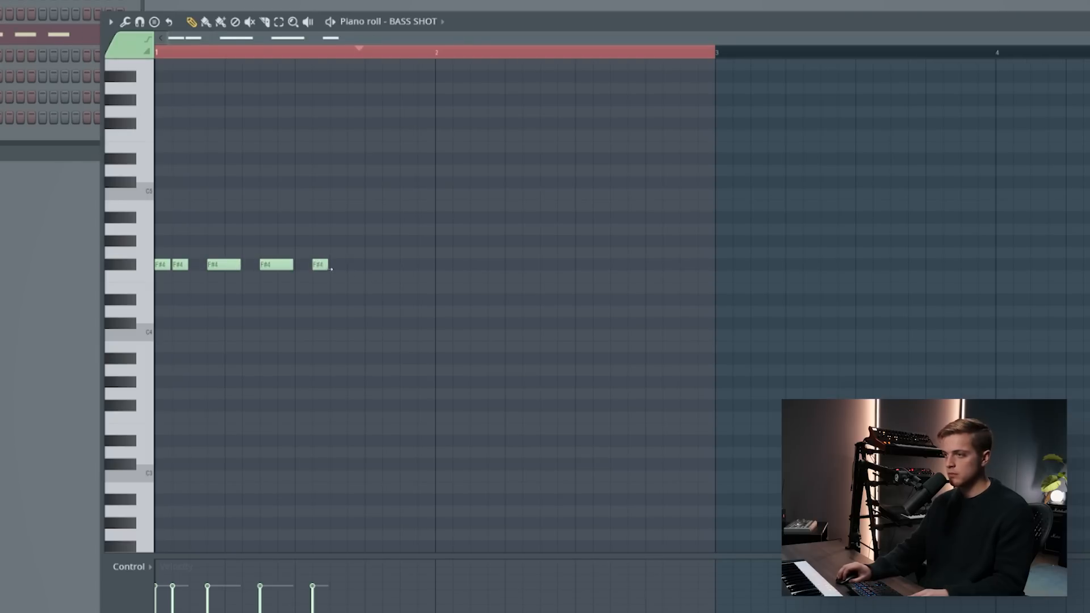
{"action": "right_click", "coordinate": [372, 264]}
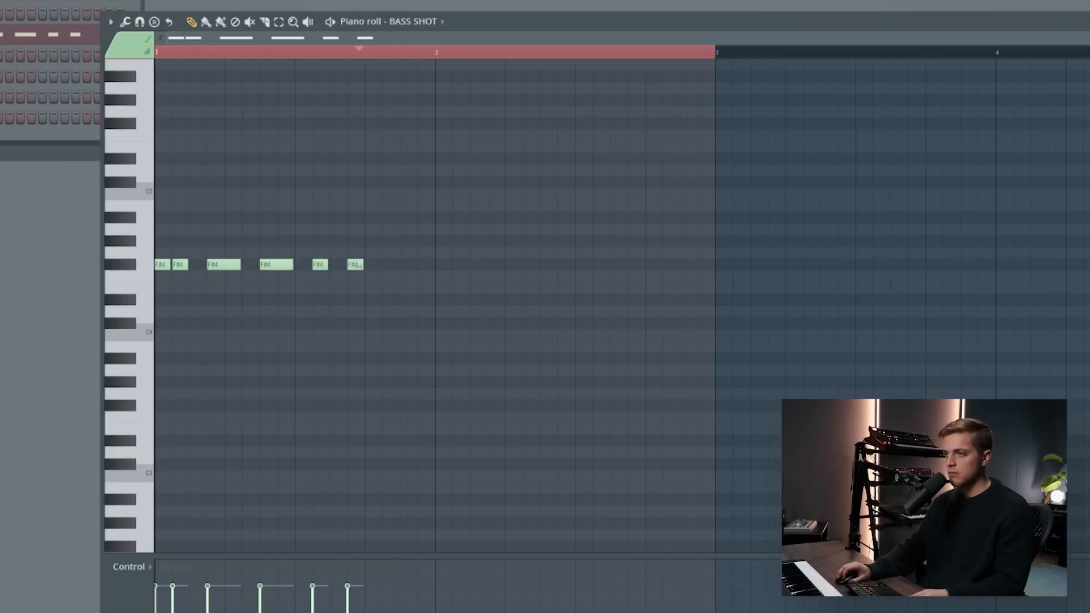
{"action": "left_click", "coordinate": [392, 266]}
{"action": "key", "text": "space"}
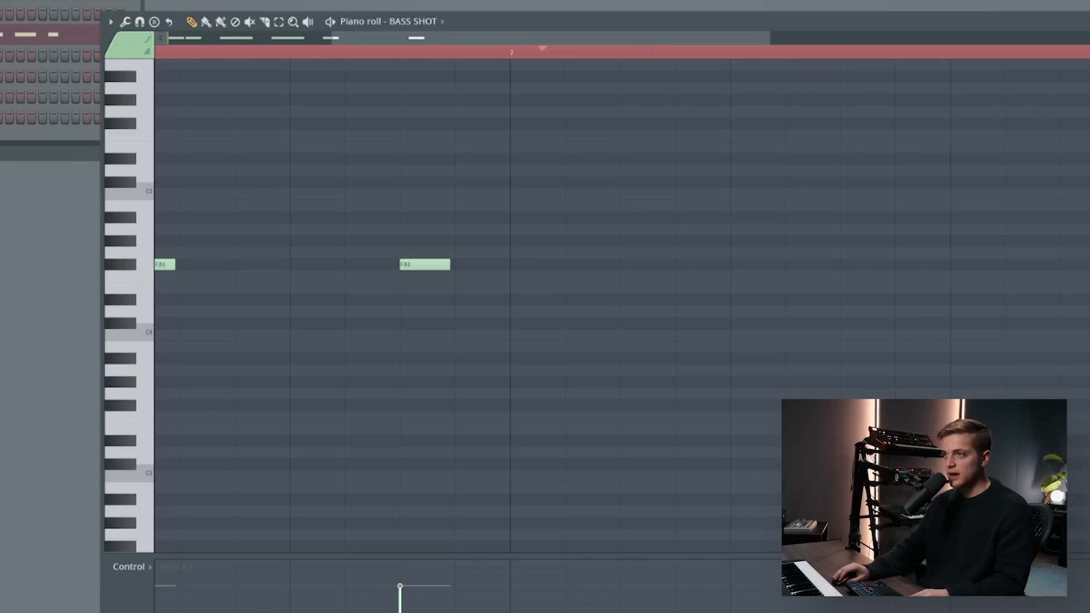
- With snap at 1/2 step, build an F#4 roll from step 15: two half-step notes, then three one-step notes into bar 2
{"action": "left_click", "coordinate": [139, 21]}
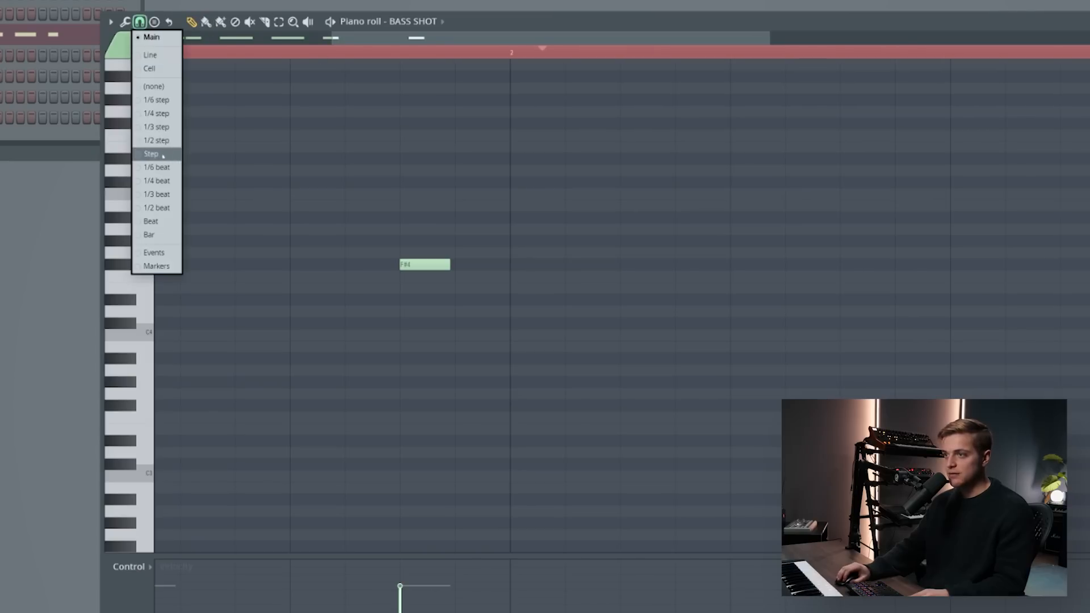
{"action": "left_click", "coordinate": [152, 143]}
{"action": "left_click", "coordinate": [457, 264]}
{"action": "right_click", "coordinate": [460, 264]}
{"action": "left_click", "coordinate": [461, 264]}
{"action": "mouse_move", "coordinate": [448, 264]}
{"action": "left_mouse_down"}
{"action": "mouse_move", "coordinate": [423, 264]}
{"action": "mouse_move", "coordinate": [468, 264]}
{"action": "left_mouse_up"}
{"action": "left_click", "coordinate": [484, 264]}
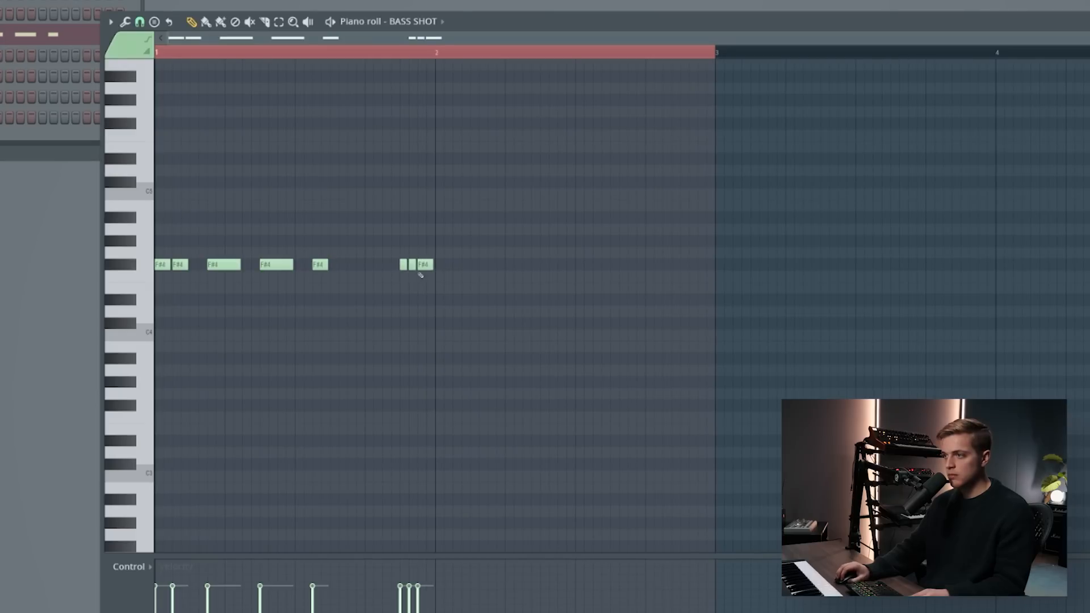
{"action": "left_click_drag", "start_coordinate": [445, 276], "coordinate": [437, 263]}
{"action": "left_click", "coordinate": [455, 263]}
{"action": "key", "text": "space"}
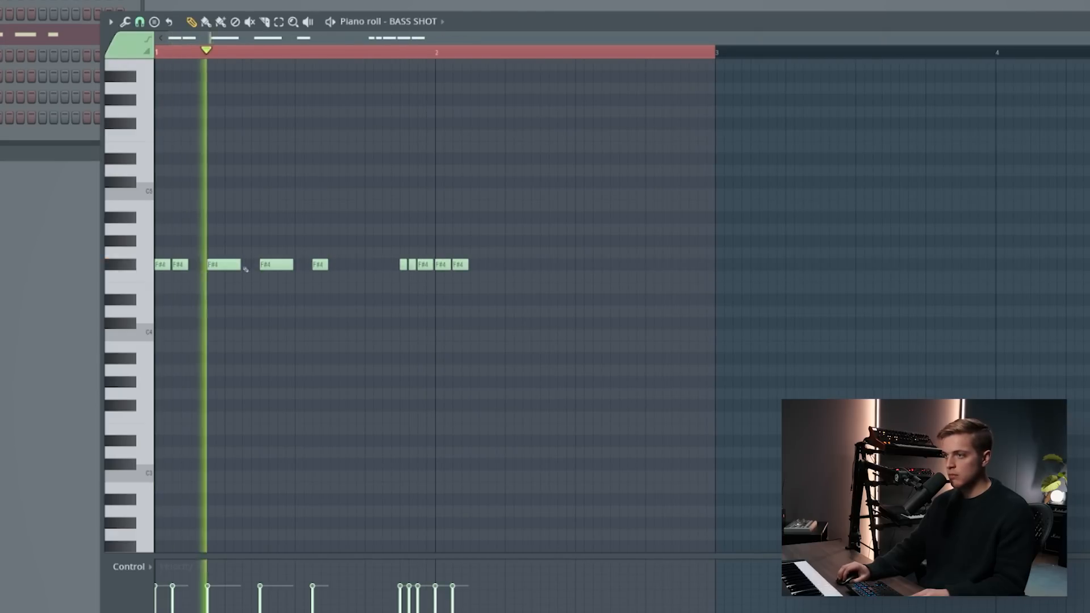
- Continue bar 2 with F#4 notes on steps 4, 7 and 10, audition it and set the note snap to Cell
{"action": "left_click", "coordinate": [491, 265]}
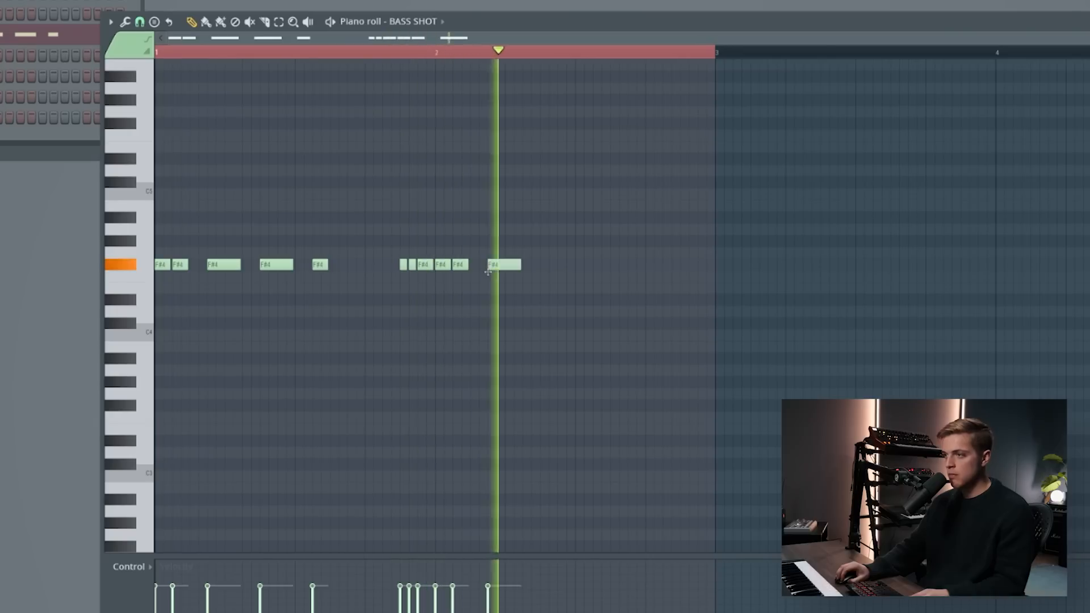
{"action": "key", "text": "space"}
{"action": "left_click", "coordinate": [536, 262]}
{"action": "left_click", "coordinate": [590, 265]}
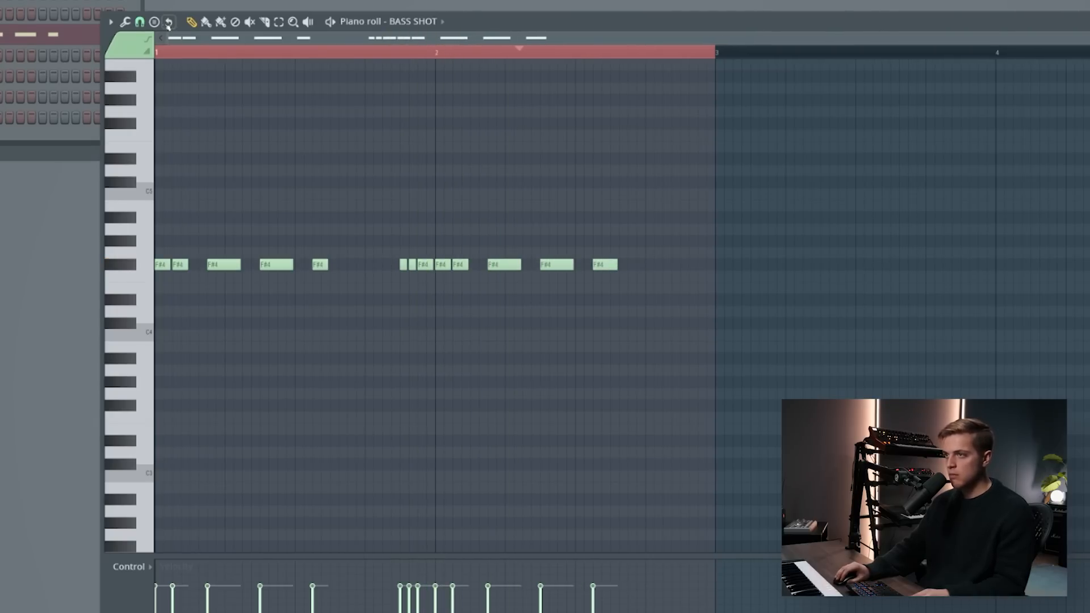
{"action": "key", "text": "space"}
{"action": "left_click", "coordinate": [141, 23]}
{"action": "left_click", "coordinate": [150, 68]}
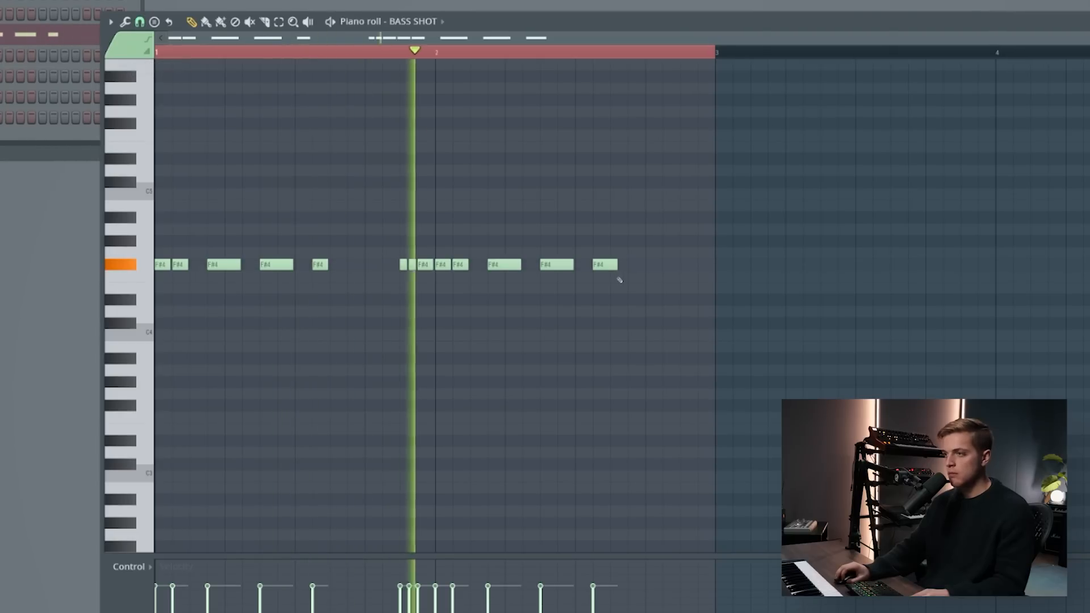
{"action": "left_click", "coordinate": [635, 266]}
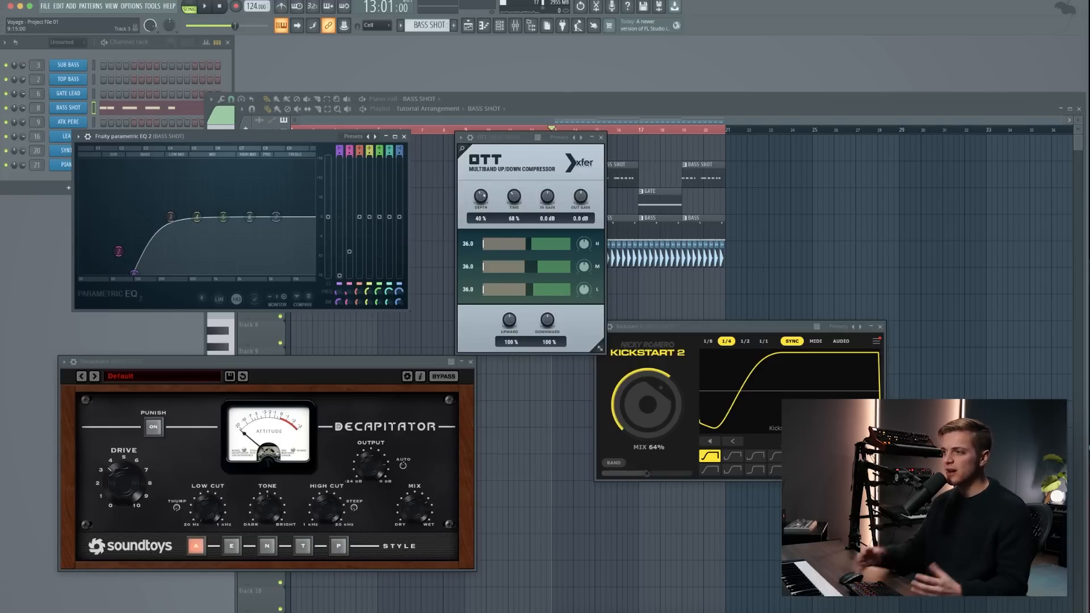
- Examine the Decapitator drive and the Kickstart 2 sidechain in the BASS SHOT effects chain
{"action": "left_click", "coordinate": [116, 489]}
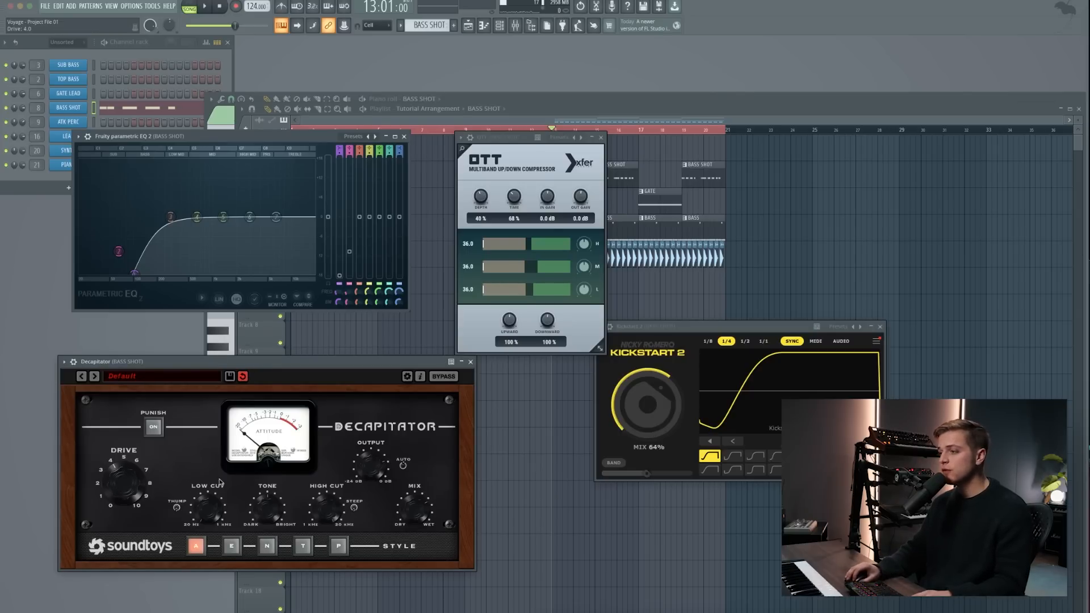
{"action": "left_click", "coordinate": [668, 327]}
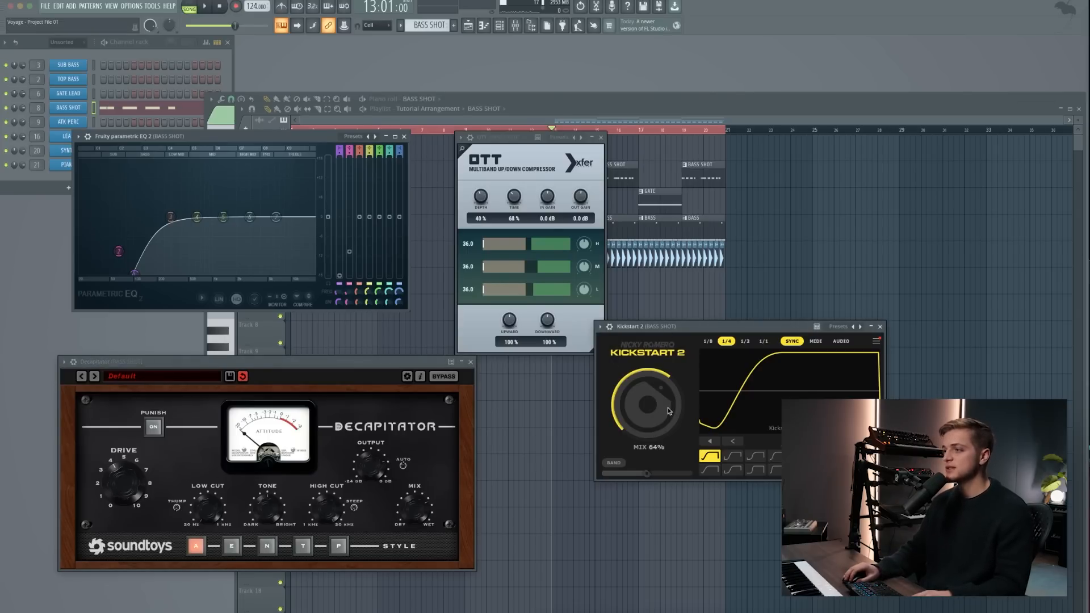
- Close the OTT, Decapitator and Kickstart 2 windows and play the arrangement from bar 13
{"action": "left_click", "coordinate": [746, 238]}
{"action": "left_click", "coordinate": [601, 138]}
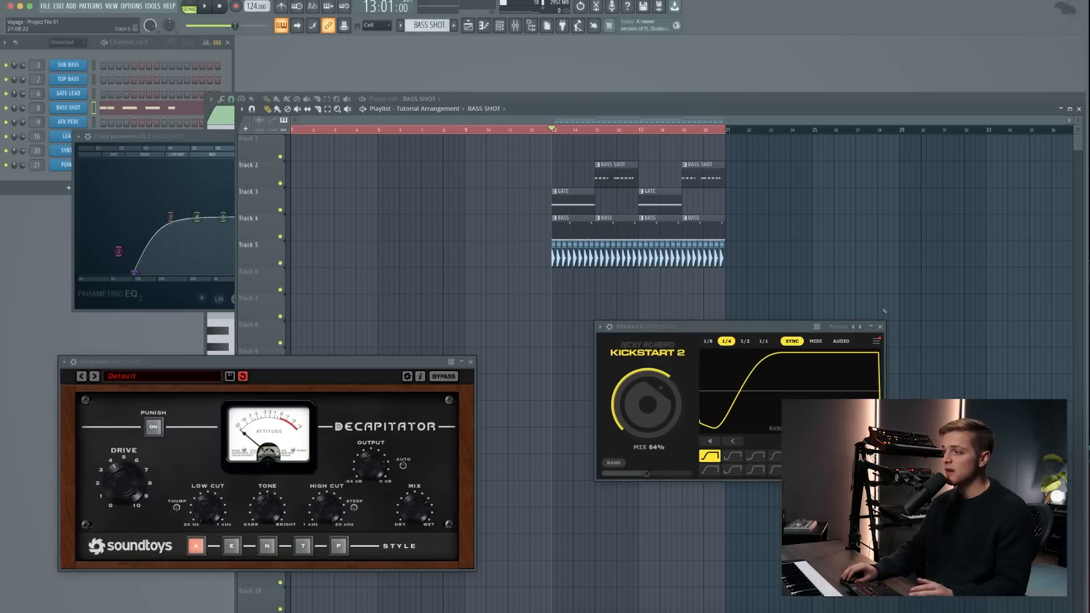
{"action": "left_click", "coordinate": [872, 326]}
{"action": "left_click", "coordinate": [470, 361]}
{"action": "key", "text": "space"}
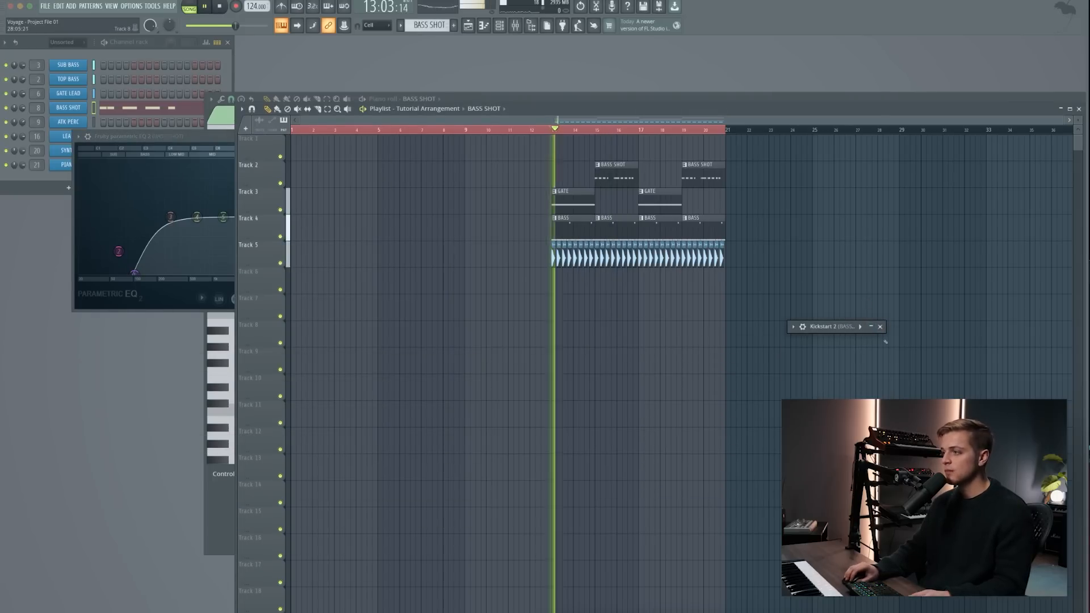
{"action": "left_click", "coordinate": [880, 326]}
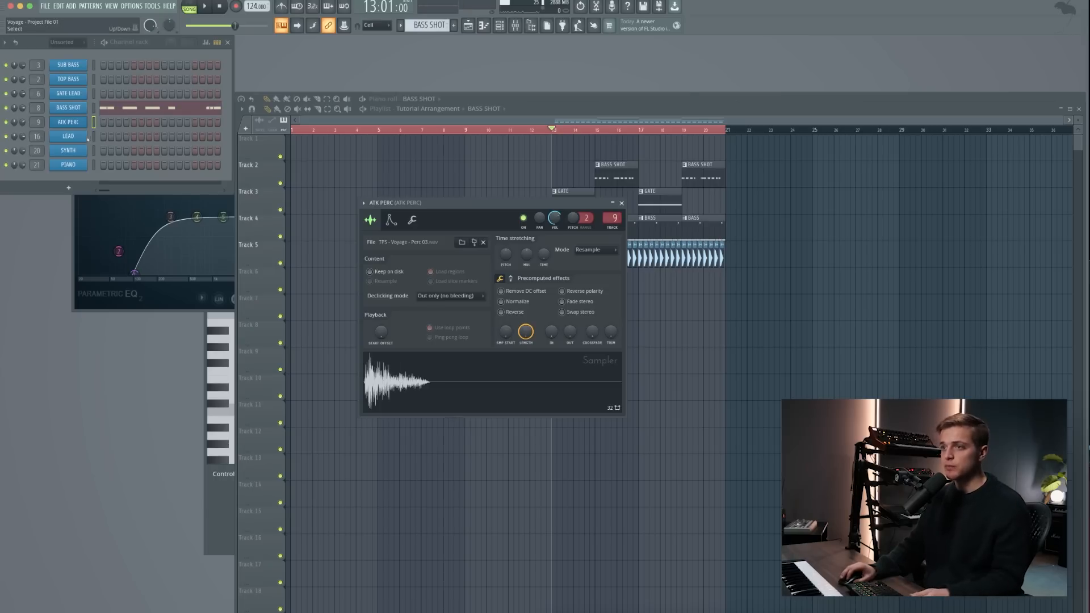
- Paste the BASS SHOT rhythm into the ATK PERC channel of the same pattern and transpose the pasted notes up
{"action": "key", "text": "super+v"}
{"action": "left_click", "coordinate": [119, 122]}
{"action": "key", "text": "super+a"}
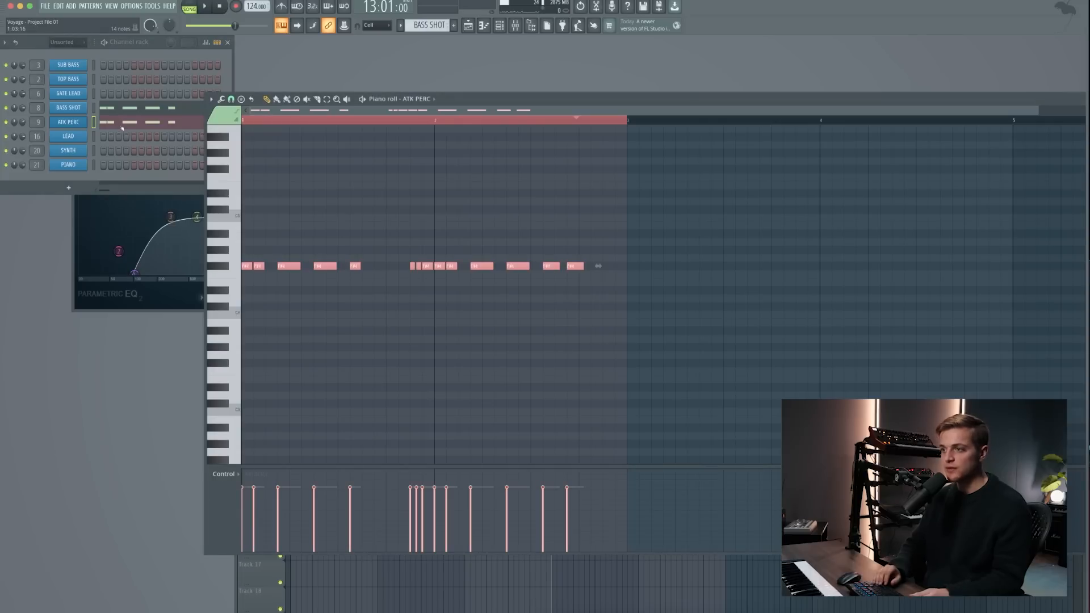
{"action": "key", "text": "shift+Up"}
{"action": "key", "text": "shift+Up"}
{"action": "key", "text": "shift+Up"}
{"action": "key", "text": "shift+Up"}
{"action": "key", "text": "shift+Up"}
{"action": "key", "text": "shift+Up"}
{"action": "left_click", "coordinate": [500, 574]}
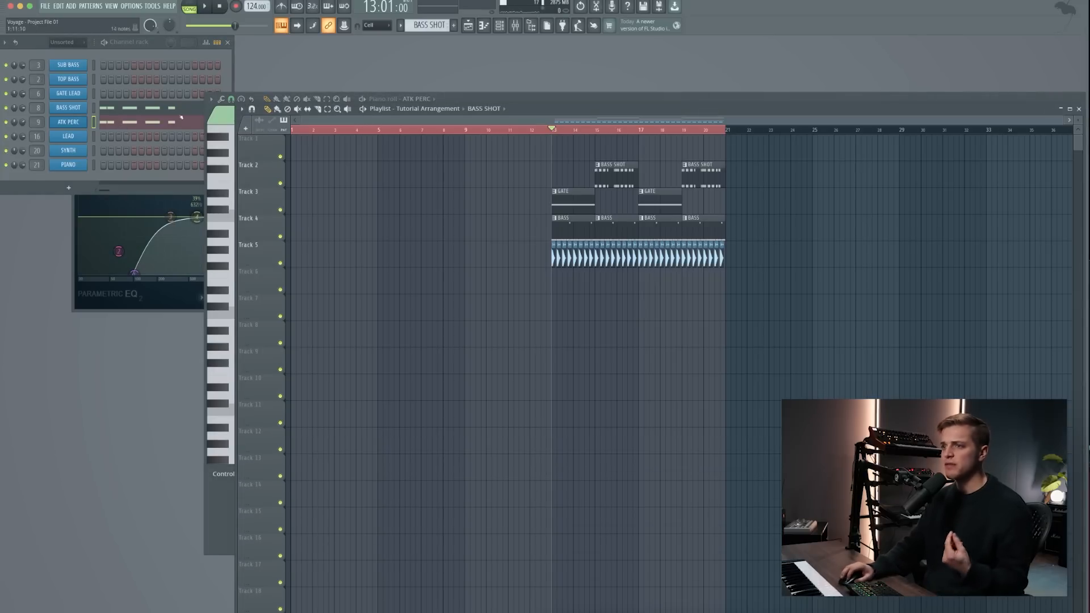
- Switch to pattern mode and play the BASS SHOT pattern with its ATK PERC layer
{"action": "left_click", "coordinate": [195, 6]}
{"action": "left_click", "coordinate": [173, 59]}
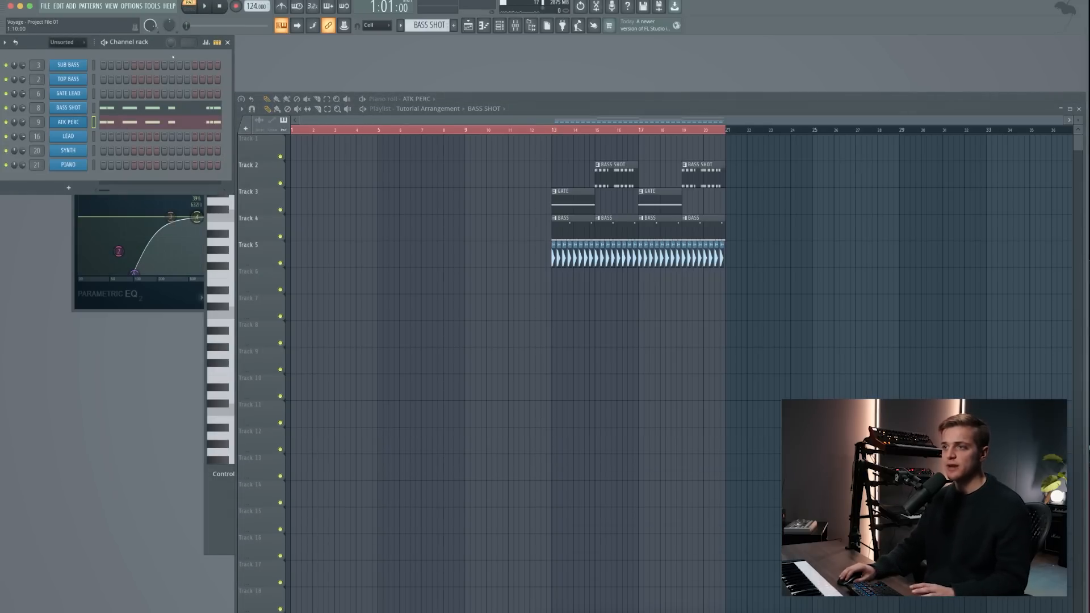
{"action": "key", "text": "space"}
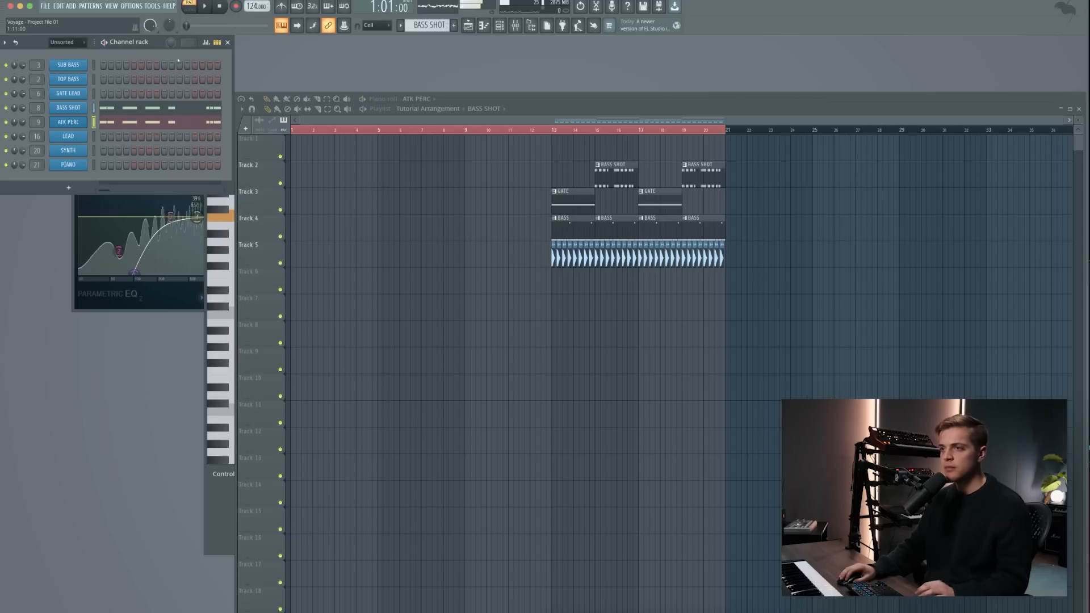
{"action": "key", "text": "space"}
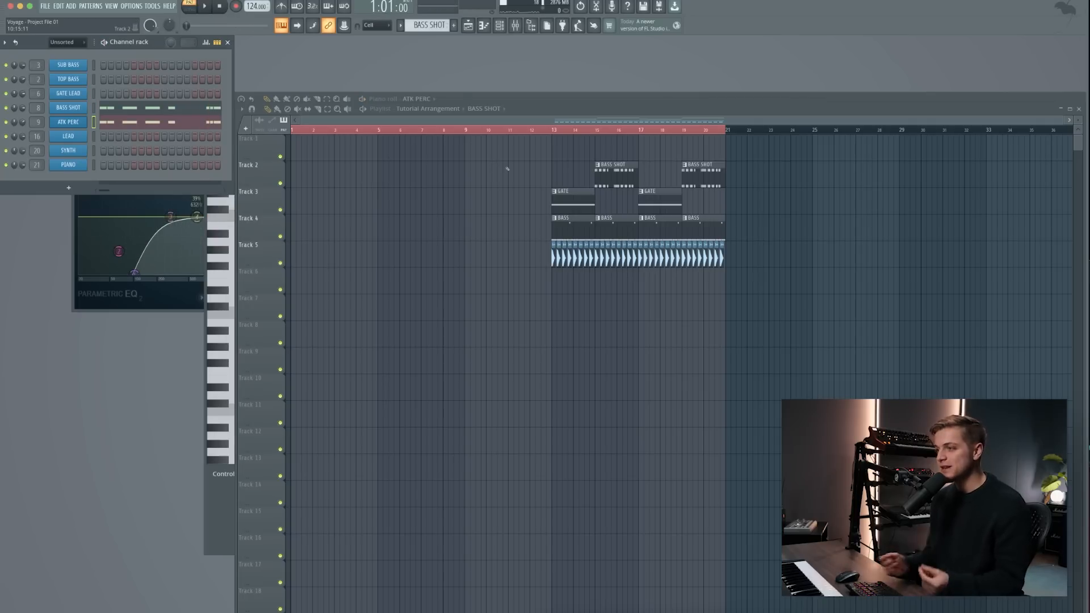
- Move all clips down one track and duplicate the section from bar 13 to 21 three times, up to bar 45
{"action": "left_click_drag", "start_coordinate": [503, 160], "coordinate": [787, 273]}
{"action": "key", "text": "shift+Down"}
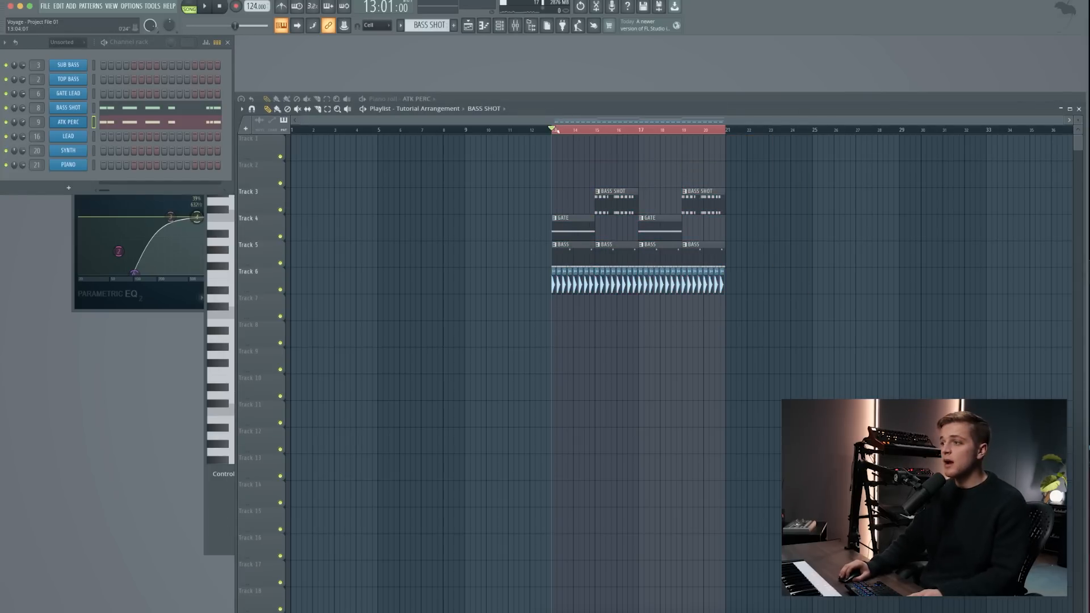
{"action": "left_click_drag", "start_coordinate": [556, 131], "coordinate": [738, 171]}
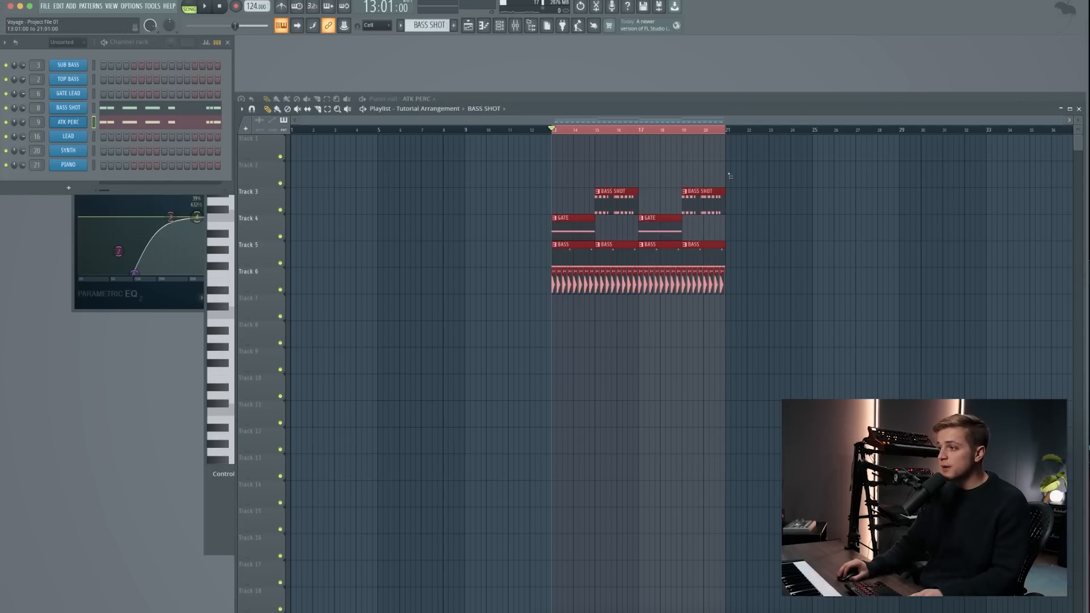
{"action": "key", "text": "ctrl+b"}
{"action": "key", "text": "ctrl+b"}
{"action": "key", "text": "ctrl+b"}
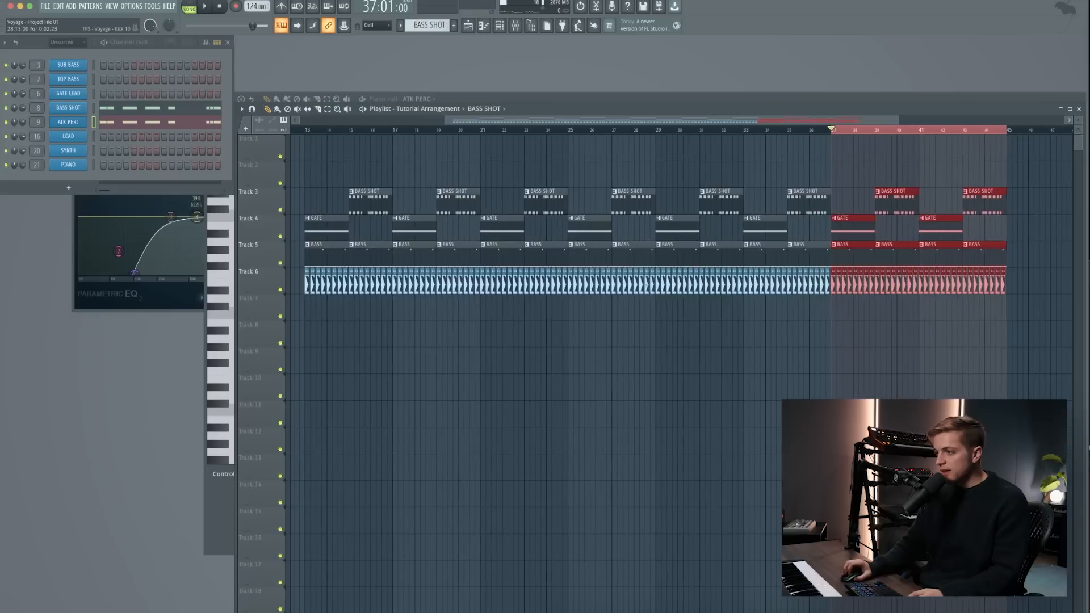
- Delete the last kick clips just before bar 29 on Track 6 to leave a short gap
{"action": "right_click", "coordinate": [653, 291]}
{"action": "left_click", "coordinate": [632, 327]}
{"action": "scroll", "coordinate": [648, 298], "scroll_direction": "up", "scroll_amount": 5}
{"action": "right_click", "coordinate": [652, 290]}
{"action": "right_click", "coordinate": [671, 291]}
{"action": "scroll", "coordinate": [664, 293], "scroll_direction": "down", "scroll_amount": 6}
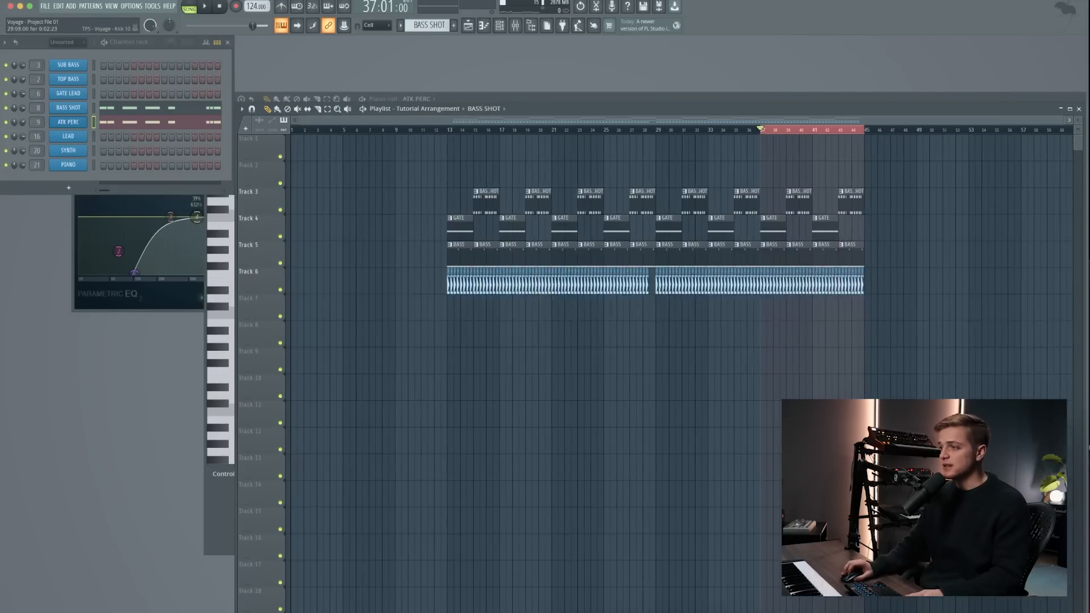
- Replace the BASS clips from bar 29 onward with a unique BASS #2 clip stretched to six bars
{"action": "scroll", "coordinate": [688, 261], "scroll_direction": "up", "scroll_amount": 1}
{"action": "right_click", "coordinate": [694, 256]}
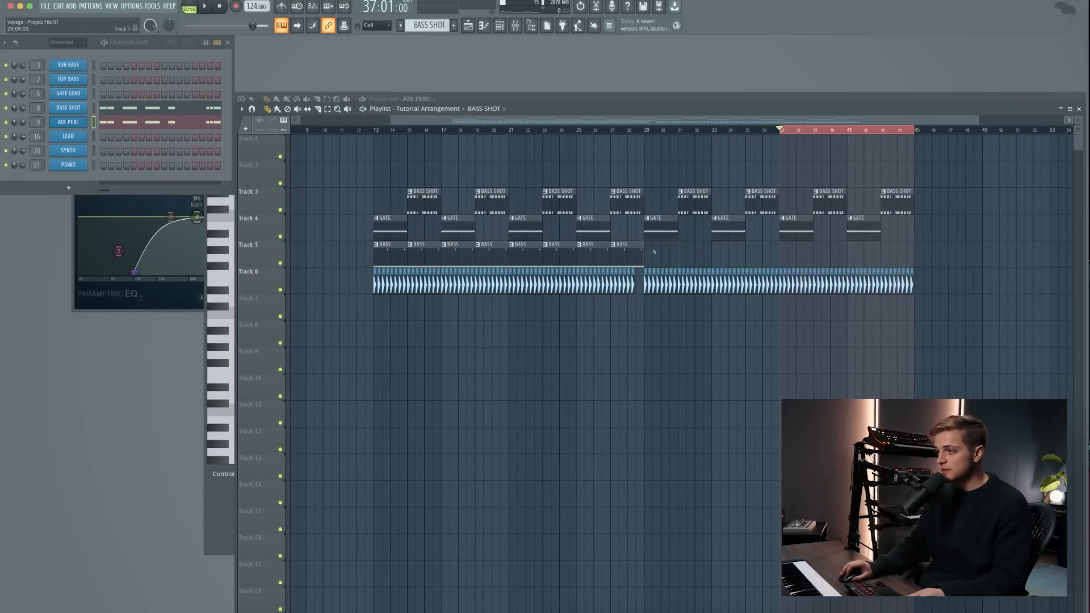
{"action": "left_click", "coordinate": [646, 245]}
{"action": "left_click", "coordinate": [682, 305]}
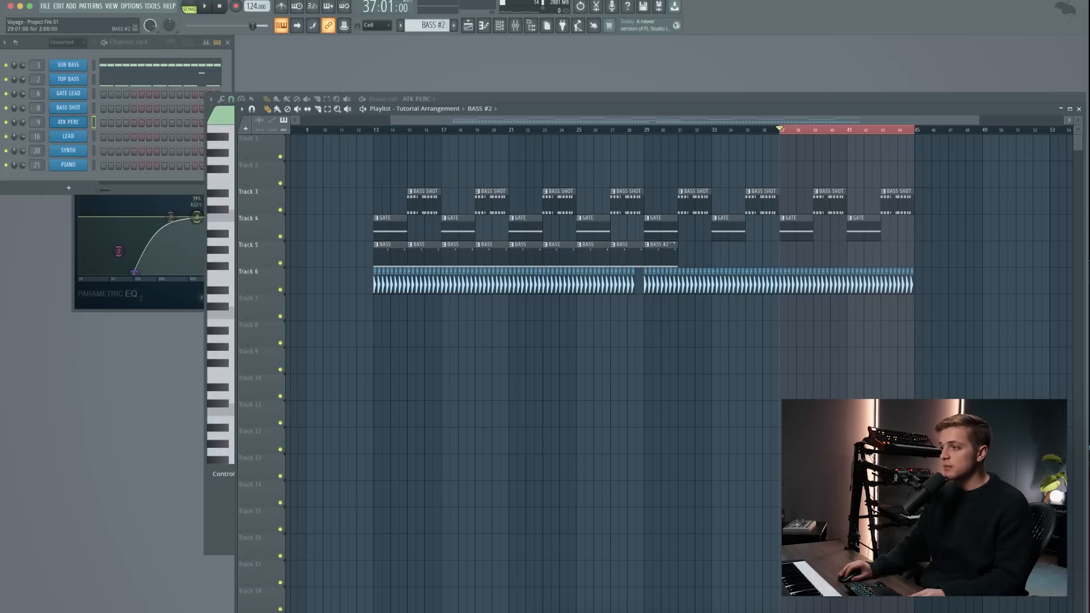
{"action": "left_click_drag", "start_coordinate": [673, 245], "coordinate": [744, 248]}
- Delete all BASS SHOT and GATE clips from bar 29 onward
{"action": "left_click_drag", "start_coordinate": [668, 211], "coordinate": [646, 203], "text": "super"}
{"action": "left_click_drag", "start_coordinate": [632, 161], "coordinate": [890, 241]}
{"action": "key", "text": "Delete"}
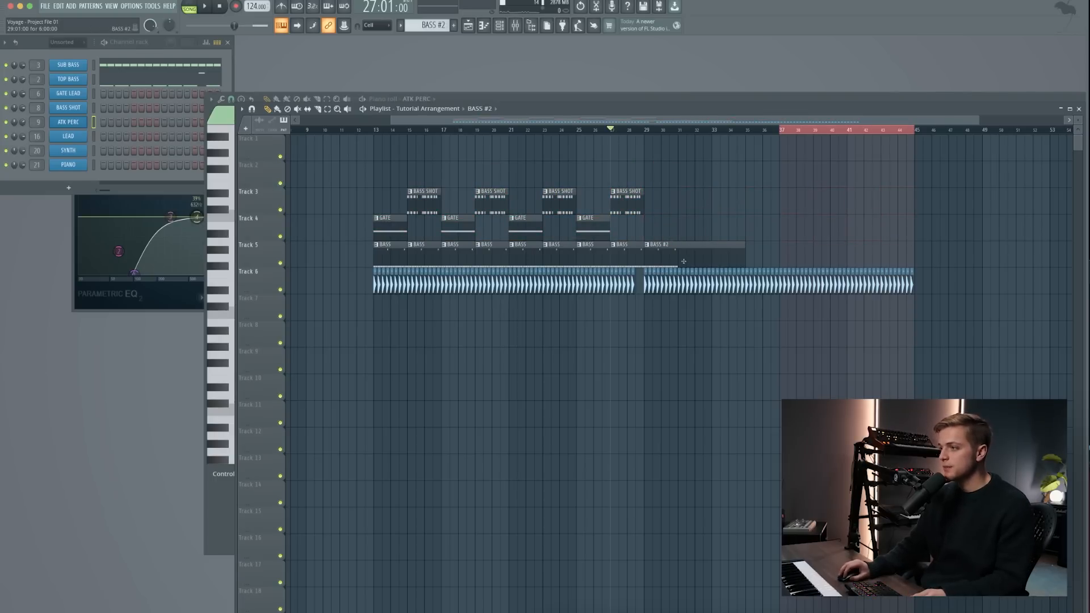
- In the SUB BASS part of BASS #2, set bars 1–2 to D4 and copy the notes into bars 3–4 as E4
{"action": "double_click", "coordinate": [764, 253]}
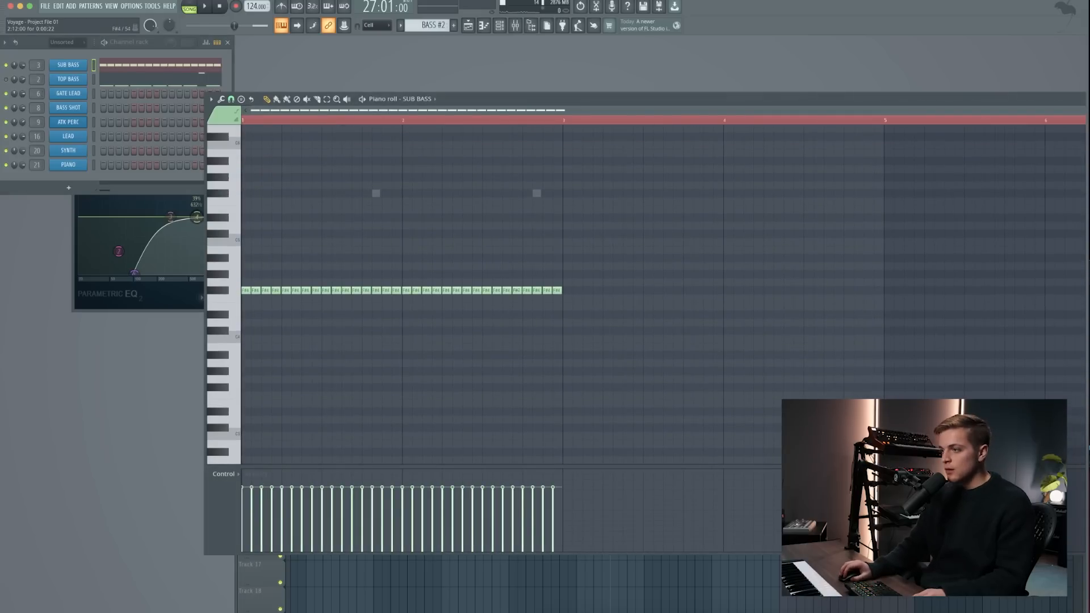
{"action": "key", "text": "ctrl+a"}
{"action": "left_click_drag", "start_coordinate": [506, 290], "coordinate": [502, 322]}
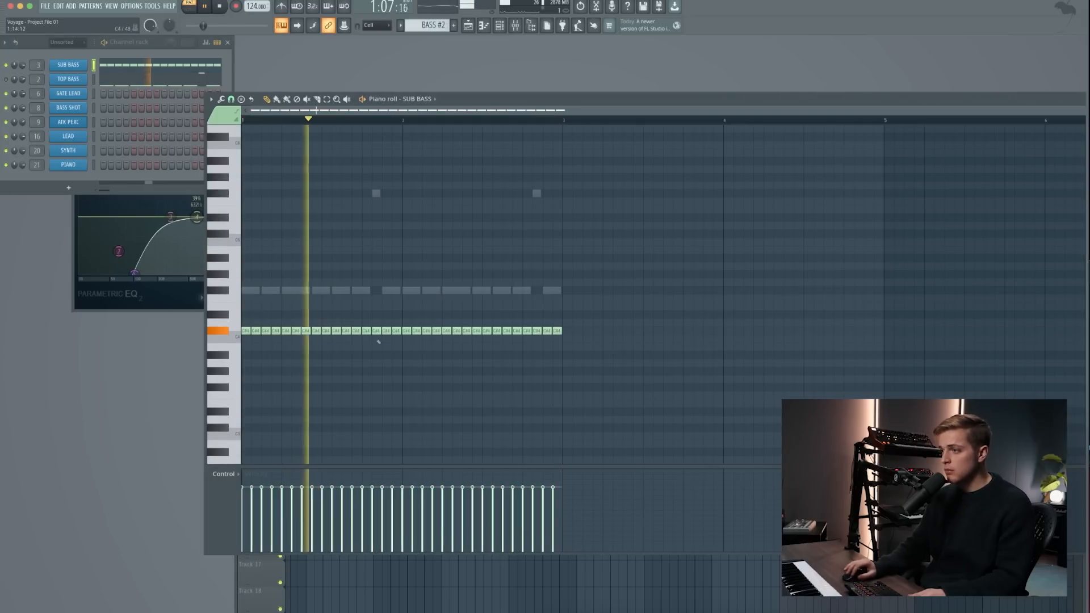
{"action": "key", "text": "ctrl+z"}
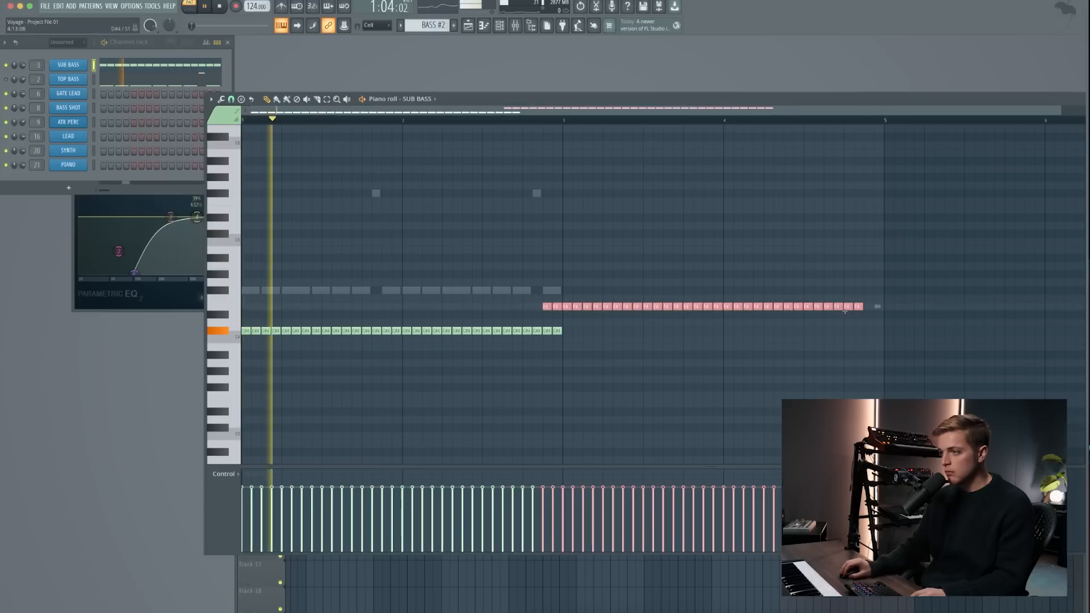
{"action": "left_click_drag", "start_coordinate": [844, 305], "coordinate": [864, 315]}
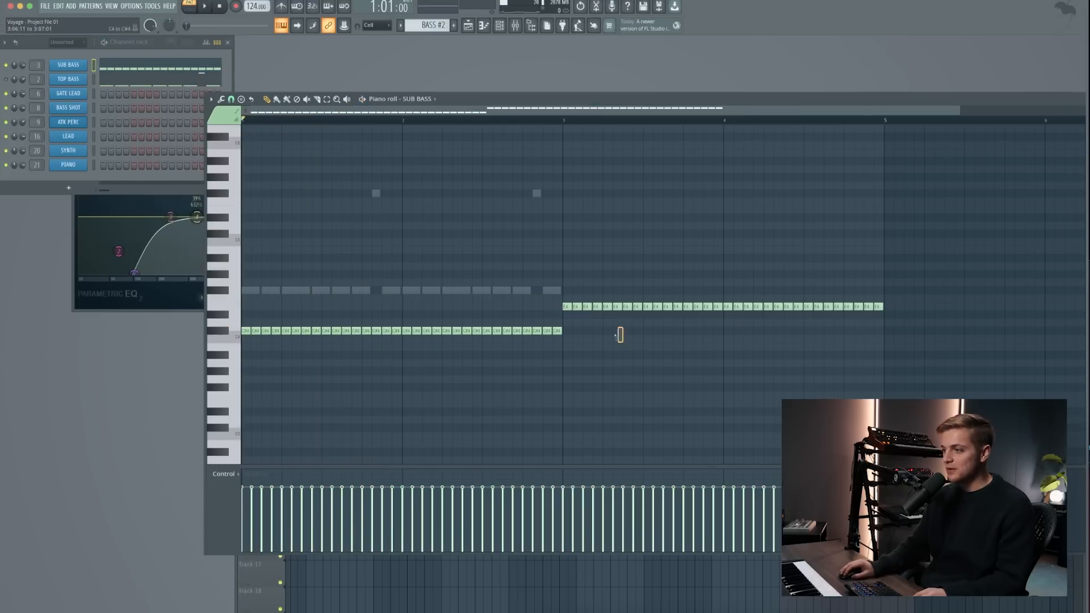
{"action": "left_click_drag", "start_coordinate": [620, 334], "coordinate": [191, 328]}
{"action": "key", "text": "shift+Up"}
- Extend the SUB BASS line by copying its notes across bars 5 to 8 on F#4
{"action": "scroll", "coordinate": [380, 308], "scroll_direction": "down", "scroll_amount": 2}
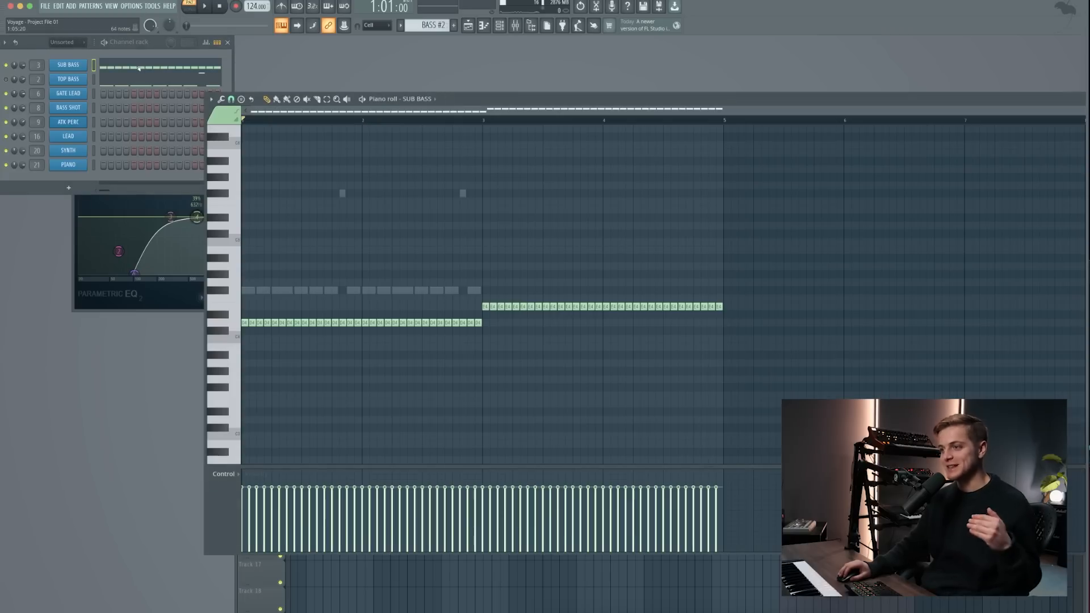
{"action": "left_click_drag", "start_coordinate": [724, 120], "coordinate": [482, 170]}
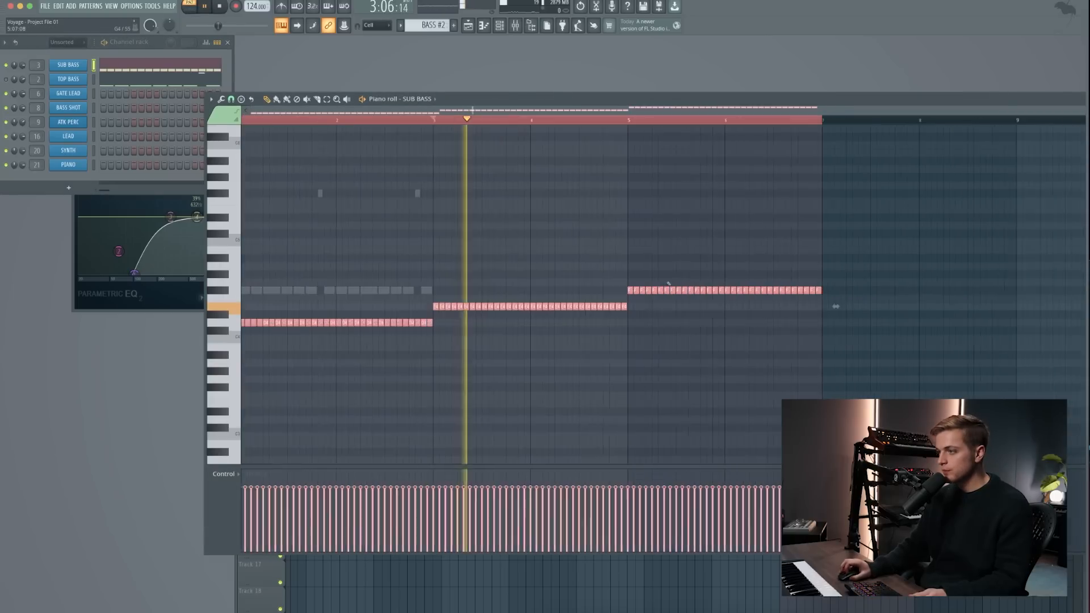
{"action": "left_click", "coordinate": [661, 267], "text": "super"}
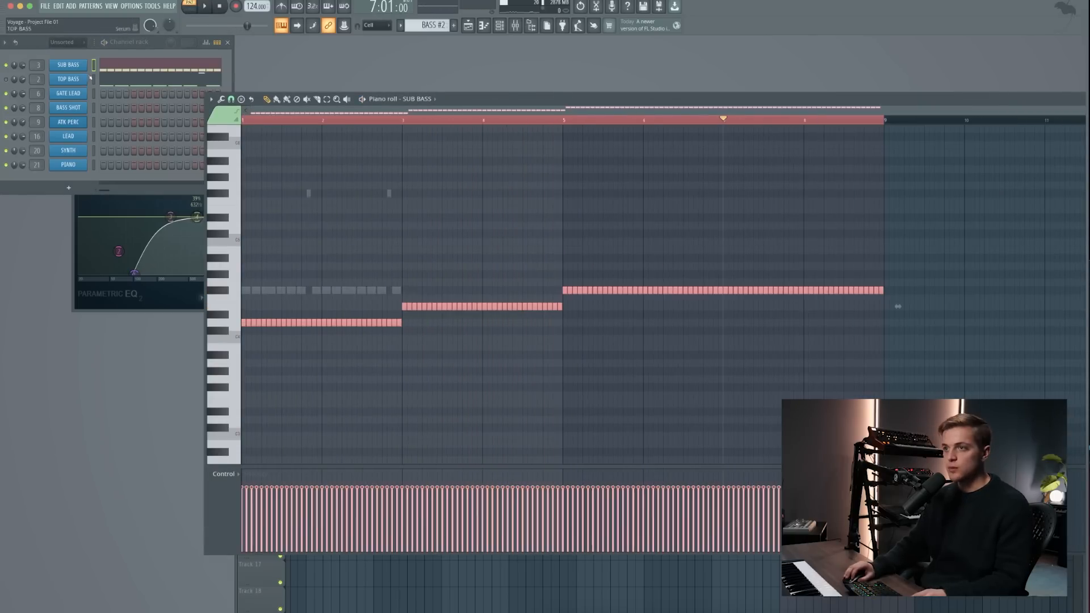
- Apply the same D, E and F# progression to the TOP BASS notes across bars 1 to 8 and play it
{"action": "left_click", "coordinate": [141, 79]}
{"action": "key", "text": "ctrl+a"}
{"action": "key", "text": "Down"}
{"action": "key", "text": "Down"}
{"action": "key", "text": "Down"}
{"action": "key", "text": "Down"}
{"action": "left_click_drag", "start_coordinate": [404, 121], "coordinate": [244, 120]}
- Return to the playlist and place a second BASS #2 clip at bar 37 on Track 5
{"action": "left_click", "coordinate": [467, 25]}
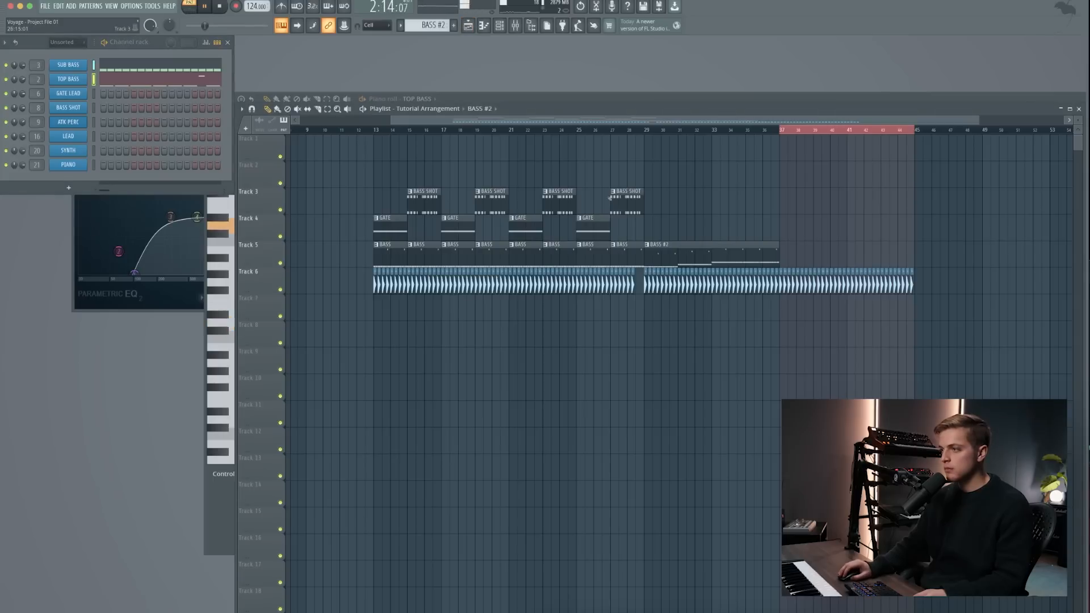
{"action": "left_click", "coordinate": [790, 252]}
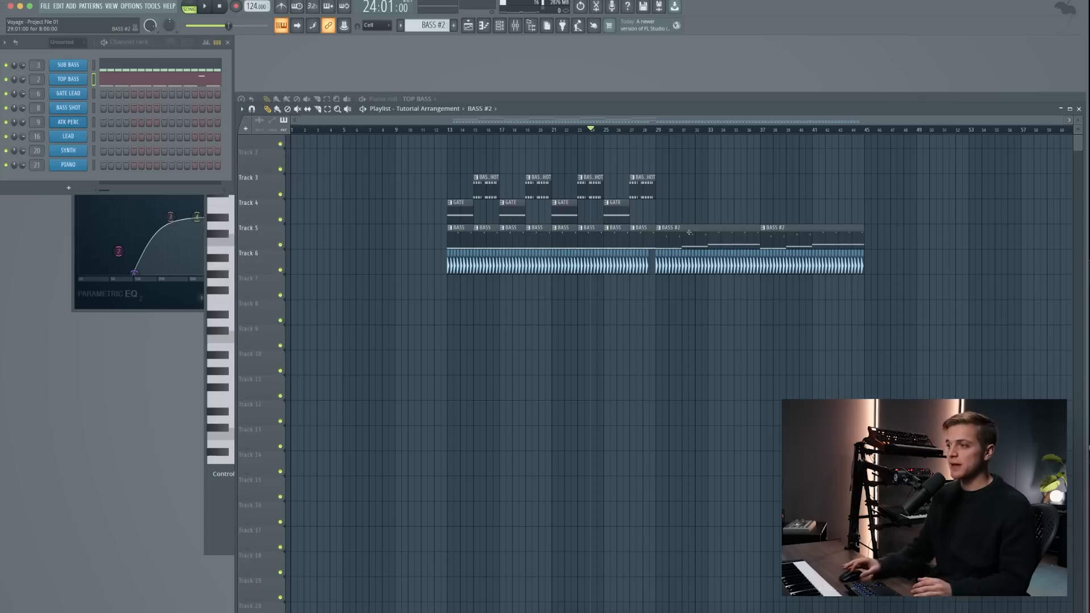
- Play the arrangement from bar 13 and then from about bar 27
{"action": "left_click", "coordinate": [448, 130]}
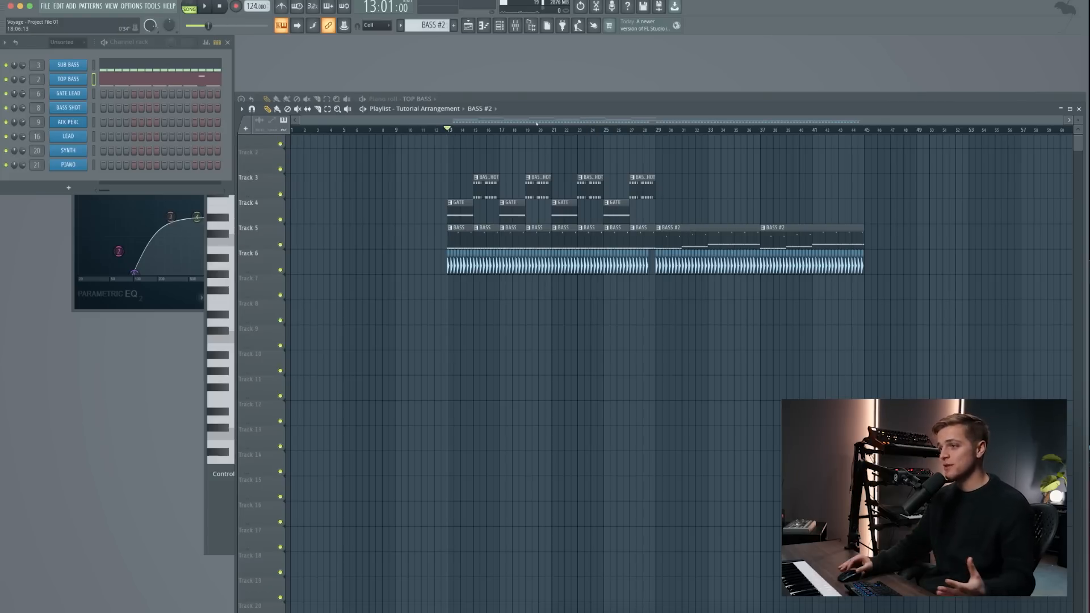
{"action": "left_click_drag", "start_coordinate": [447, 185], "coordinate": [913, 324]}
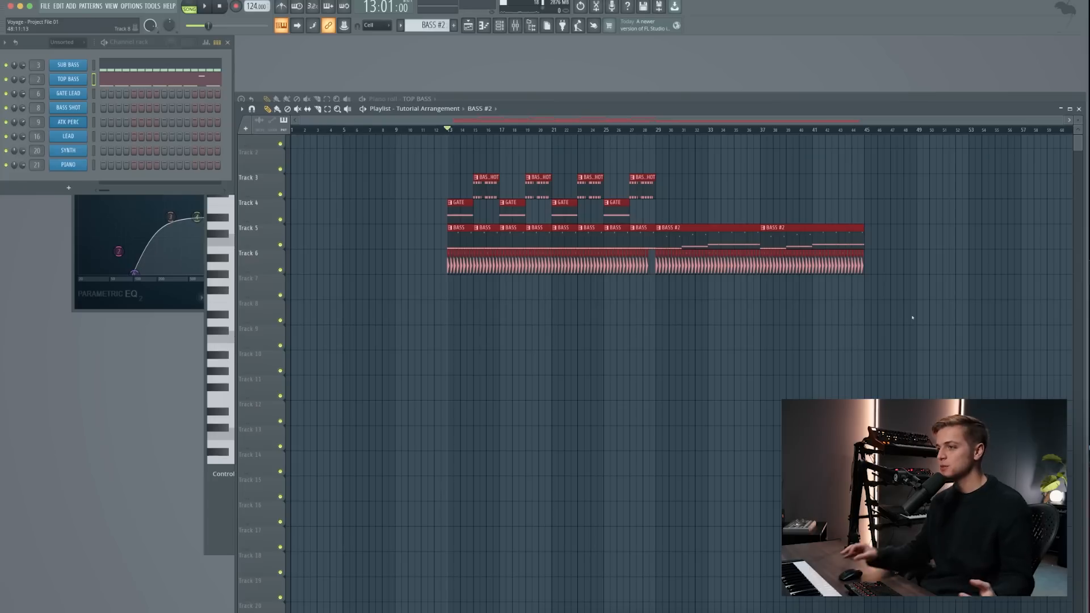
{"action": "left_click", "coordinate": [514, 299], "text": "super"}
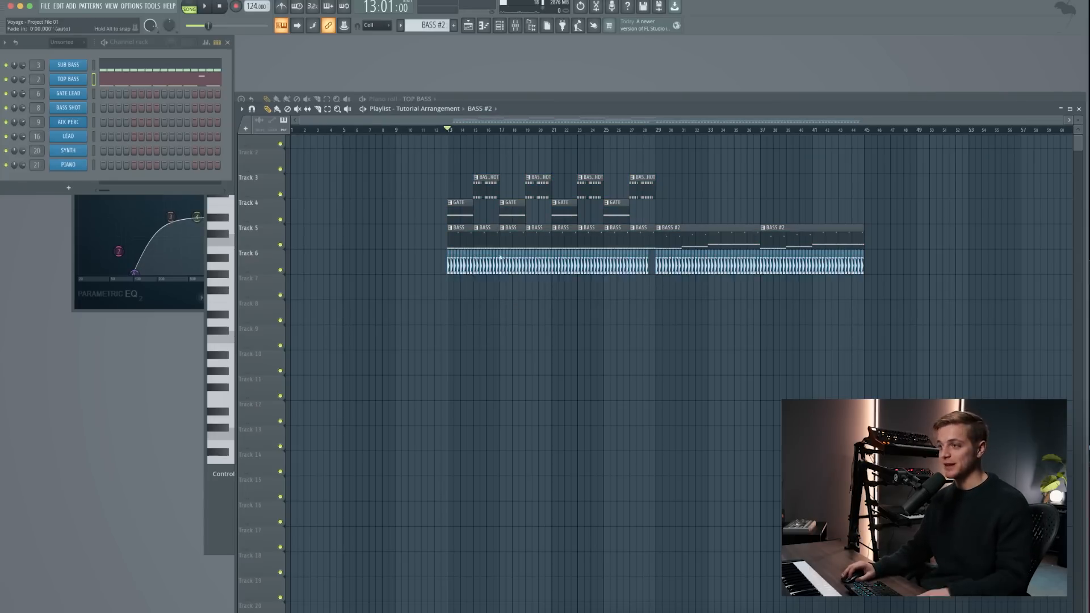
{"action": "scroll", "coordinate": [460, 227], "scroll_direction": "up", "scroll_amount": 6}
{"action": "key", "text": "space"}
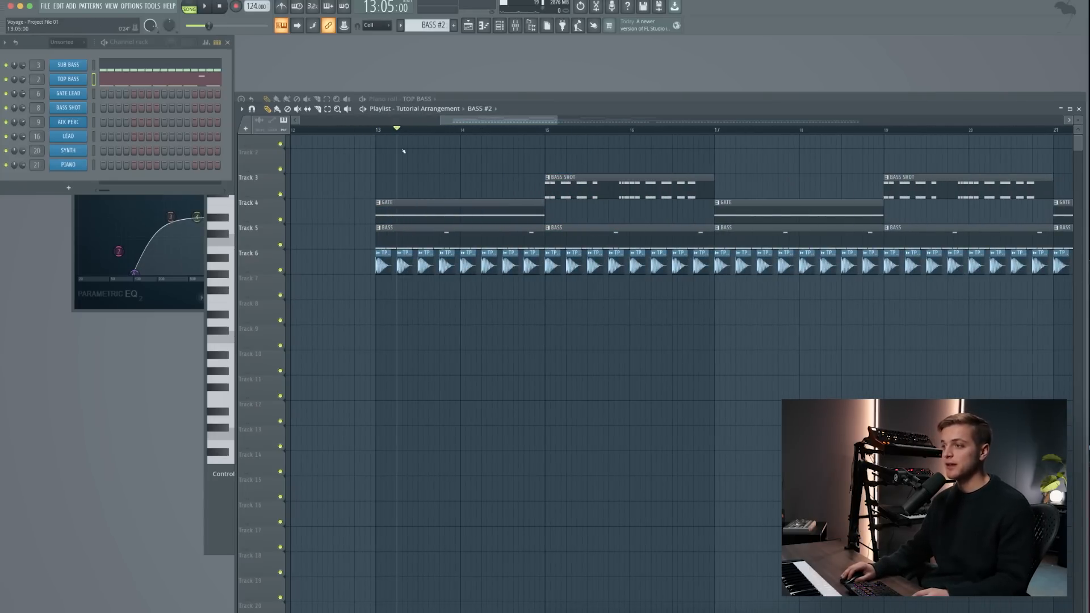
{"action": "scroll", "coordinate": [402, 148], "scroll_direction": "down", "scroll_amount": 6}
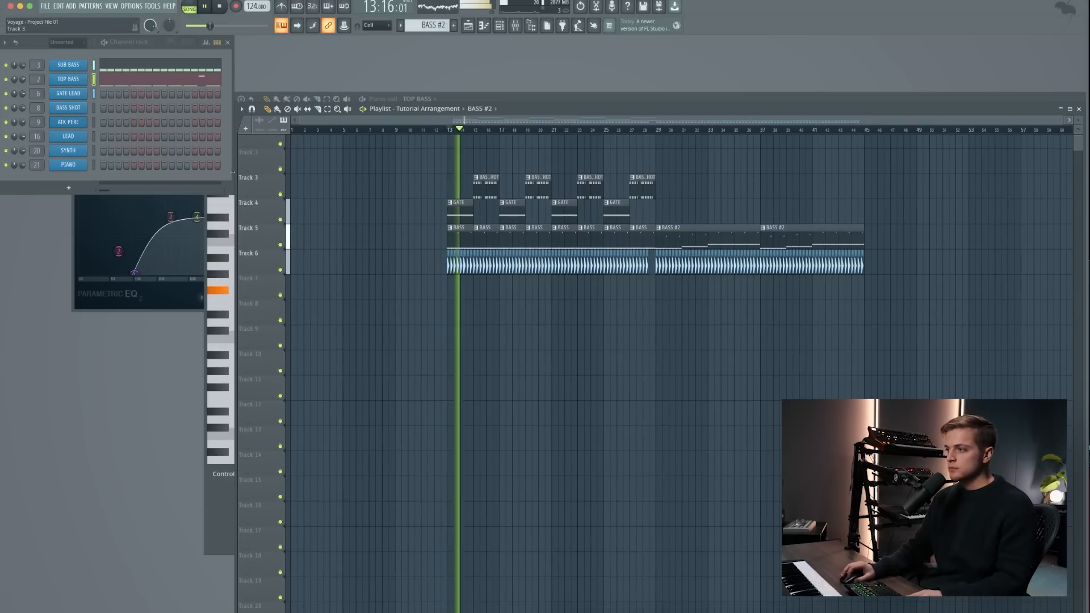
{"action": "left_click", "coordinate": [638, 130]}
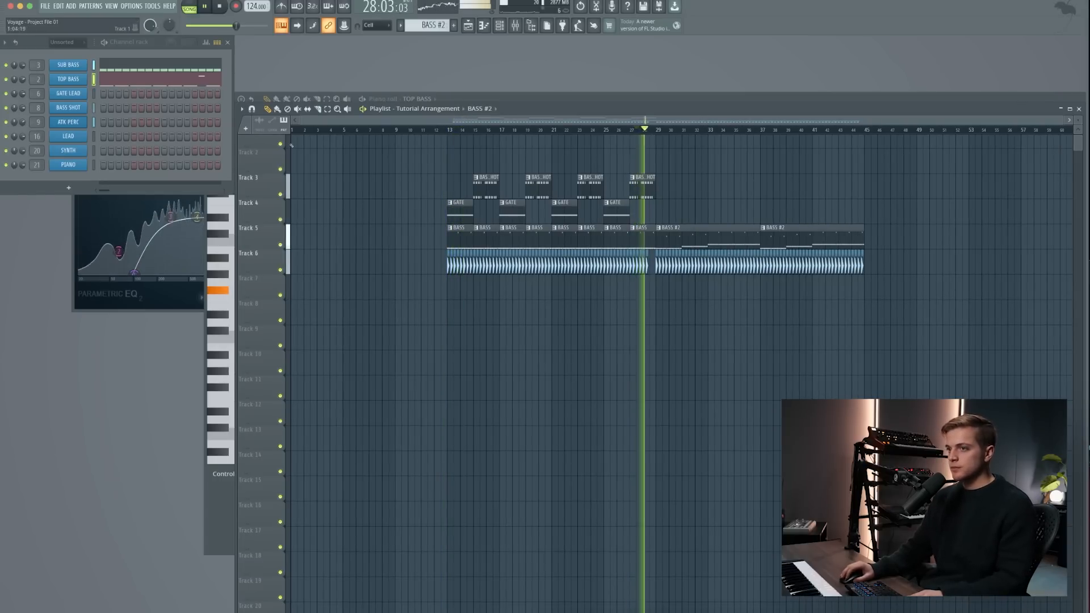
{"action": "key", "text": "space"}
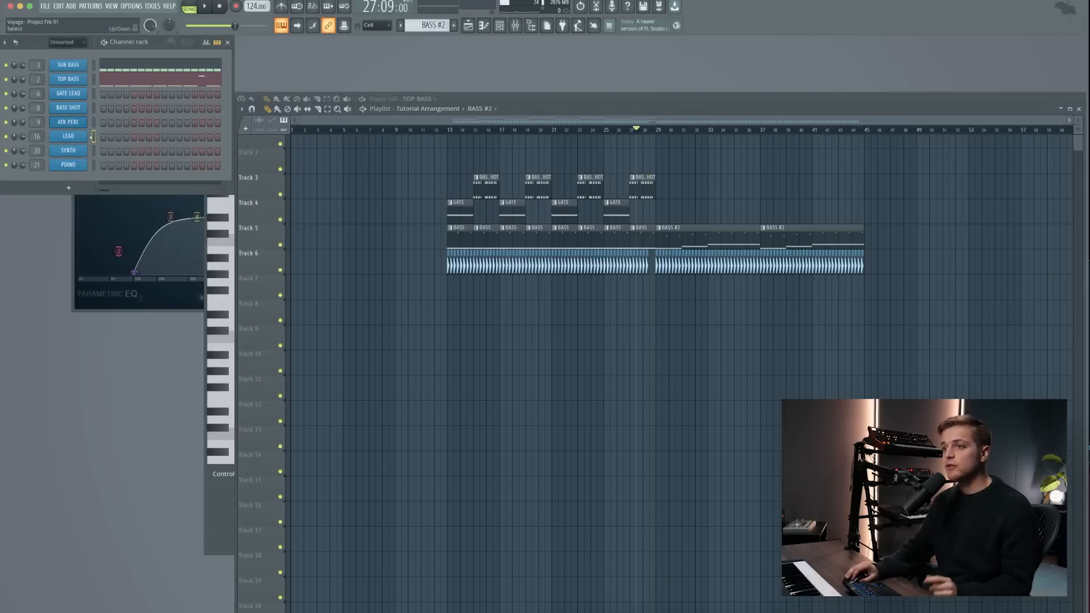
- Open the LEAD channel's Diva synth, examine the LD – Samsara patch and close its window
{"action": "left_click", "coordinate": [83, 133]}
{"action": "left_click_drag", "start_coordinate": [385, 195], "coordinate": [391, 181]}
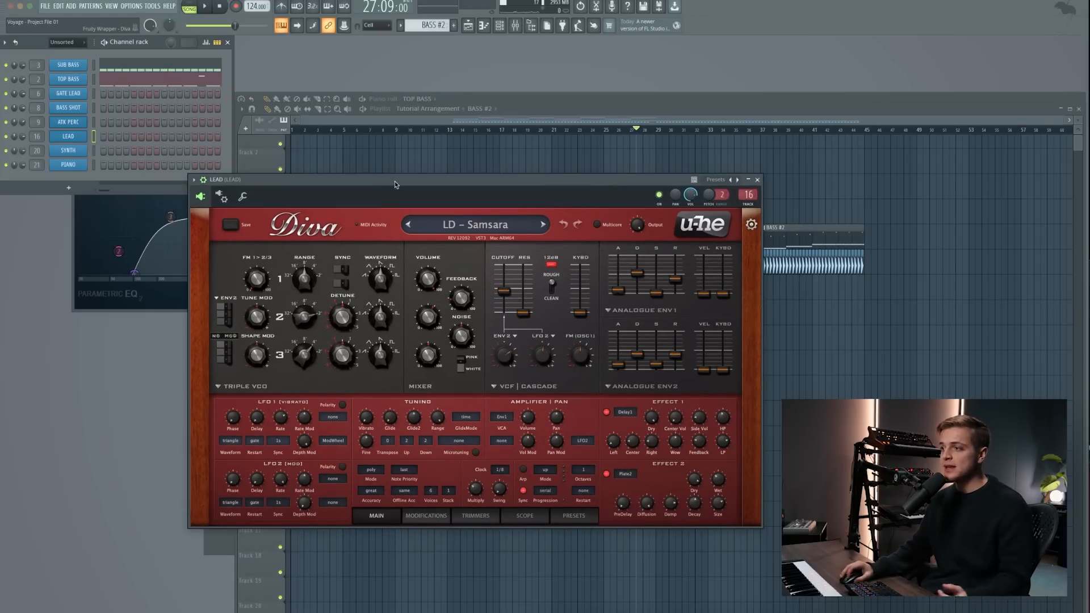
{"action": "left_click", "coordinate": [756, 179]}
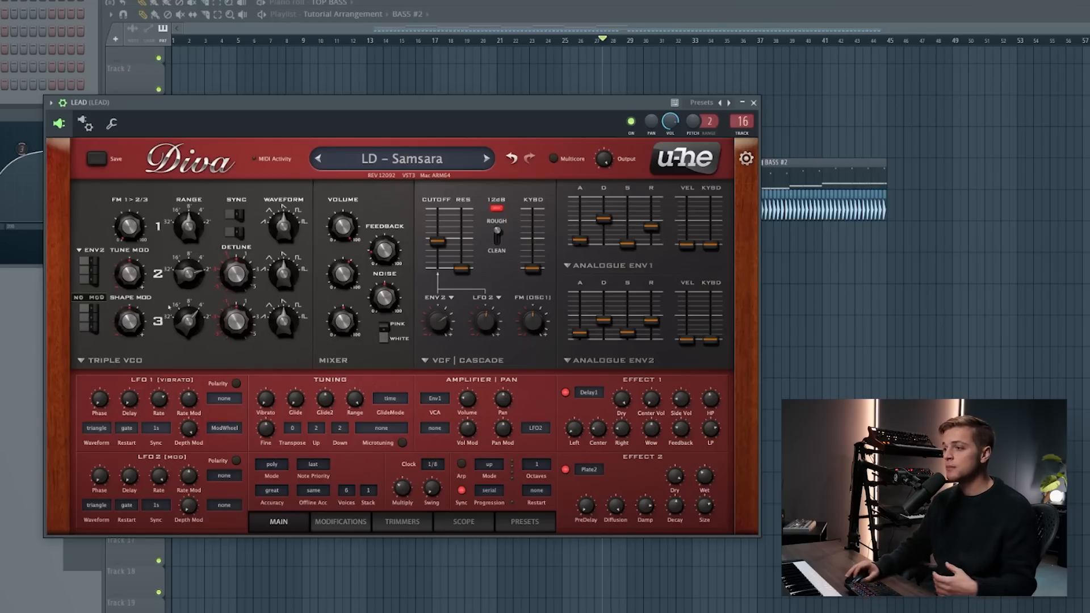
{"action": "mouse_move", "coordinate": [389, 303]}
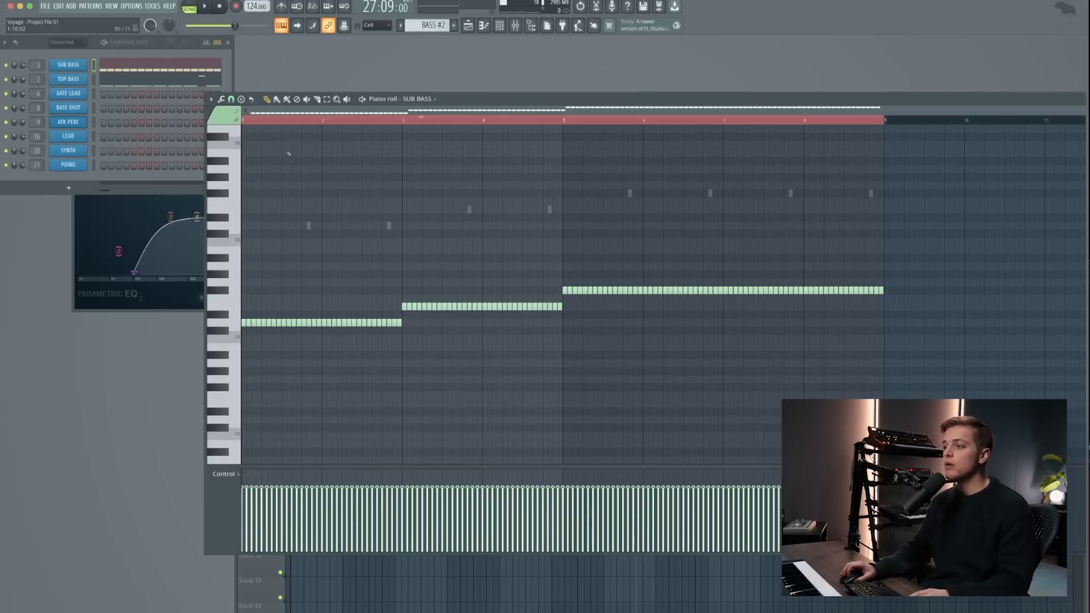
- Check the SUB BASS notes of BASS #2, then place an A#5 note at the start of bar 1 for LEAD
{"action": "scroll", "coordinate": [306, 168], "scroll_direction": "up", "scroll_amount": 3}
{"action": "scroll", "coordinate": [397, 198], "scroll_direction": "down", "scroll_amount": 2}
{"action": "left_click_drag", "start_coordinate": [917, 263], "coordinate": [246, 386]}
{"action": "left_click", "coordinate": [308, 358], "text": "super"}
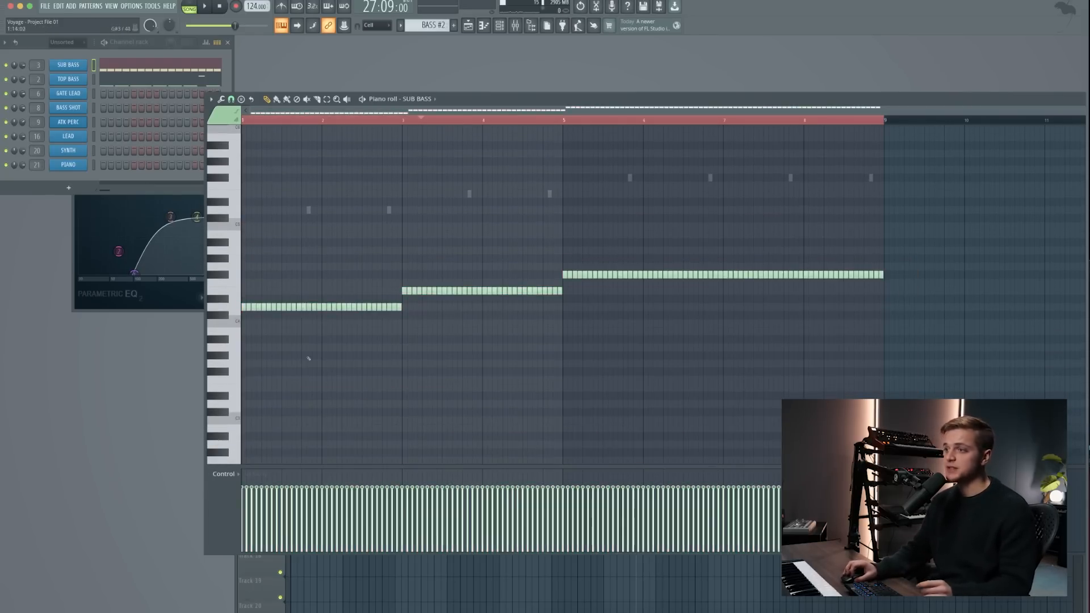
{"action": "scroll", "coordinate": [308, 358], "scroll_direction": "up", "scroll_amount": 3}
{"action": "left_click", "coordinate": [94, 136]}
{"action": "left_click", "coordinate": [244, 193]}
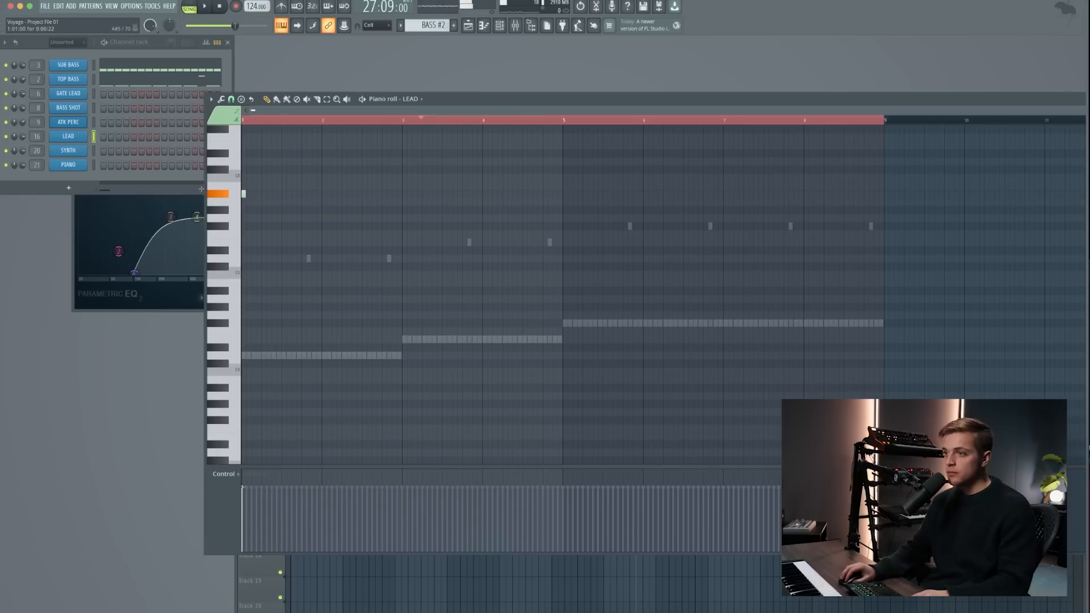
- Replace the opening A#5 with a LEAD motif of F#5, C#5, G#5 and A5, spaced an eighth note apart in bar 1
{"action": "scroll", "coordinate": [241, 193], "scroll_direction": "up", "scroll_amount": 5}
{"action": "key", "text": "l"}
{"action": "scroll", "coordinate": [242, 193], "scroll_direction": "up", "scroll_amount": 2}
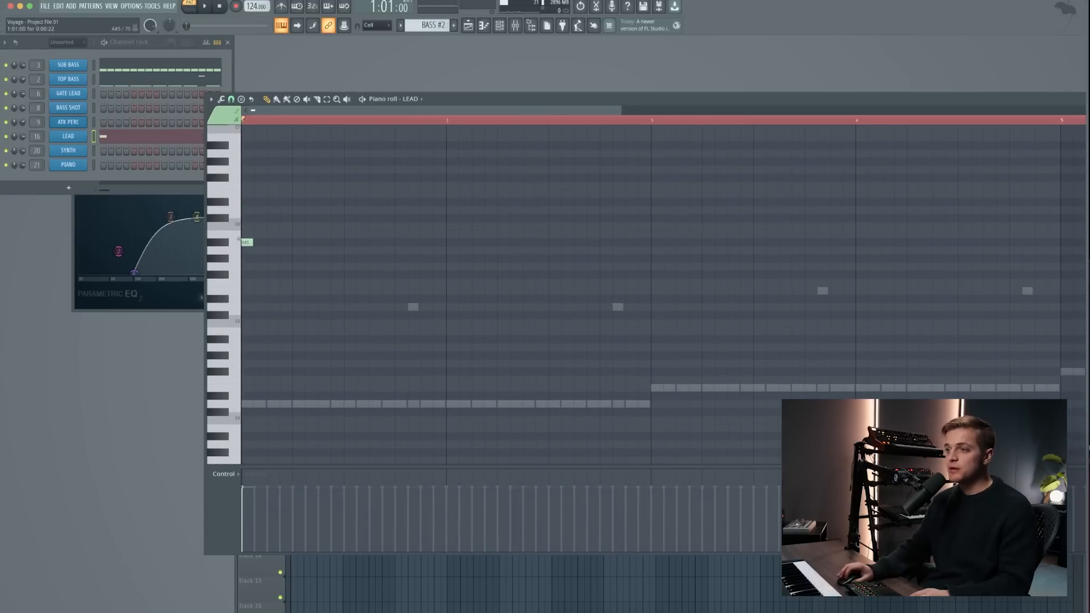
{"action": "left_click_drag", "start_coordinate": [252, 243], "coordinate": [266, 247]}
{"action": "right_click", "coordinate": [251, 243]}
{"action": "left_click", "coordinate": [270, 323]}
{"action": "key", "text": "space"}
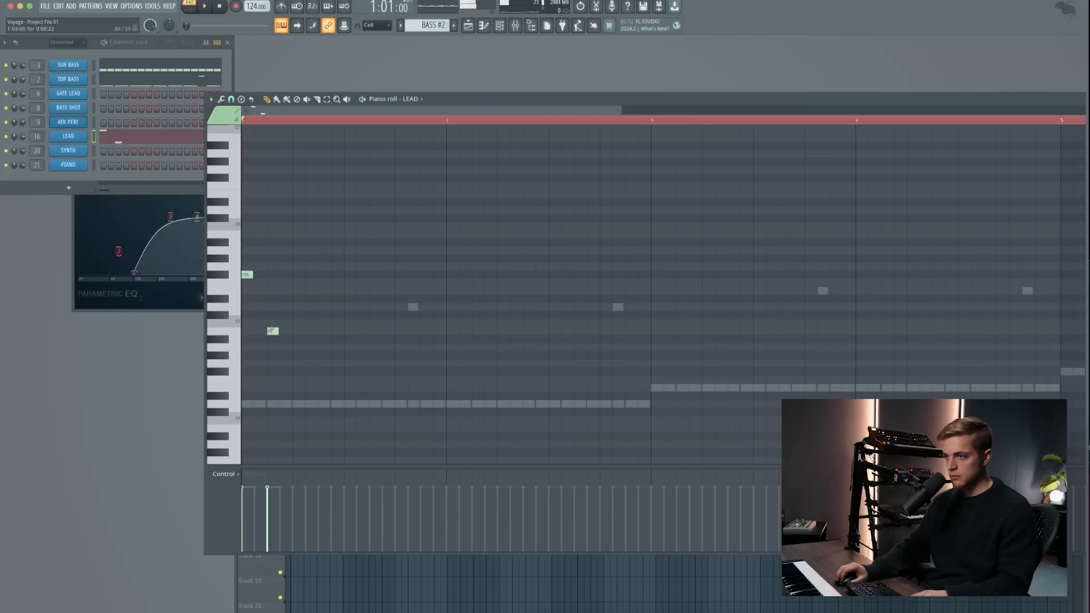
{"action": "left_click", "coordinate": [270, 316]}
{"action": "key", "text": "space"}
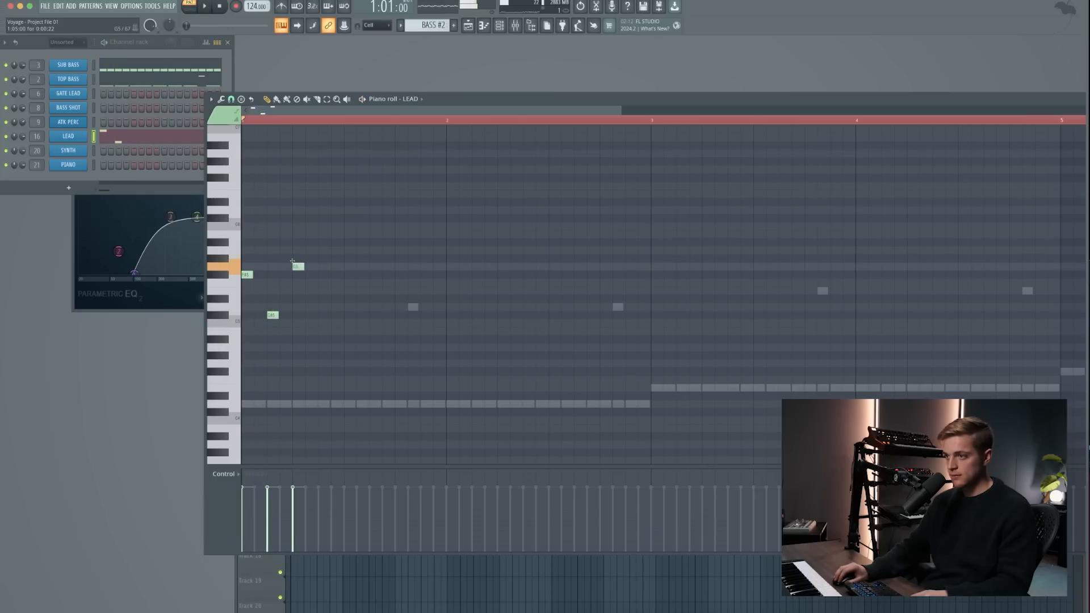
{"action": "key", "text": "space"}
{"action": "key", "text": "space"}
- Duplicate the four-note LEAD motif until it fills bars 1 to 8, play it and clear the note selection
{"action": "key", "text": "ctrl+b"}
{"action": "key", "text": "ctrl+a"}
{"action": "left_click_drag", "start_coordinate": [446, 120], "coordinate": [244, 120]}
{"action": "key", "text": "ctrl+b"}
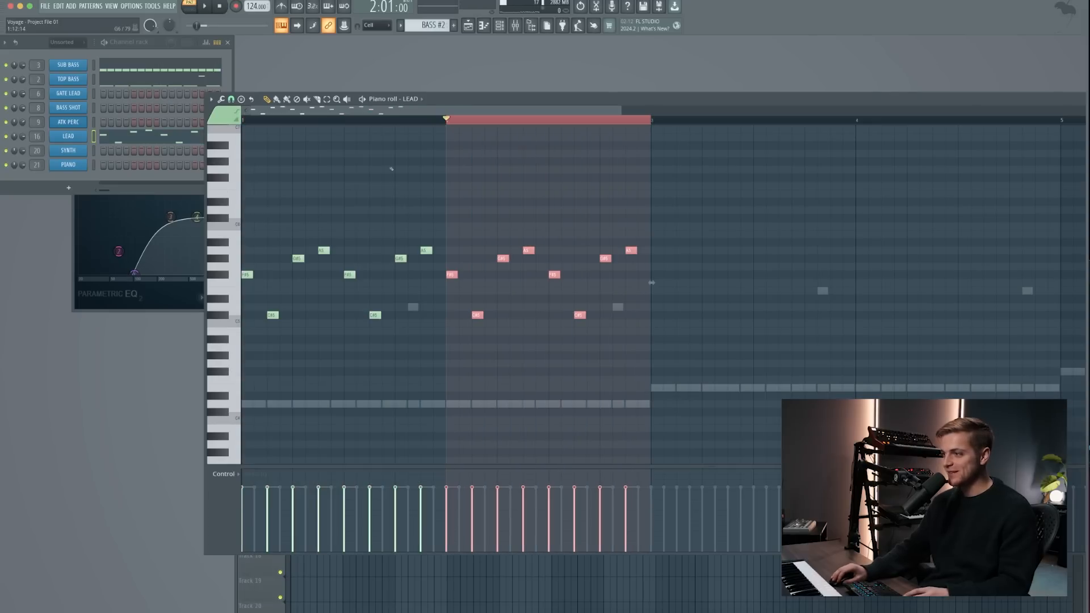
{"action": "key", "text": "ctrl+a"}
{"action": "scroll", "coordinate": [655, 121], "scroll_direction": "down", "scroll_amount": 3}
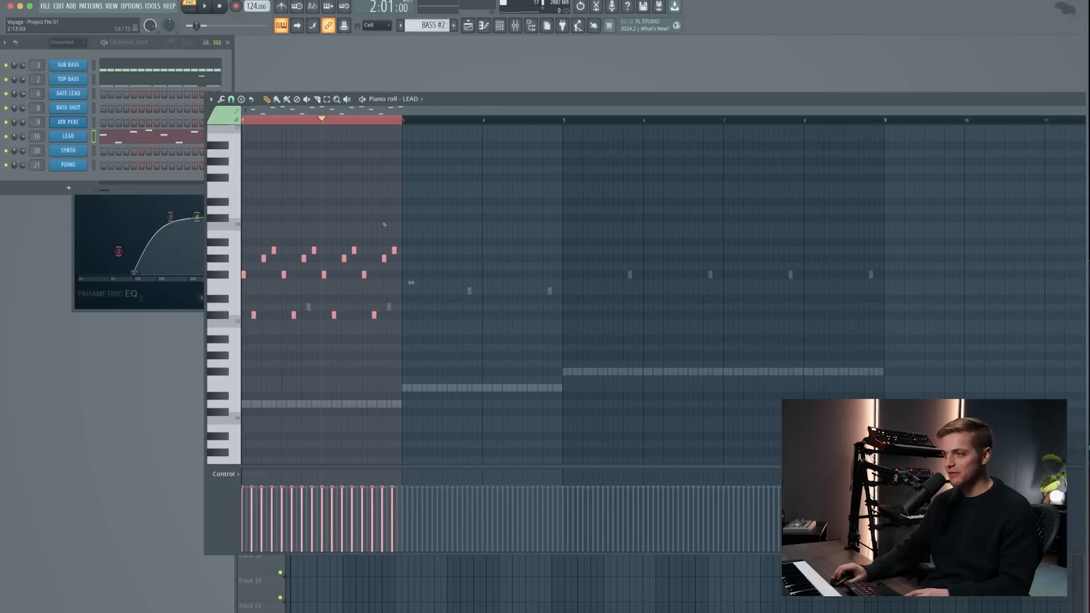
{"action": "key", "text": "ctrl+b"}
{"action": "key", "text": "ctrl+b"}
{"action": "key", "text": "ctrl+b"}
{"action": "key", "text": "ctrl+a"}
{"action": "key", "text": "space"}
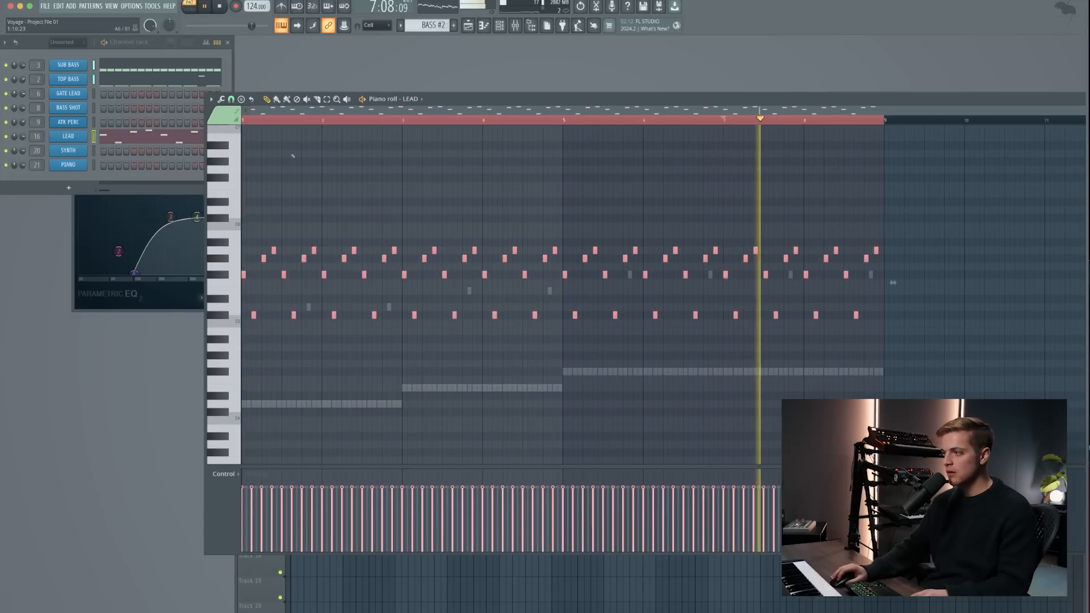
{"action": "key", "text": "ctrl+d"}
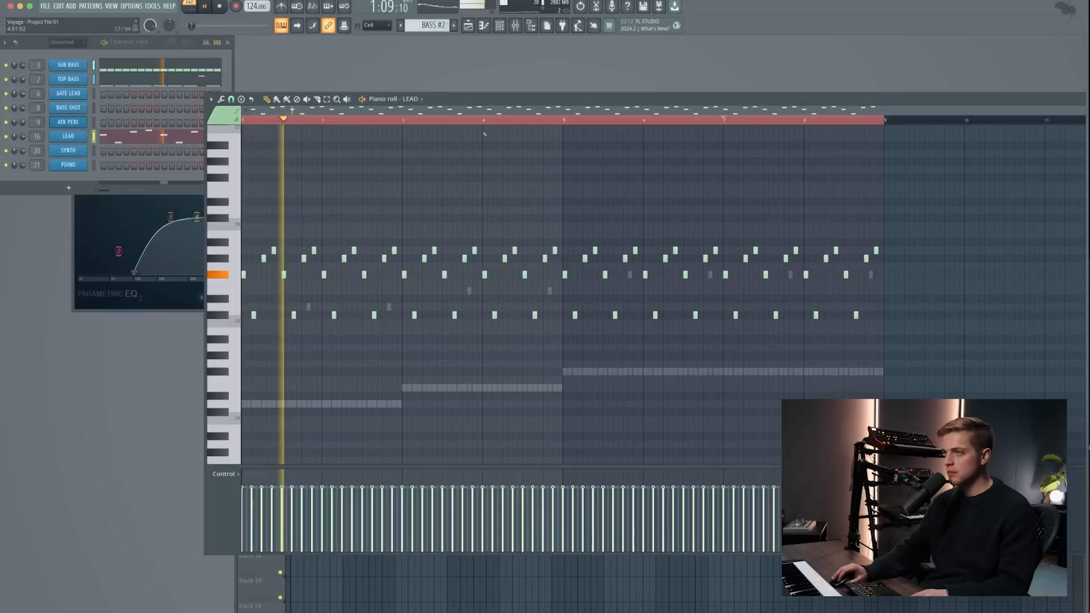
- Raise the last LEAD note of bars 2, 4, 6 and 8 to B5 and paste the melody into new Pattern 18
{"action": "left_click", "coordinate": [393, 233]}
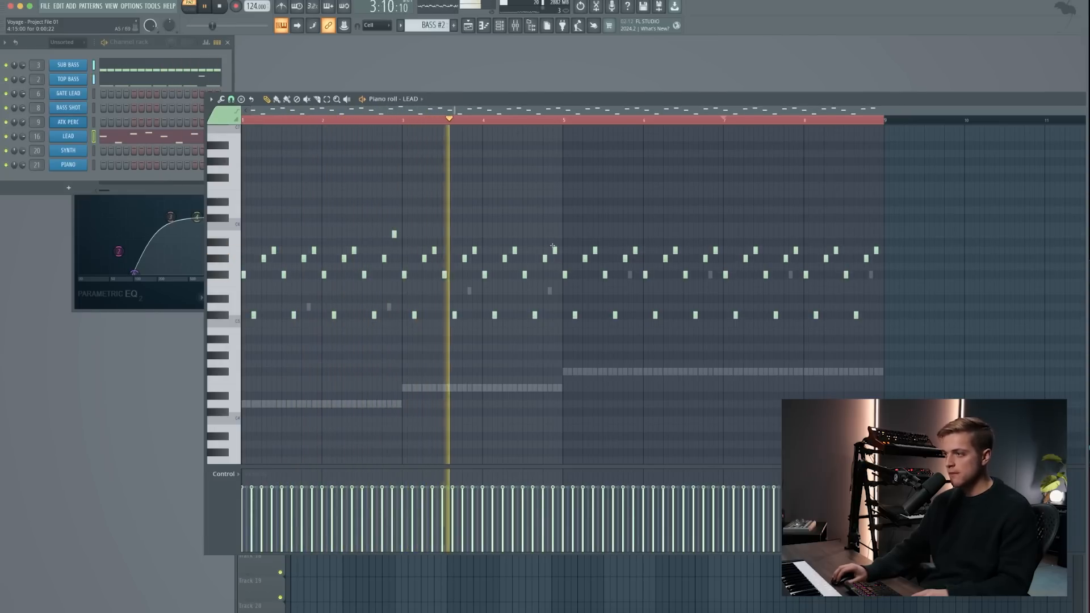
{"action": "left_click", "coordinate": [553, 233]}
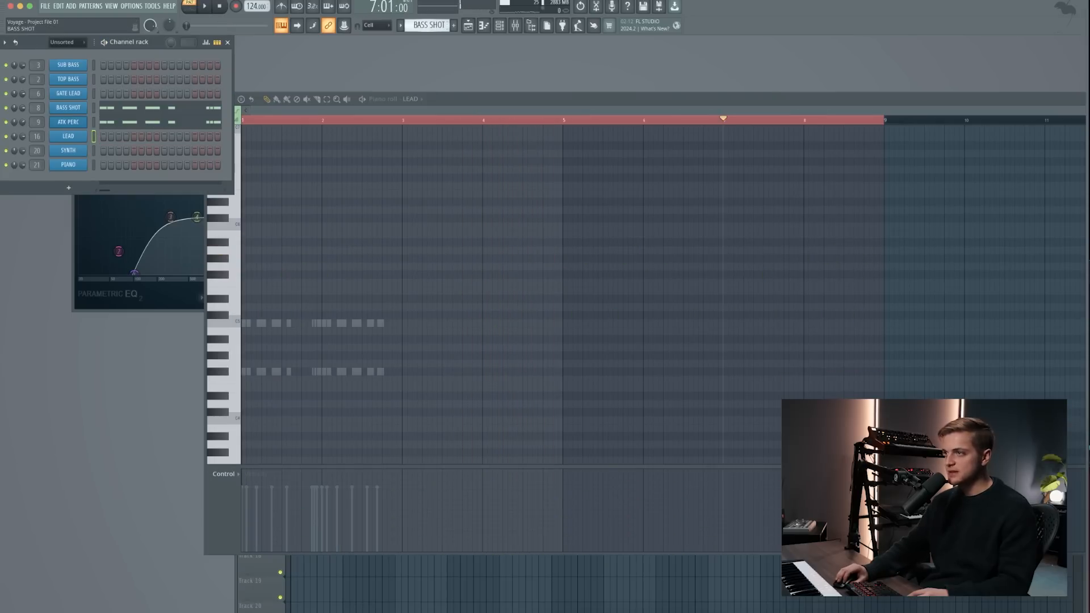
{"action": "left_click", "coordinate": [454, 25]}
{"action": "key", "text": "ctrl+v"}
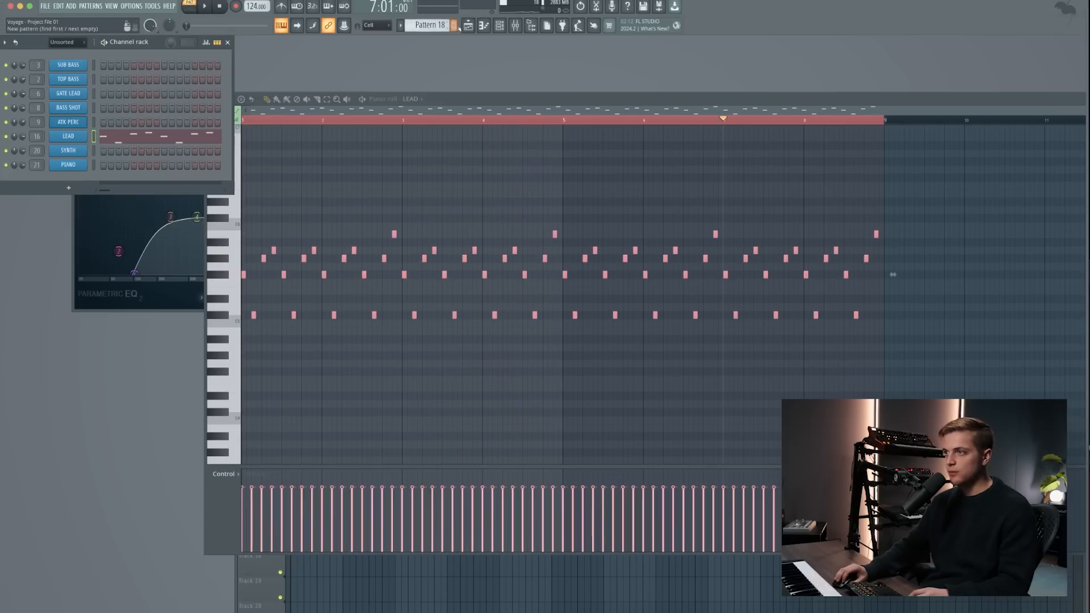
- Place Pattern 18 clips at bars 29 and 37 on Track 3 of the playlist and play that section
{"action": "left_click", "coordinate": [467, 25]}
{"action": "left_click_drag", "start_coordinate": [663, 182], "coordinate": [652, 148]}
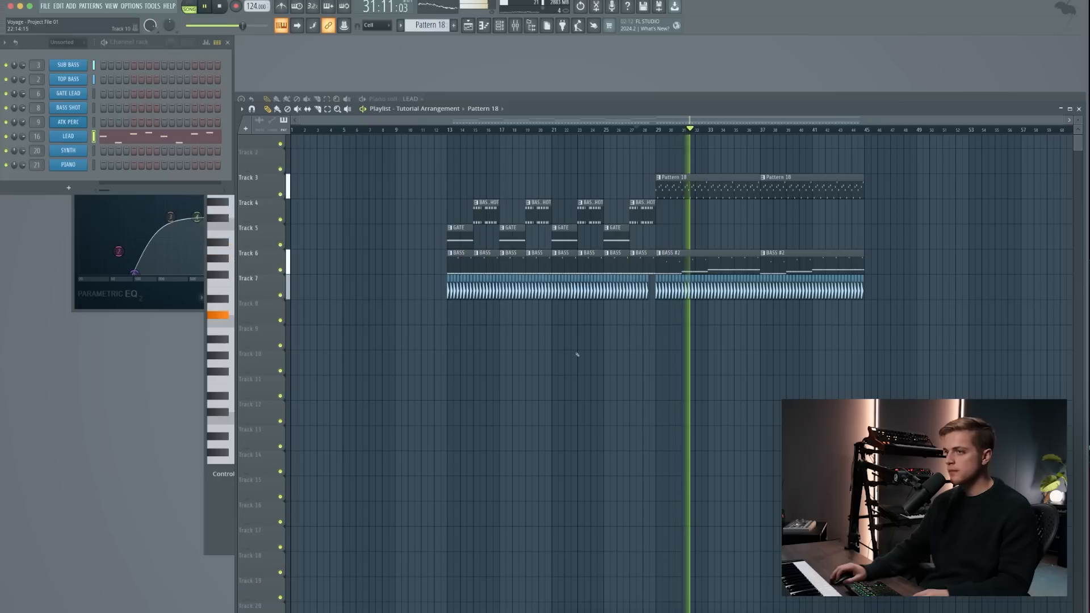
{"action": "key", "text": "space"}
- Open the SYNTH channel's Serum synth and examine the SY - Throne patch
{"action": "left_click_drag", "start_coordinate": [178, 136], "coordinate": [403, 253]}
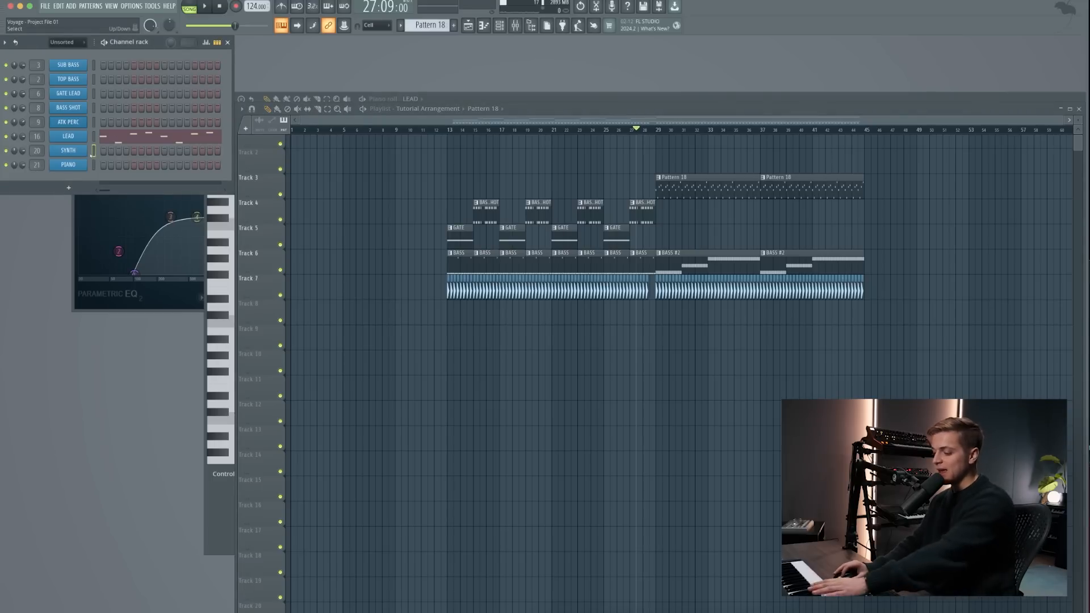
{"action": "left_click", "coordinate": [77, 151]}
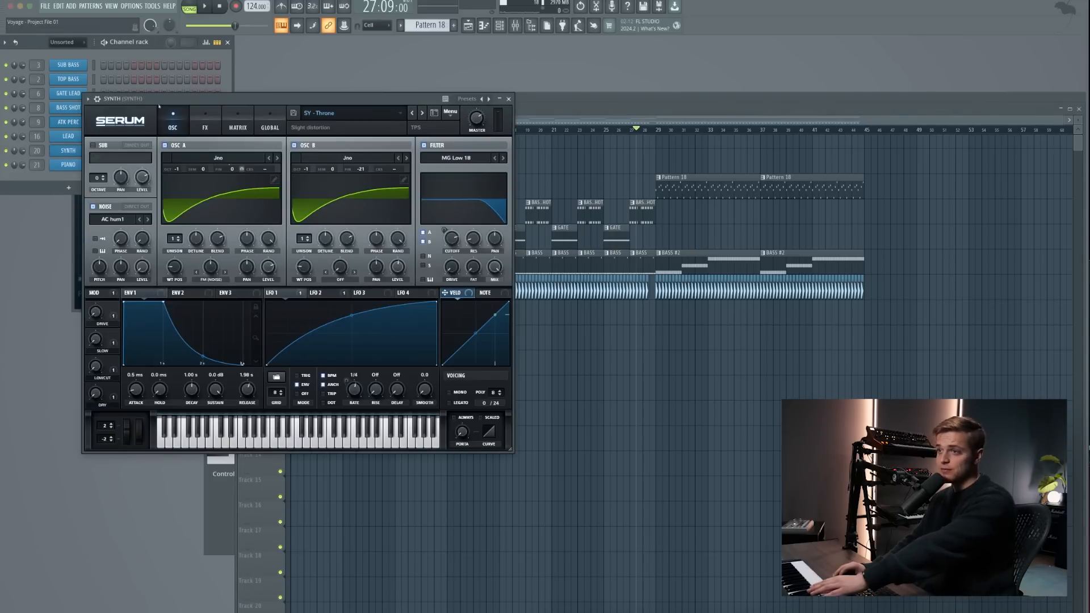
{"action": "left_click_drag", "start_coordinate": [164, 95], "coordinate": [267, 171]}
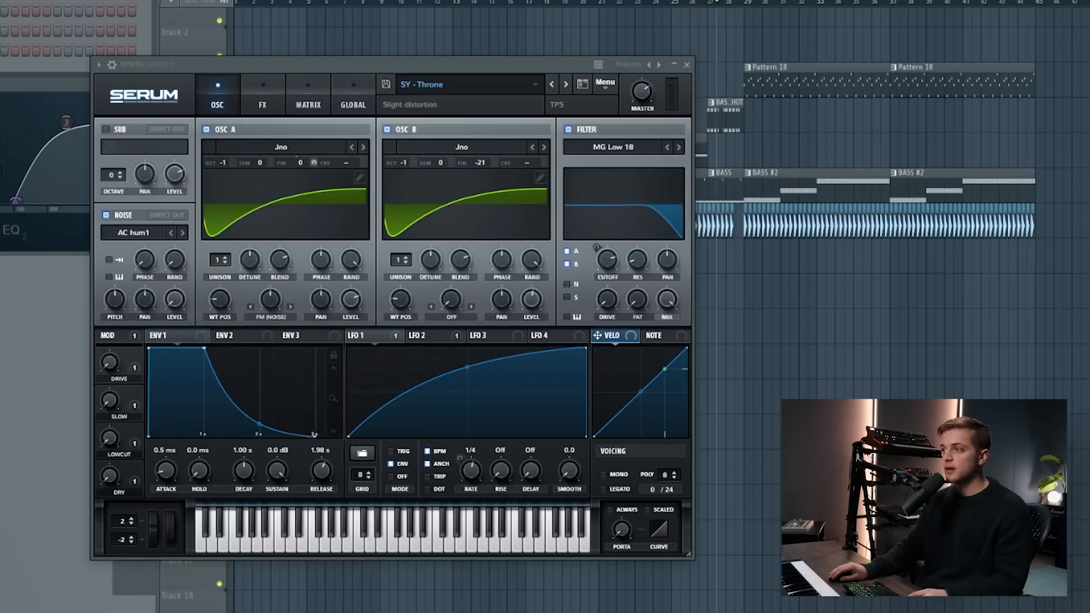
- In Pattern 19, replace the repeated bass notes copied to SYNTH with a D4 held over bars 1–2 and an E4 over bars 3–4
{"action": "double_click", "coordinate": [816, 187]}
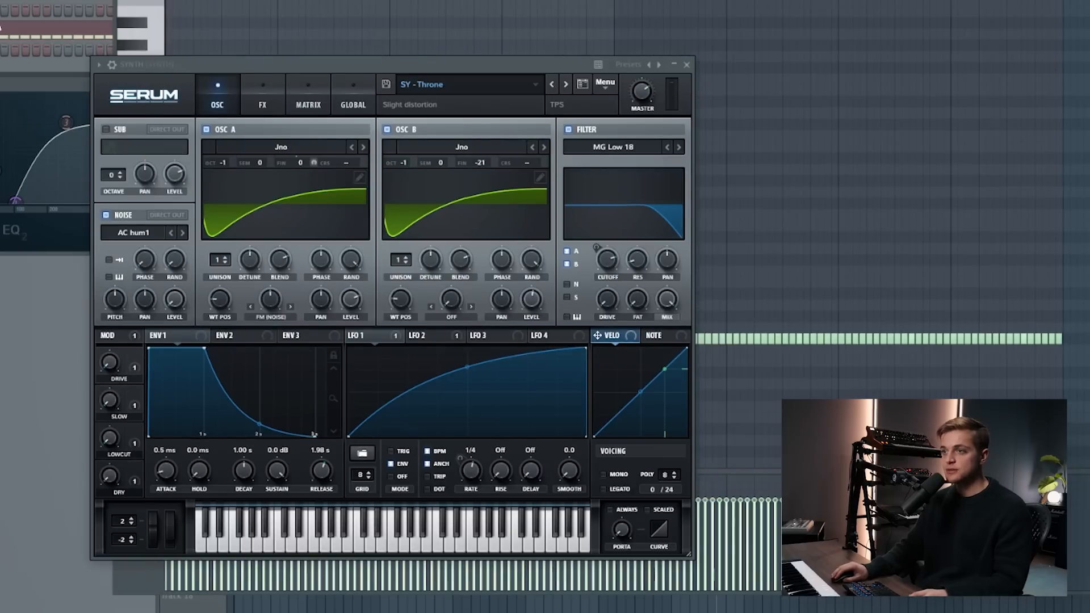
{"action": "left_click", "coordinate": [686, 65]}
{"action": "left_click_drag", "start_coordinate": [427, 416], "coordinate": [248, 405]}
{"action": "key", "text": "Delete"}
{"action": "left_click", "coordinate": [395, 413]}
{"action": "right_click", "coordinate": [397, 412]}
{"action": "right_click", "coordinate": [399, 404]}
{"action": "left_click", "coordinate": [245, 404]}
{"action": "mouse_move", "coordinate": [403, 388]}
{"action": "left_mouse_down"}
{"action": "mouse_move", "coordinate": [569, 398]}
{"action": "mouse_move", "coordinate": [466, 389]}
{"action": "left_mouse_up"}
{"action": "left_click_drag", "start_coordinate": [445, 390], "coordinate": [438, 408]}
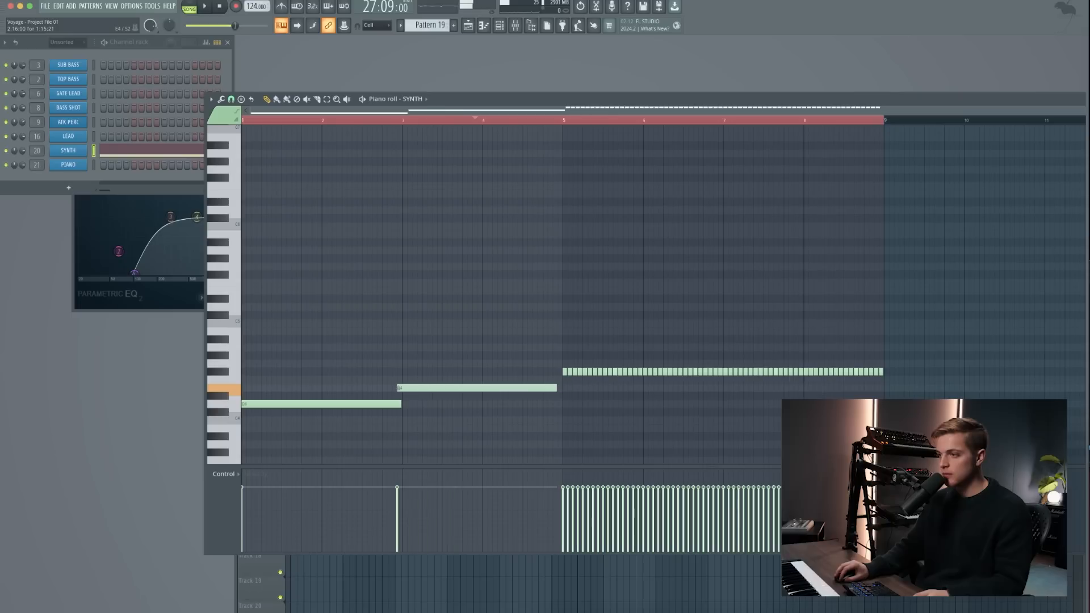
- Replace the repeated SYNTH notes in bars 5 to 8 with one sustained four-bar F#4
{"action": "left_click_drag", "start_coordinate": [723, 373], "coordinate": [883, 372]}
{"action": "left_click_drag", "start_coordinate": [721, 372], "coordinate": [564, 373]}
{"action": "left_click", "coordinate": [565, 372]}
{"action": "left_click_drag", "start_coordinate": [722, 372], "coordinate": [883, 382]}
- Copy all three sustained SYNTH notes, transpose the copies up one octave and align them with the start of bar 1
{"action": "key", "text": "super+a"}
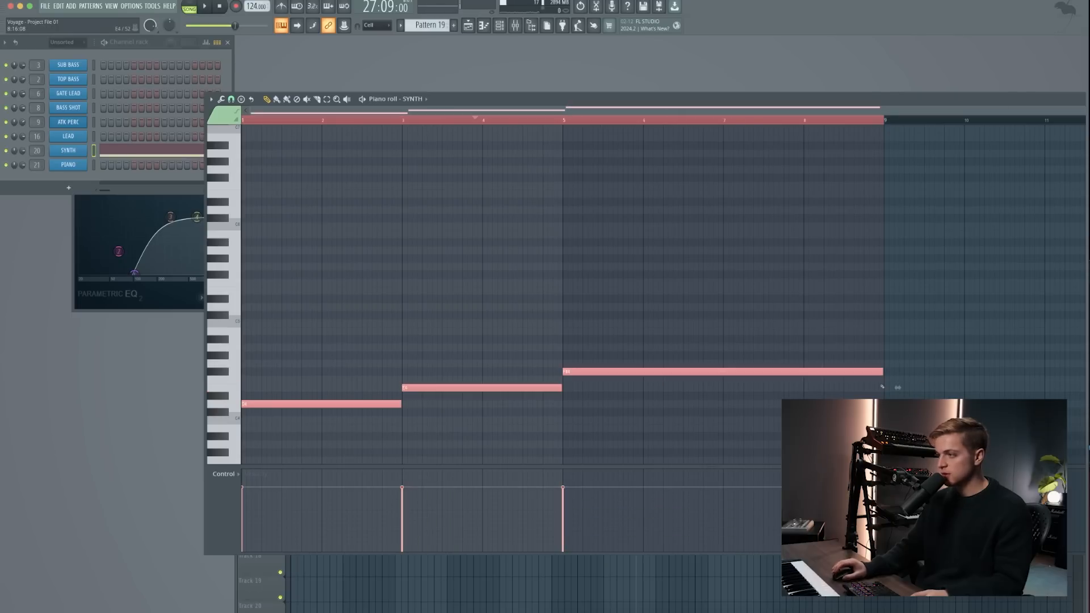
{"action": "key", "text": "ctrl+c"}
{"action": "key", "text": "ctrl+v"}
{"action": "key", "text": "Up"}
{"action": "key", "text": "Up"}
{"action": "key", "text": "Up"}
{"action": "key", "text": "Up"}
{"action": "key", "text": "Up"}
{"action": "key", "text": "Up"}
{"action": "key", "text": "Up"}
{"action": "key", "text": "Up"}
{"action": "key", "text": "Up"}
{"action": "key", "text": "Up"}
{"action": "key", "text": "Up"}
{"action": "key", "text": "Up"}
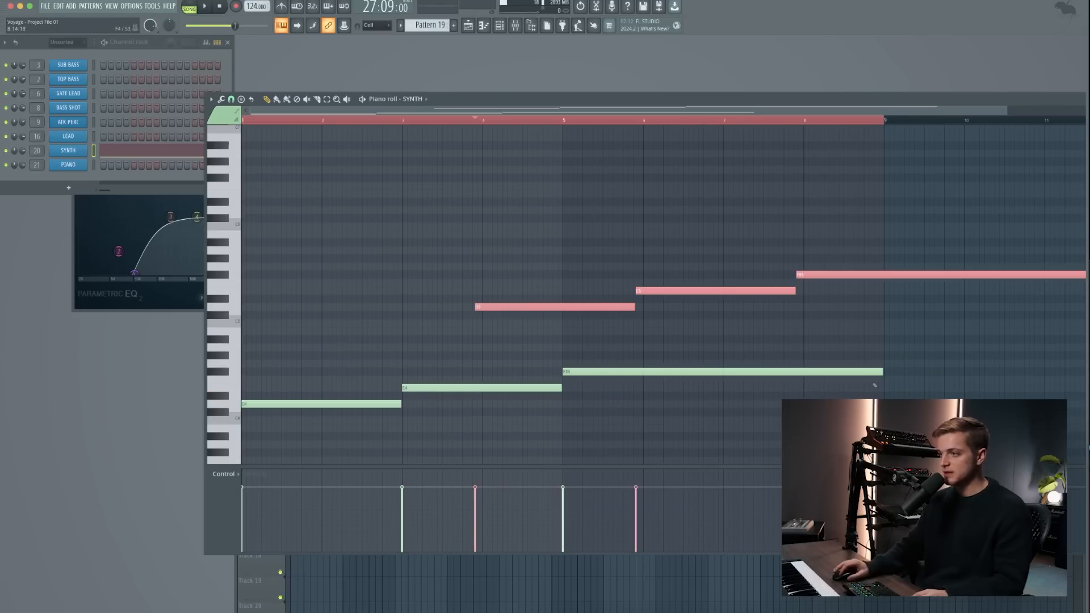
{"action": "left_click_drag", "start_coordinate": [520, 307], "coordinate": [286, 307]}
- Set the upper SYNTH harmony notes to F#5 over bars 1–2 and G#5 over bars 3–4, listening to the pattern
{"action": "left_click_drag", "start_coordinate": [255, 283], "coordinate": [274, 373]}
{"action": "key", "text": "shift+Up"}
{"action": "key", "text": "shift+Up"}
{"action": "key", "text": "shift+Up"}
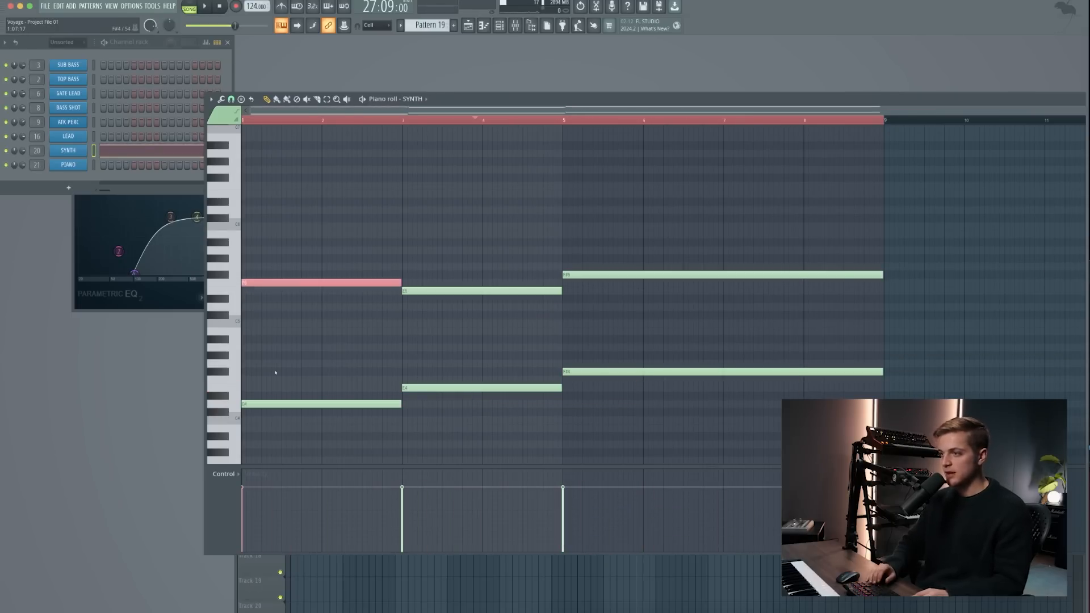
{"action": "key", "text": "space"}
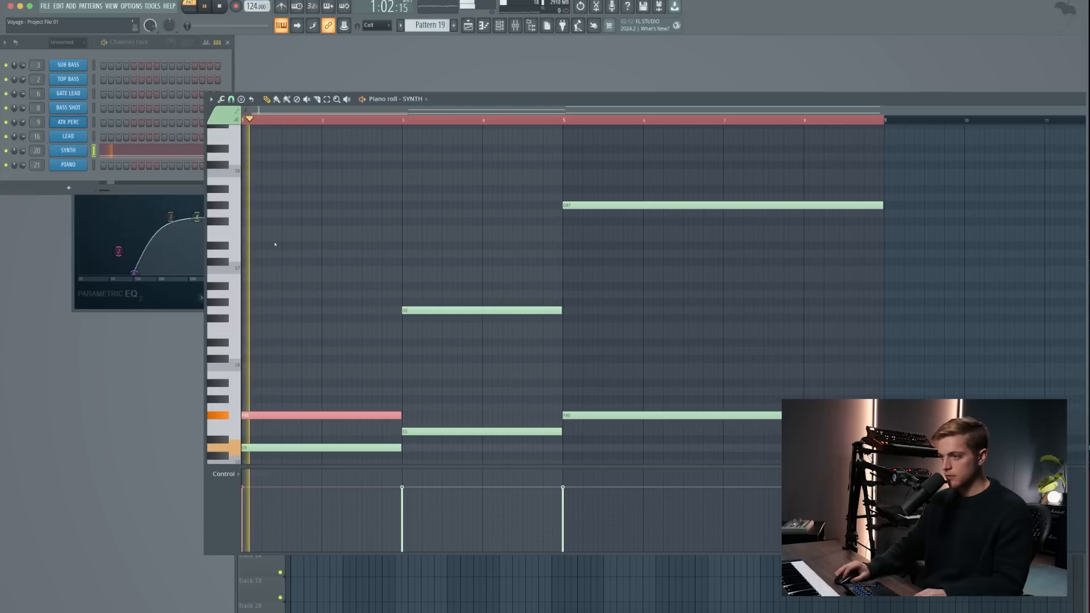
{"action": "left_click_drag", "start_coordinate": [435, 335], "coordinate": [472, 285]}
{"action": "key", "text": "shift+Down"}
{"action": "key", "text": "super+Down"}
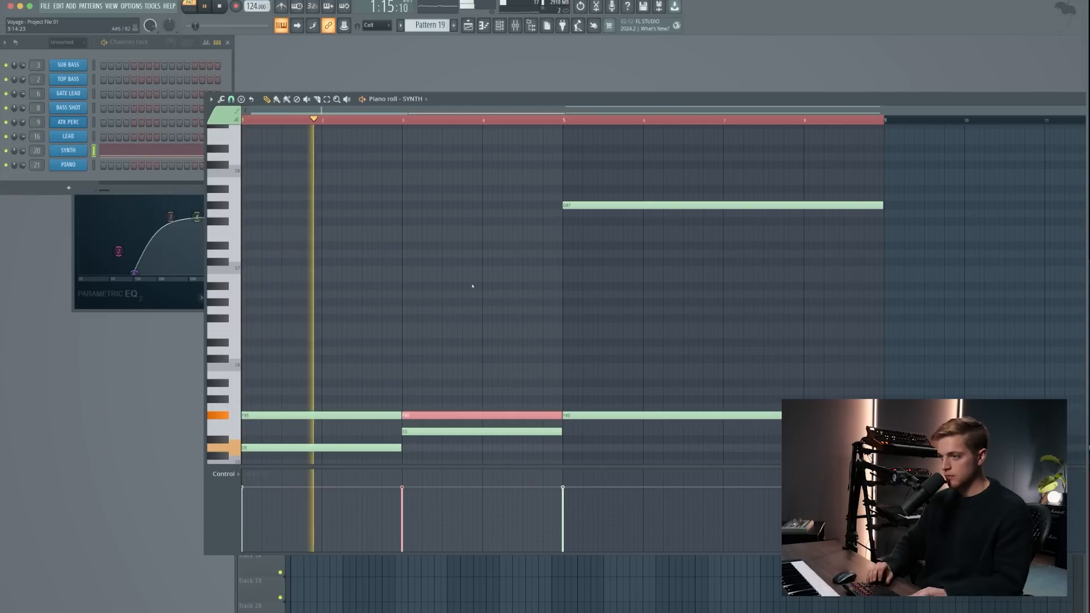
{"action": "key", "text": "shift+Up"}
{"action": "key", "text": "shift+Up"}
- Set the upper SYNTH harmony note over bars 5 to 8 to A5
{"action": "left_click_drag", "start_coordinate": [477, 285], "coordinate": [620, 138]}
{"action": "key", "text": "super+Down"}
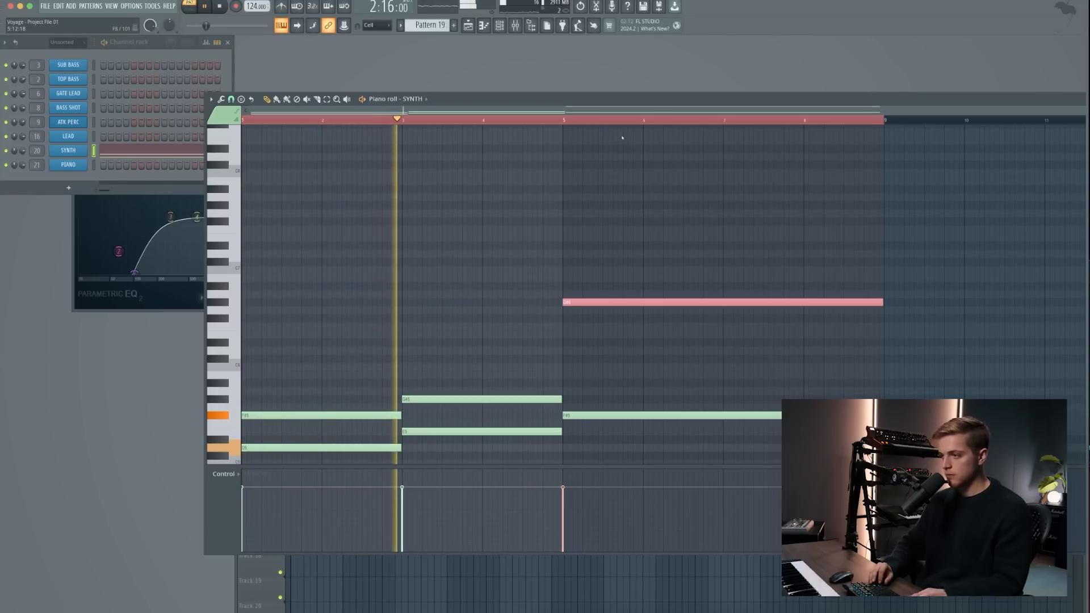
{"action": "key", "text": "shift+Down"}
{"action": "key", "text": "shift+Down"}
{"action": "key", "text": "shift+Down"}
{"action": "key", "text": "shift+Down"}
{"action": "key", "text": "shift+Down"}
{"action": "key", "text": "shift+Down"}
{"action": "key", "text": "shift+Down"}
{"action": "key", "text": "shift+Down"}
{"action": "key", "text": "shift+Down"}
{"action": "key", "text": "shift+Down"}
{"action": "key", "text": "shift+Down"}
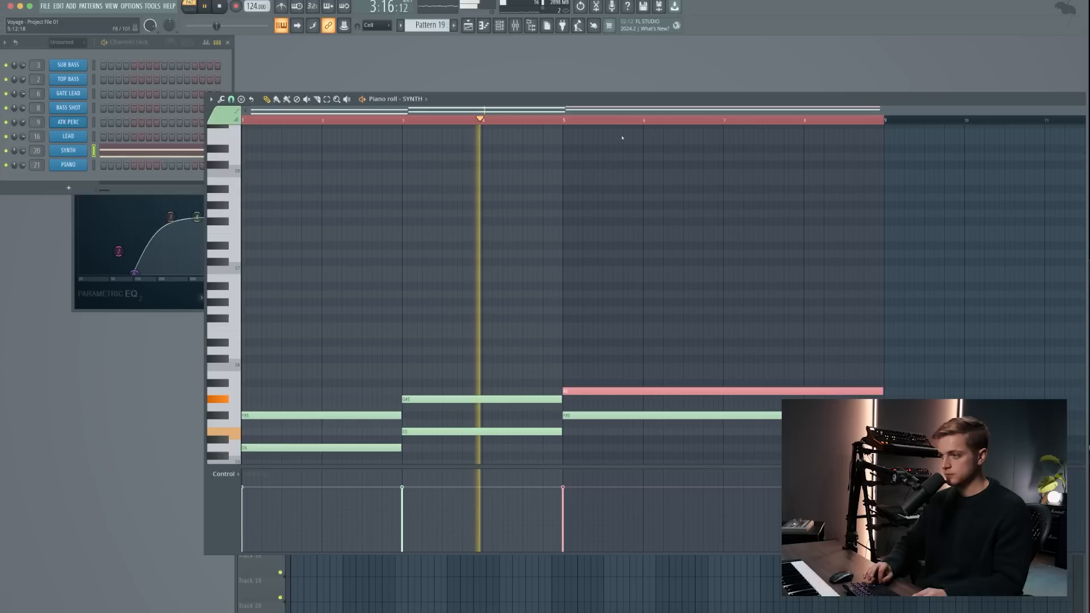
- Transpose the upper F#5, G#5 and A5 SYNTH notes up one octave and deselect them
{"action": "left_click_drag", "start_coordinate": [360, 422], "coordinate": [377, 404]}
{"action": "left_click_drag", "start_coordinate": [448, 418], "coordinate": [470, 384]}
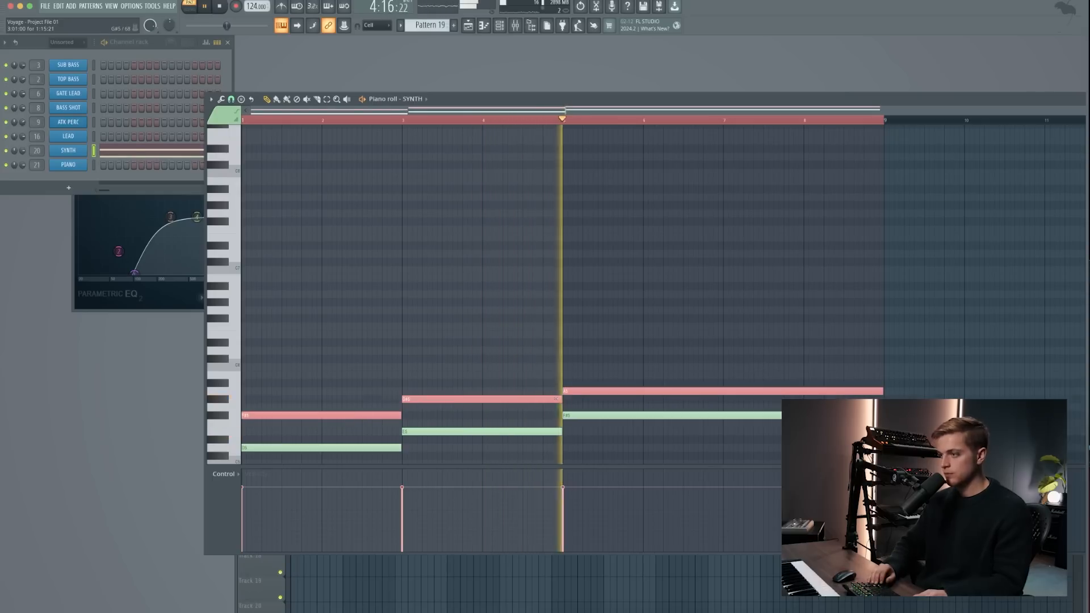
{"action": "key", "text": "super+Up"}
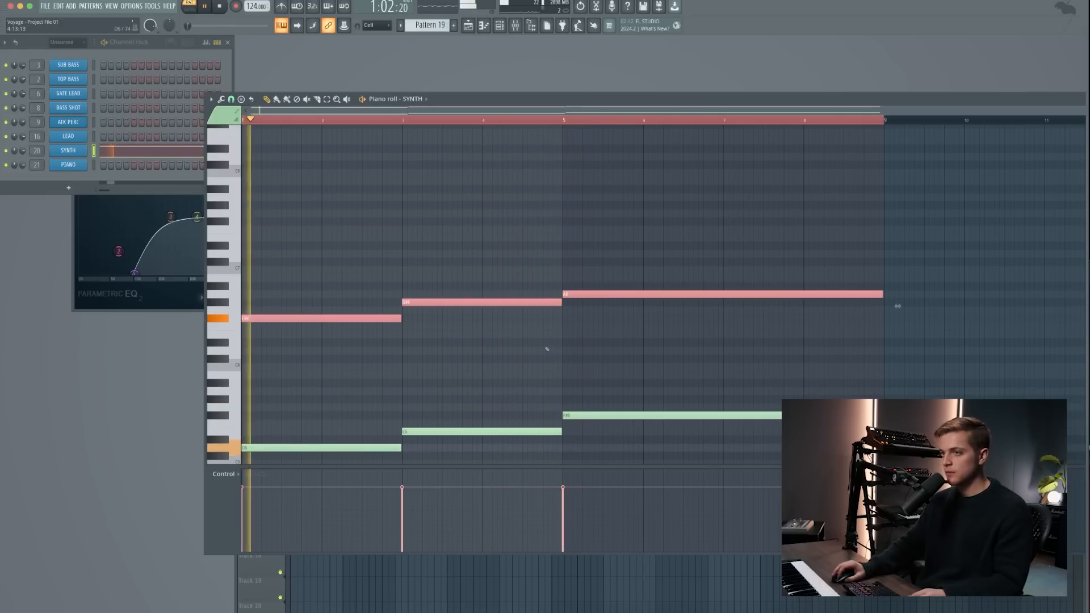
{"action": "scroll", "coordinate": [379, 252], "scroll_direction": "down", "scroll_amount": 3}
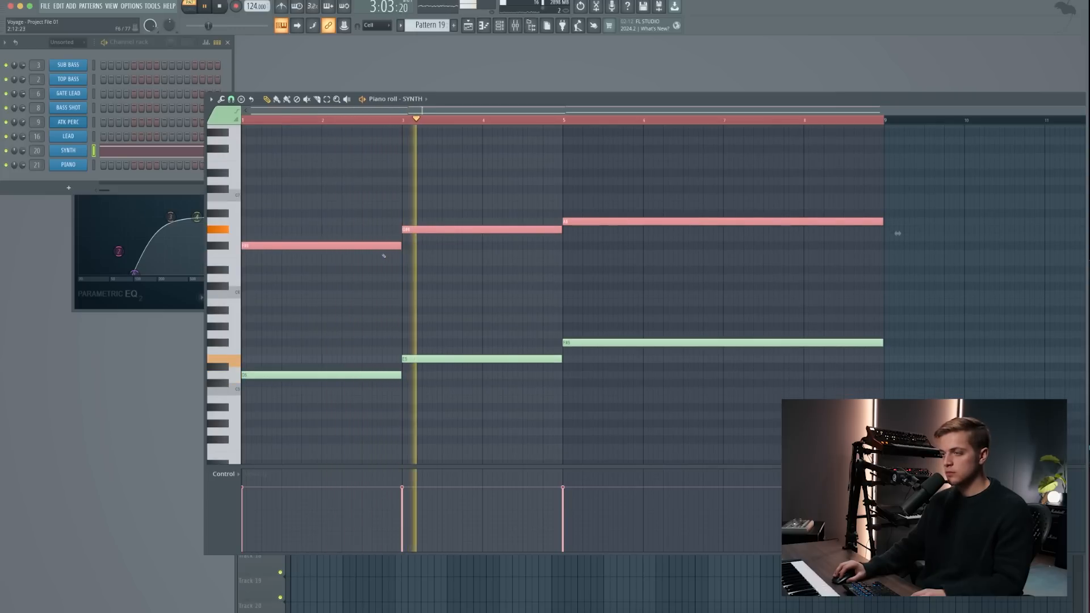
{"action": "key", "text": "super+d"}
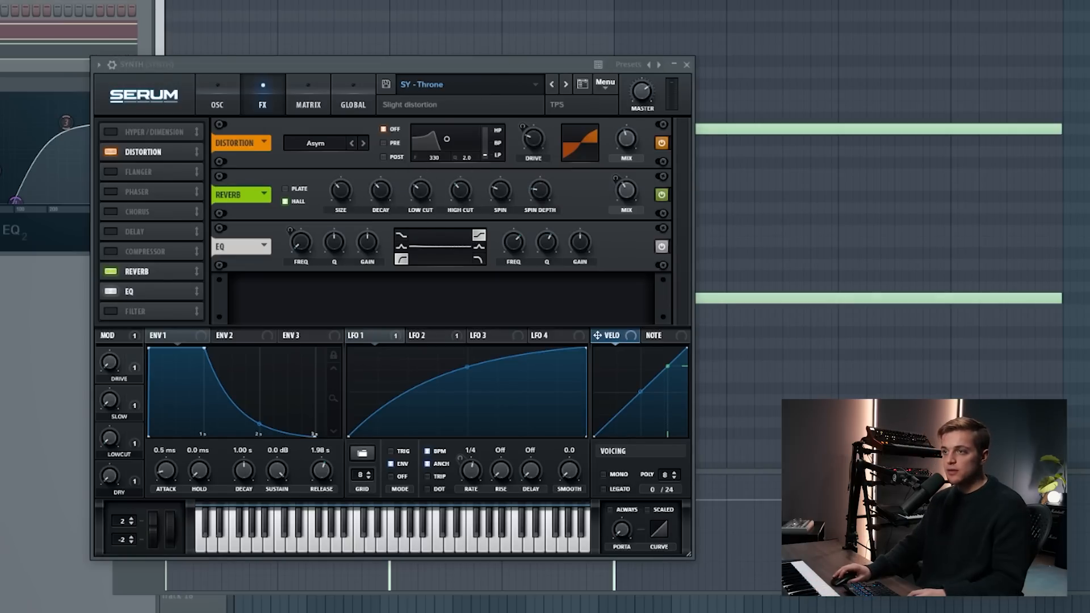
- Close the Serum window, copy the SYNTH chords to the PIANO channel and add an A6 note over bars 1–2
{"action": "key", "text": "F7"}
{"action": "left_click", "coordinate": [7, 64]}
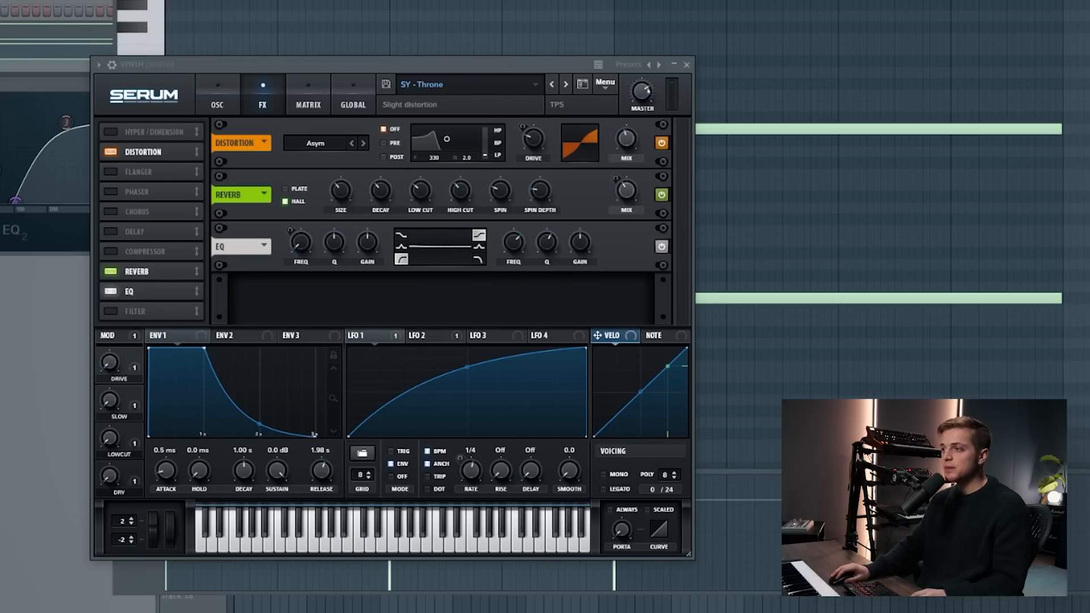
{"action": "left_click", "coordinate": [686, 65]}
{"action": "left_click_drag", "start_coordinate": [260, 217], "coordinate": [144, 219]}
{"action": "key", "text": "space"}
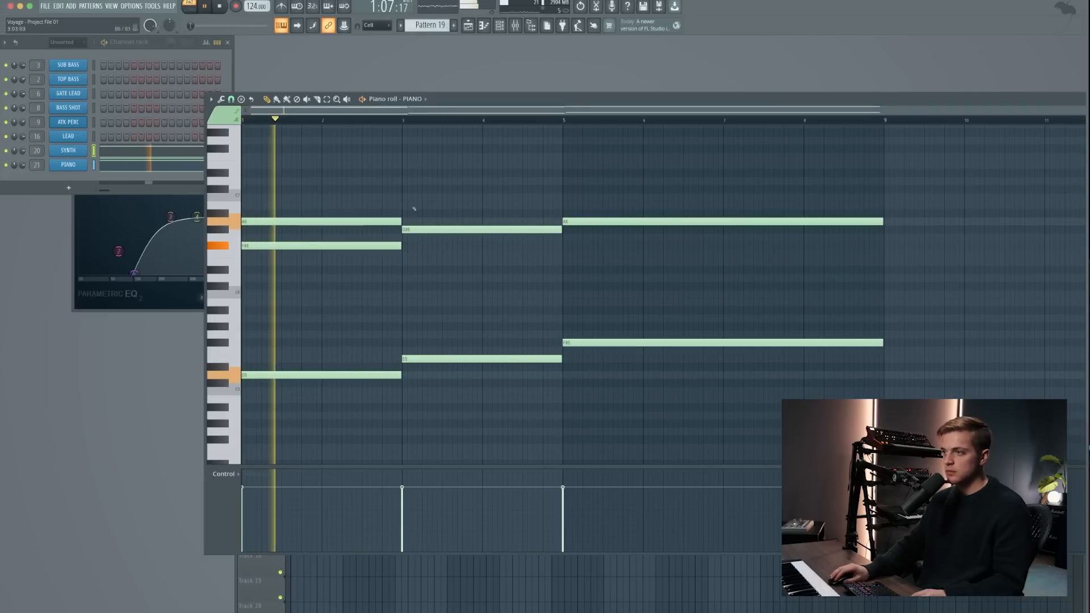
- Add top PIANO notes: B6 over bars 3–4, C#7 over bars 5–6 and B6 over bars 7–8
{"action": "left_click", "coordinate": [403, 197]}
{"action": "left_click", "coordinate": [569, 180]}
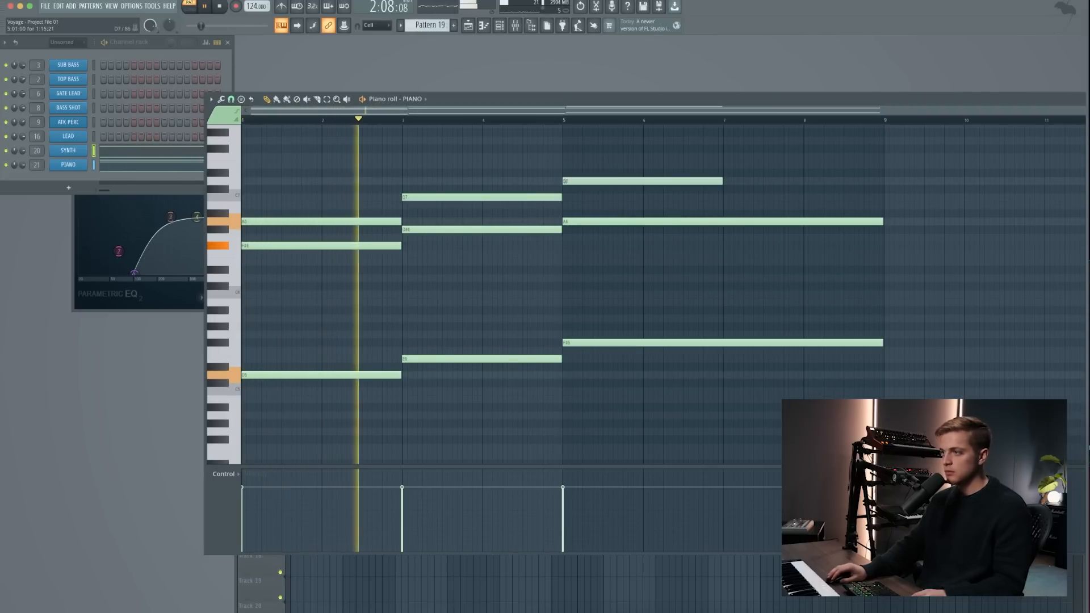
{"action": "left_click_drag", "start_coordinate": [568, 180], "coordinate": [528, 205]}
{"action": "left_click", "coordinate": [818, 189]}
{"action": "right_click", "coordinate": [817, 189]}
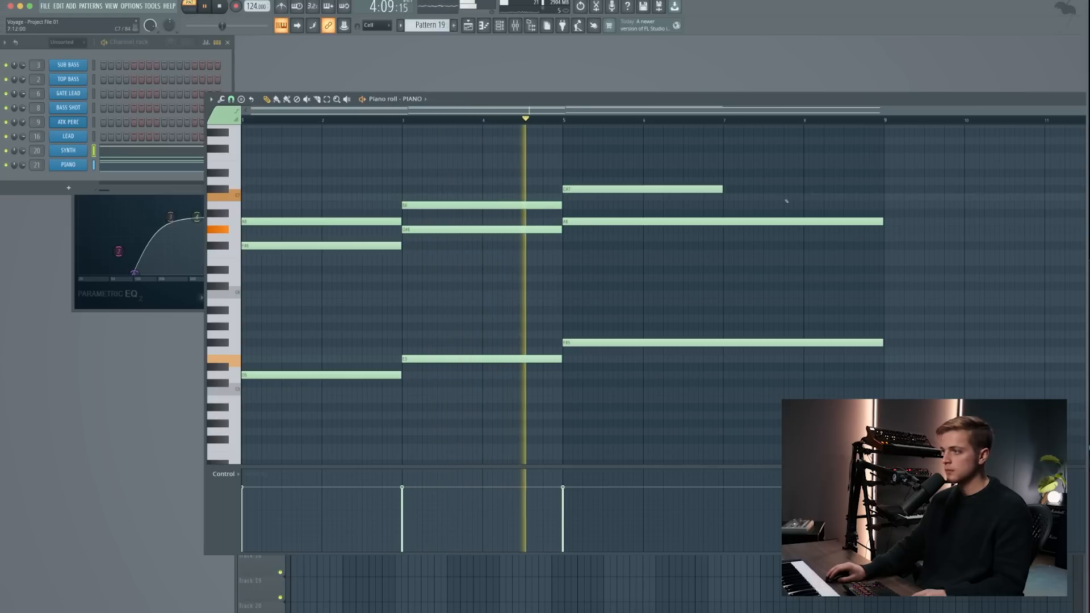
{"action": "left_click", "coordinate": [725, 205]}
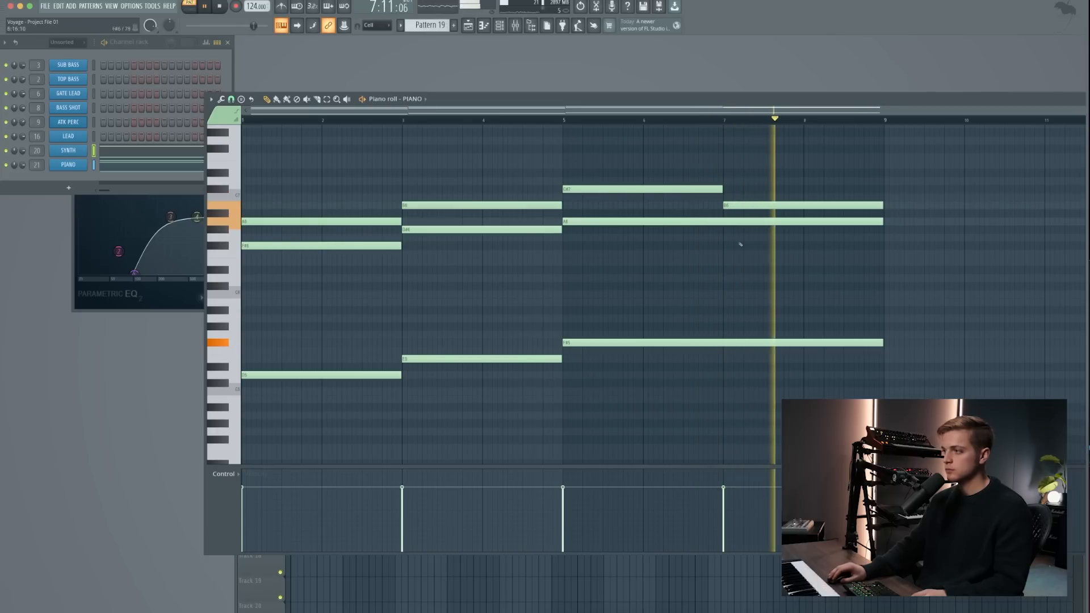
- Add a short E6 PIANO note near the end of bar 8 and listen to the chord pattern
{"action": "left_click", "coordinate": [867, 246]}
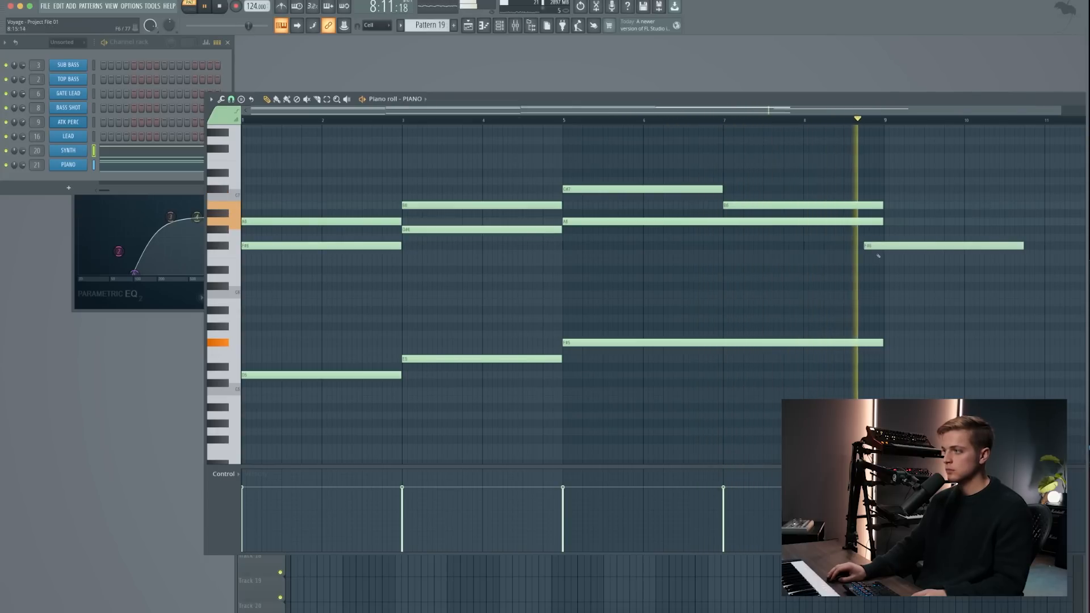
{"action": "key", "text": "space"}
{"action": "left_click_drag", "start_coordinate": [999, 245], "coordinate": [999, 254]}
{"action": "key", "text": "space"}
{"action": "left_click_drag", "start_coordinate": [1022, 262], "coordinate": [888, 263]}
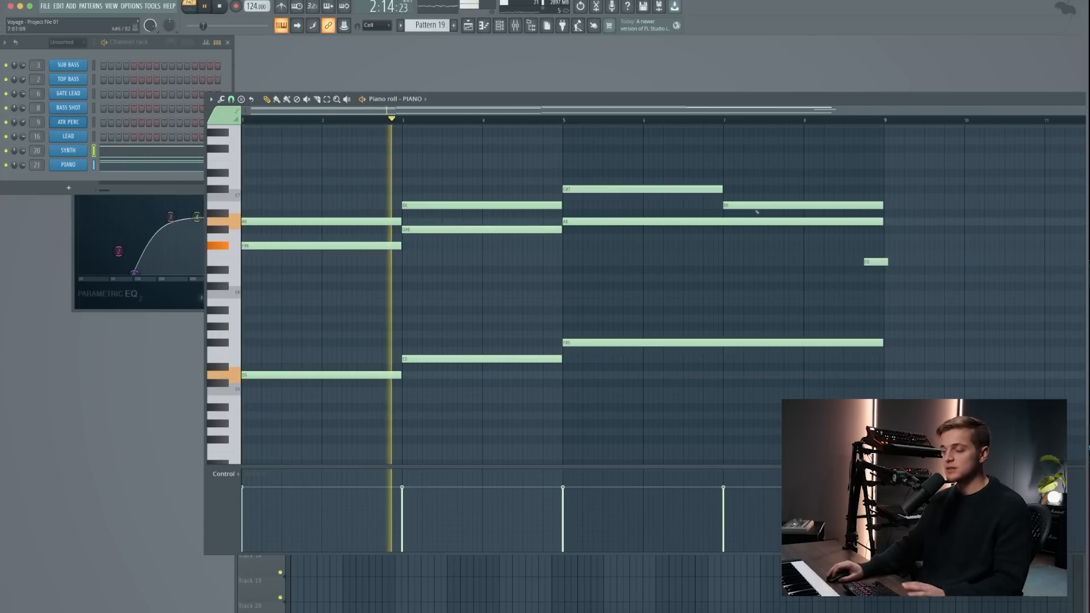
{"action": "key", "text": "space"}
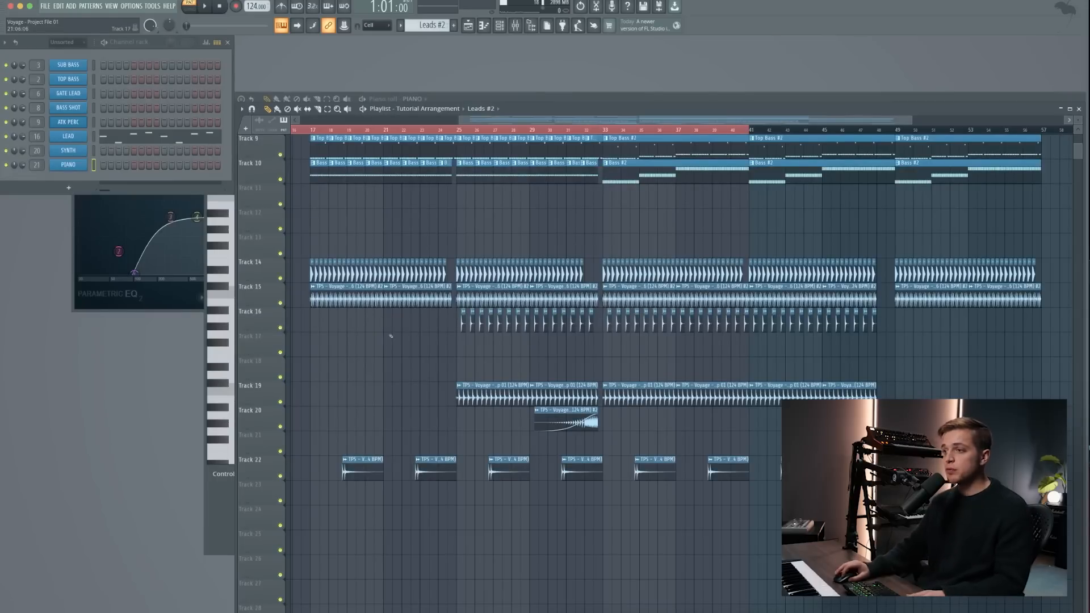
- Extend the playlist's time selection to bar 57, where the last Bass #2 clip ends, and move the playhead to bar 17
{"action": "scroll", "coordinate": [390, 336], "scroll_direction": "up", "scroll_amount": 4}
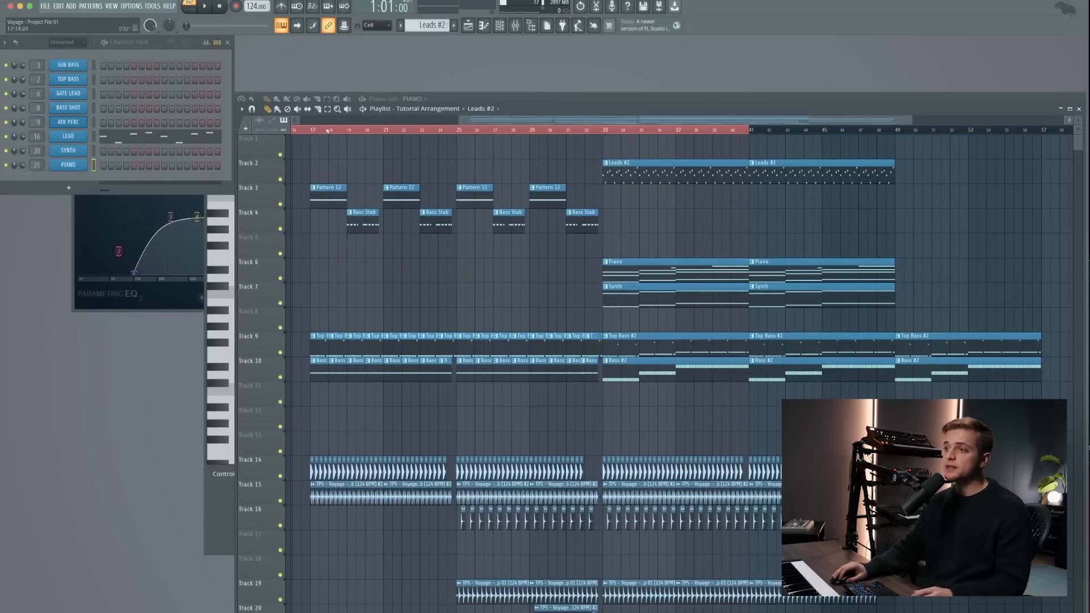
{"action": "left_click_drag", "start_coordinate": [315, 131], "coordinate": [1038, 184]}
{"action": "scroll", "coordinate": [423, 242], "scroll_direction": "down", "scroll_amount": 3}
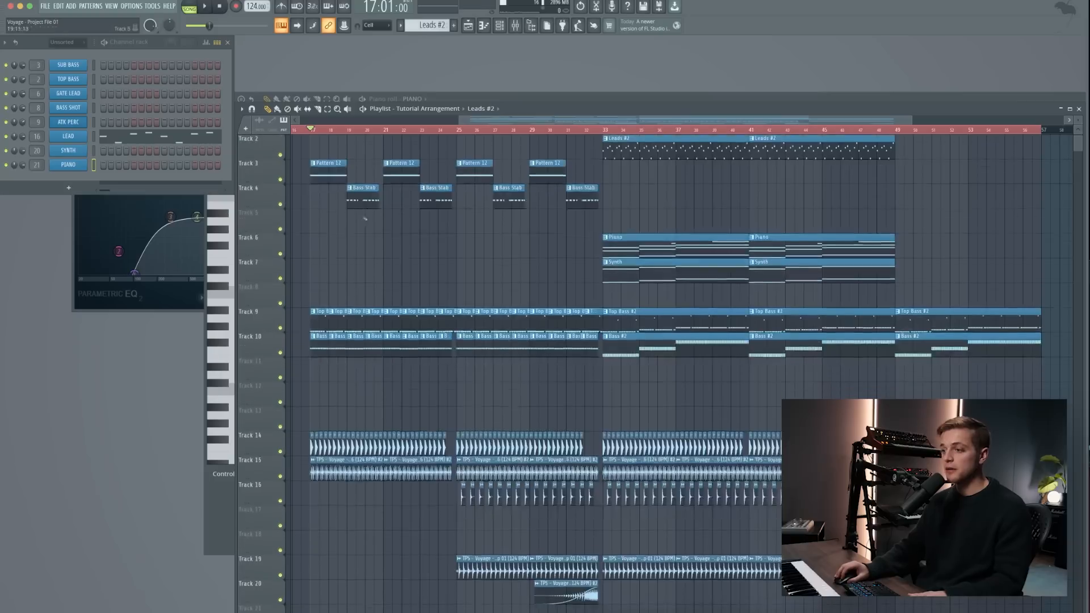
{"action": "scroll", "coordinate": [348, 367], "scroll_direction": "down", "scroll_amount": 2}
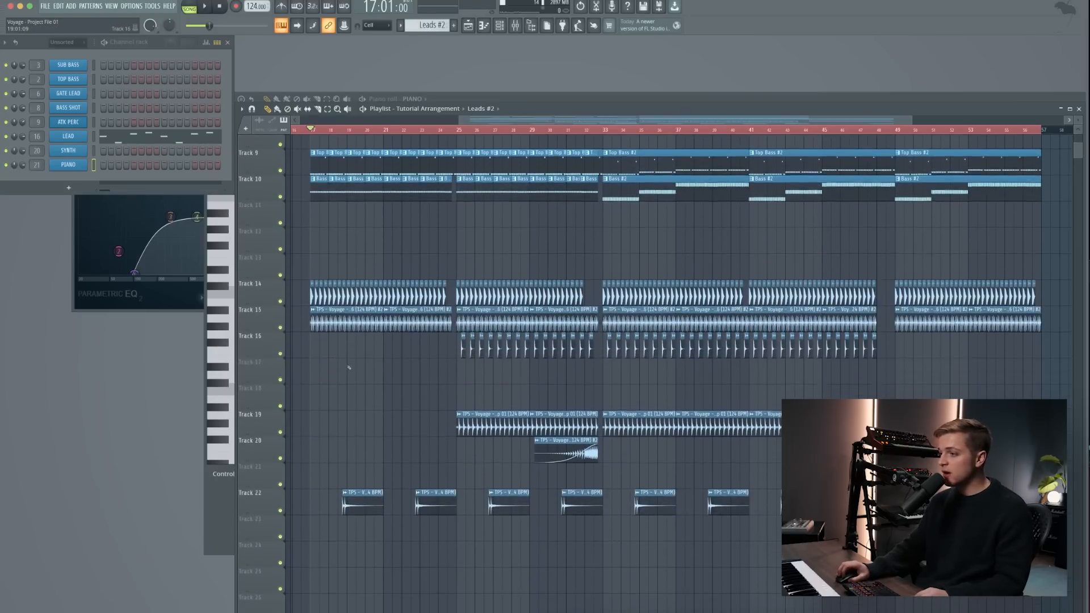
{"action": "scroll", "coordinate": [348, 367], "scroll_direction": "up", "scroll_amount": 3, "text": "ctrl"}
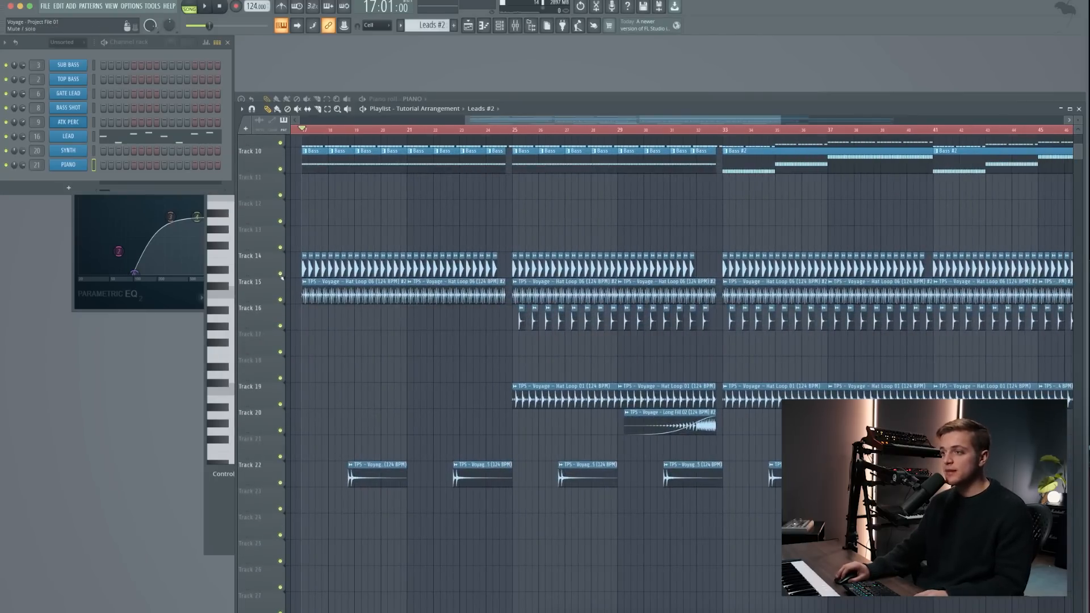
- Solo the drum clips on Tracks 14 and 15 and play them from bar 19
{"action": "right_click", "coordinate": [281, 273]}
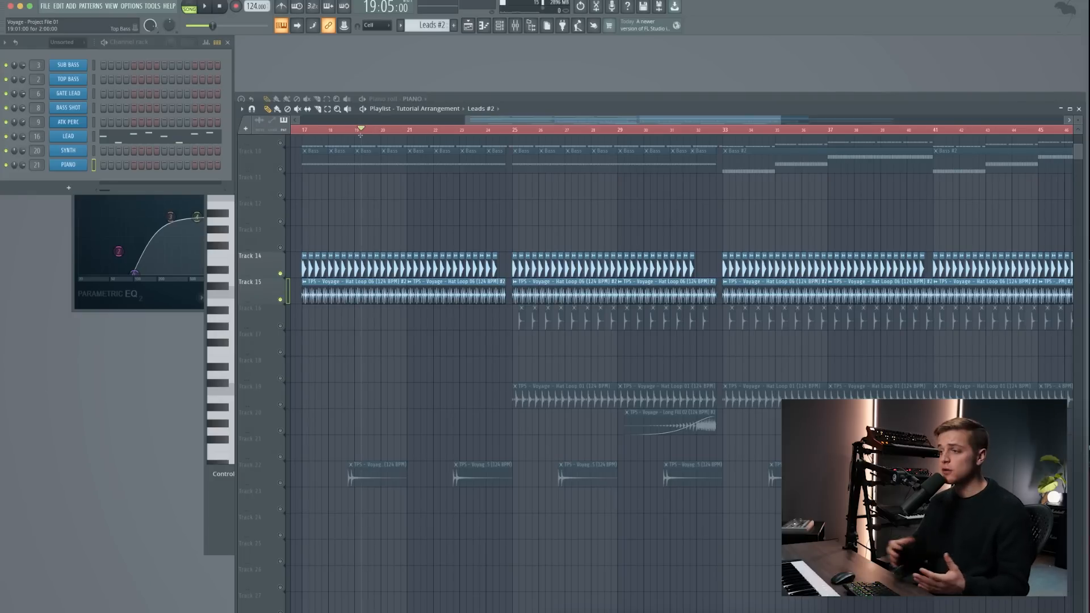
{"action": "key", "text": "space"}
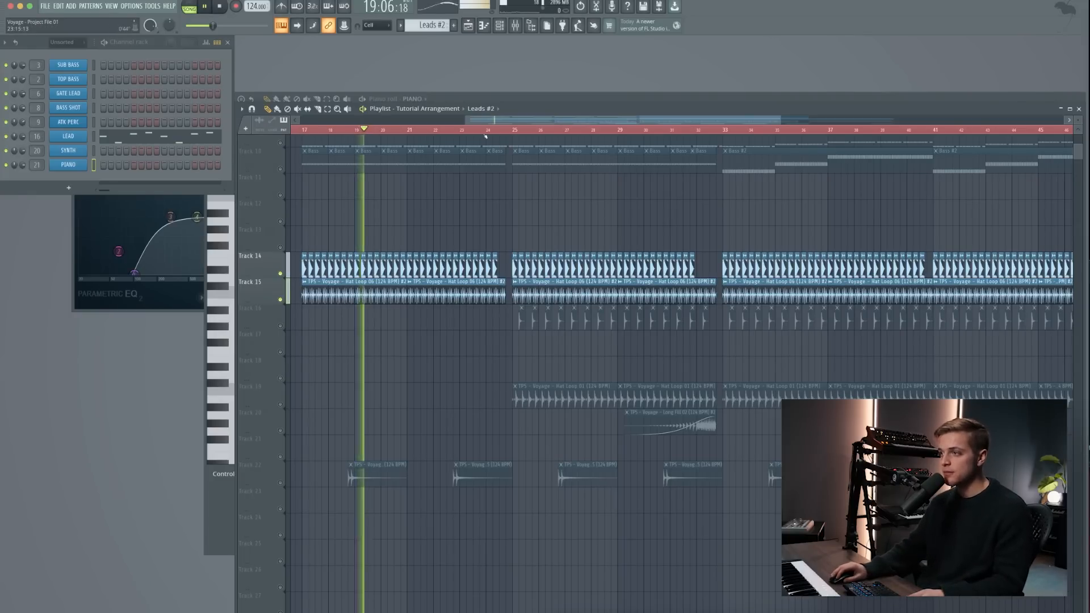
{"action": "scroll", "coordinate": [453, 186], "scroll_direction": "up", "scroll_amount": 1}
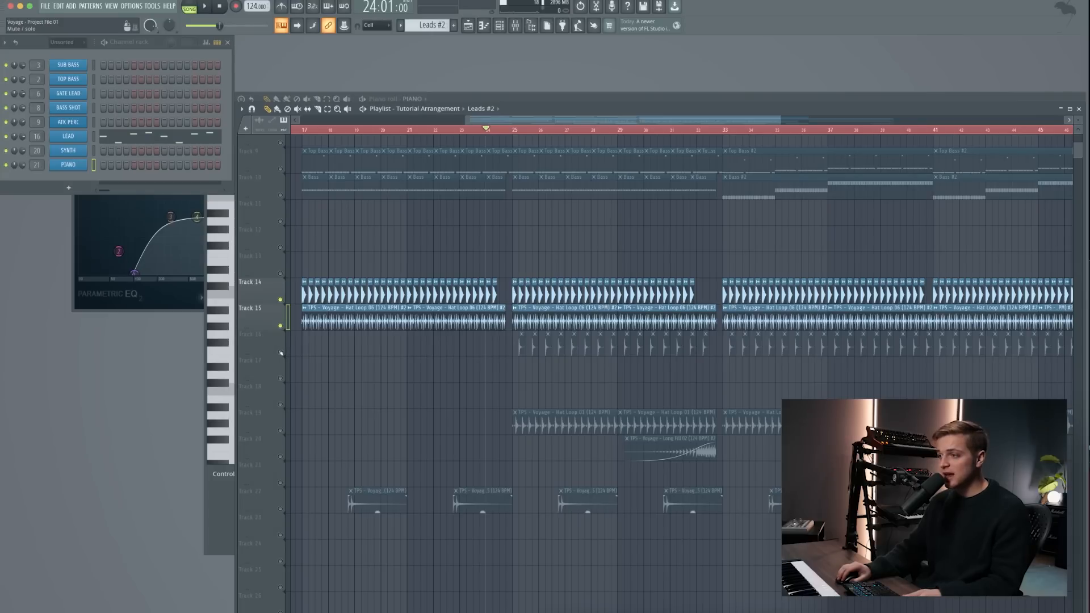
- Add Tracks 16, 19, 20 and 22 to the soloed drums and play them from bar 24
{"action": "left_click", "coordinate": [280, 352]}
{"action": "key", "text": "space"}
{"action": "left_click", "coordinate": [280, 429]}
{"action": "left_click", "coordinate": [280, 456]}
{"action": "left_click", "coordinate": [280, 508]}
{"action": "scroll", "coordinate": [420, 430], "scroll_direction": "down", "scroll_amount": 3}
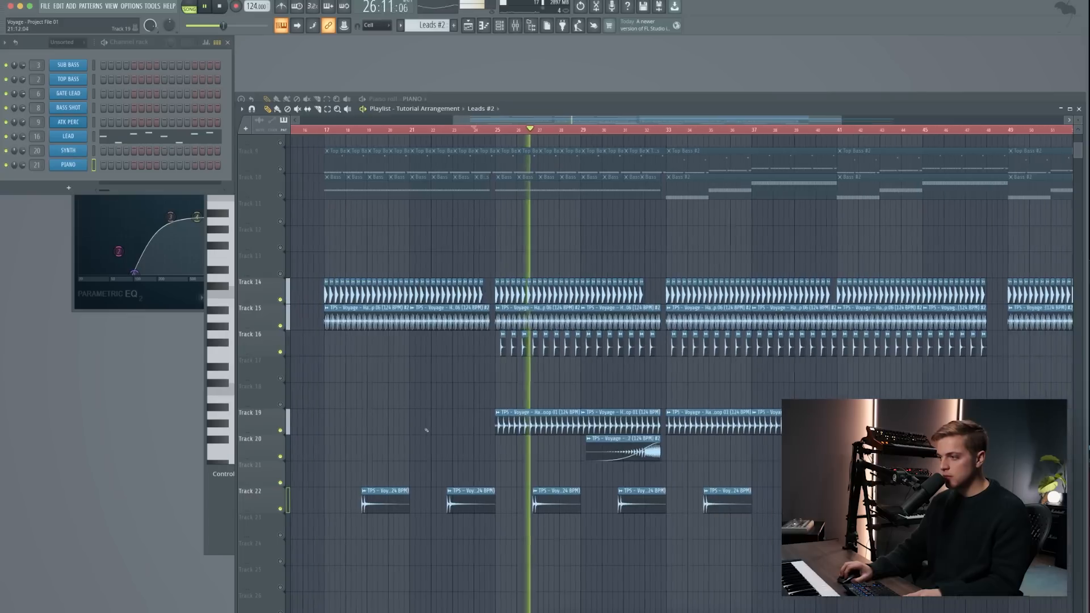
- Unmute Tracks 9 and 10 and listen to the bass together with the drums from about bar 27
{"action": "left_click", "coordinate": [280, 142]}
{"action": "left_click", "coordinate": [280, 168]}
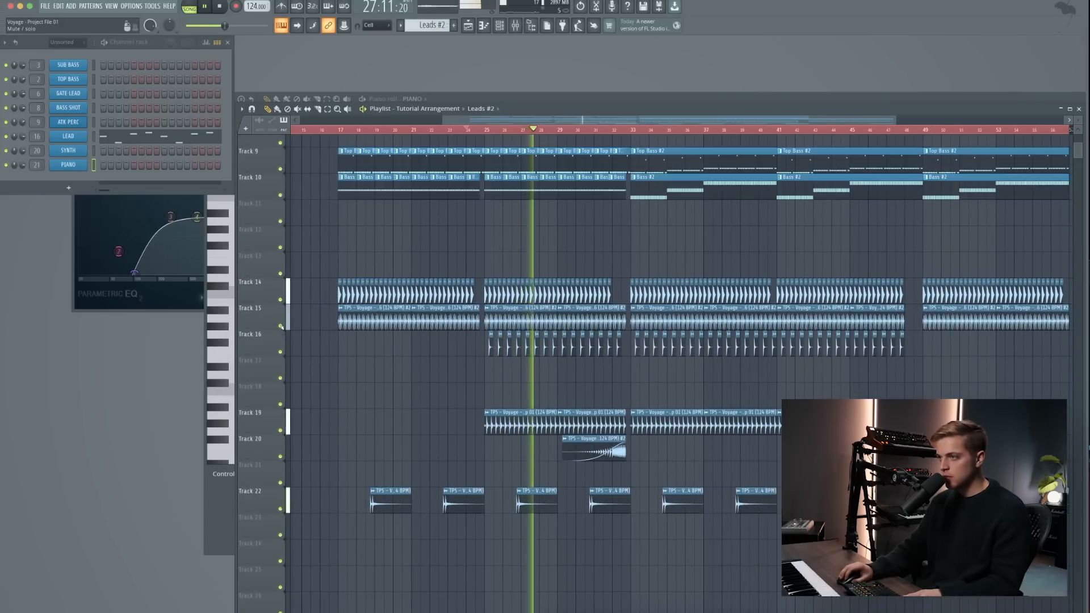
{"action": "scroll", "coordinate": [336, 329], "scroll_direction": "down", "scroll_amount": 3}
{"action": "scroll", "coordinate": [337, 329], "scroll_direction": "up", "scroll_amount": 3}
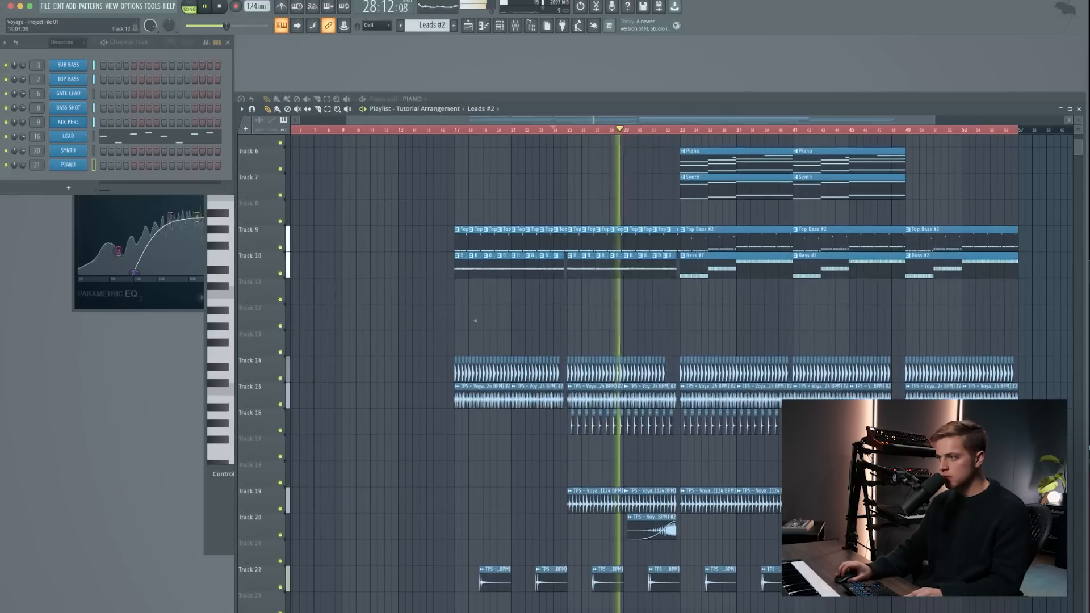
{"action": "scroll", "coordinate": [553, 289], "scroll_direction": "down", "scroll_amount": 3}
{"action": "scroll", "coordinate": [552, 289], "scroll_direction": "up", "scroll_amount": 5}
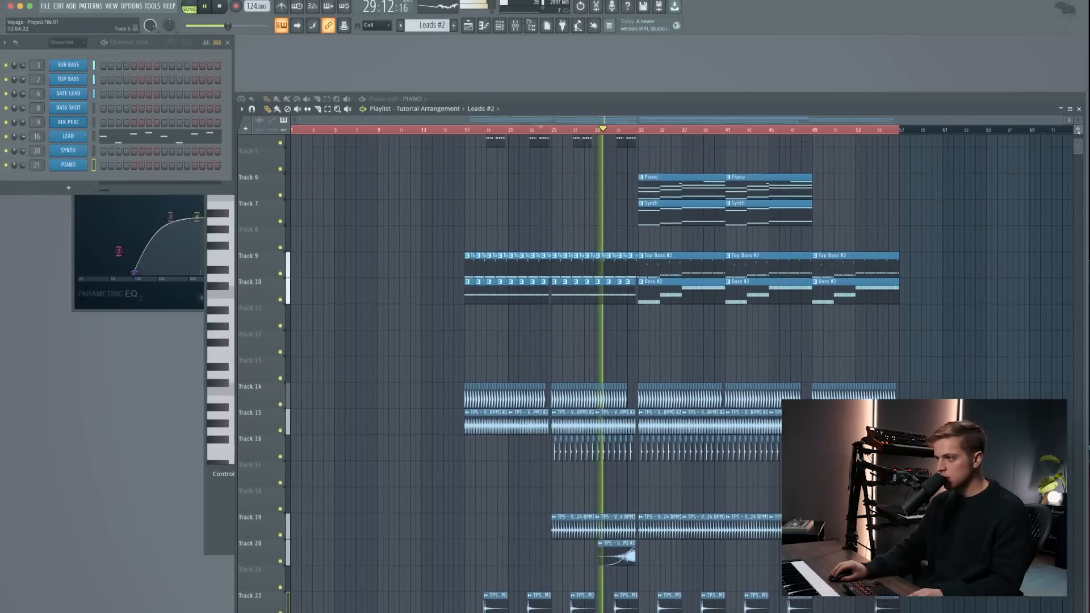
{"action": "scroll", "coordinate": [553, 290], "scroll_direction": "down", "scroll_amount": 3}
{"action": "scroll", "coordinate": [553, 290], "scroll_direction": "up", "scroll_amount": 1}
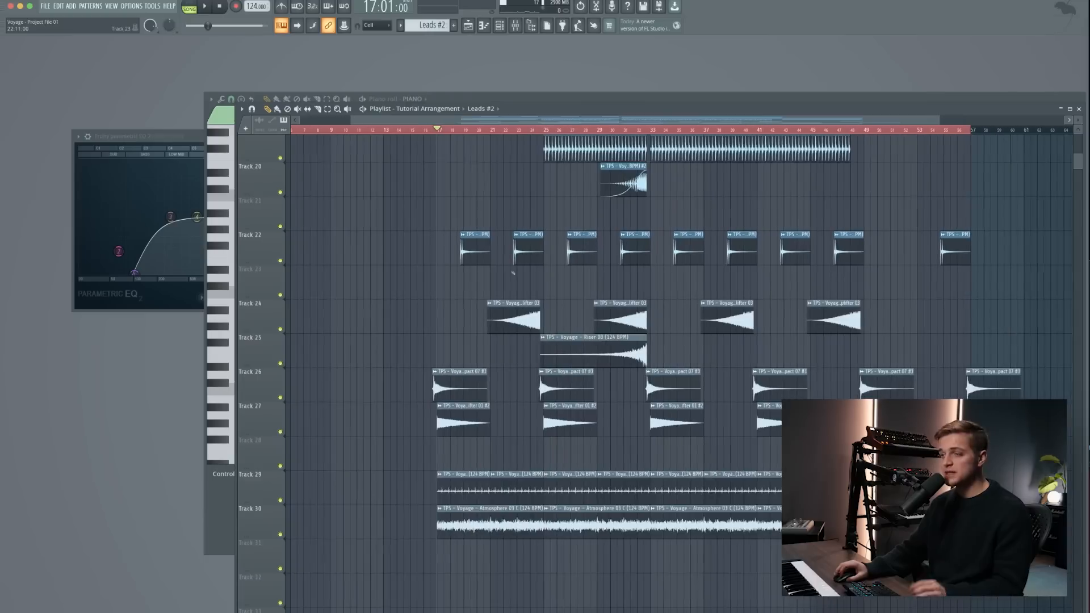
- Solo the impact, downlifter, vinyl noise and atmosphere on Tracks 26, 27, 29 and 30, with the playhead just before bar 17
{"action": "right_click", "coordinate": [280, 397]}
{"action": "left_click", "coordinate": [281, 432]}
{"action": "left_click", "coordinate": [280, 500]}
{"action": "left_click", "coordinate": [280, 534]}
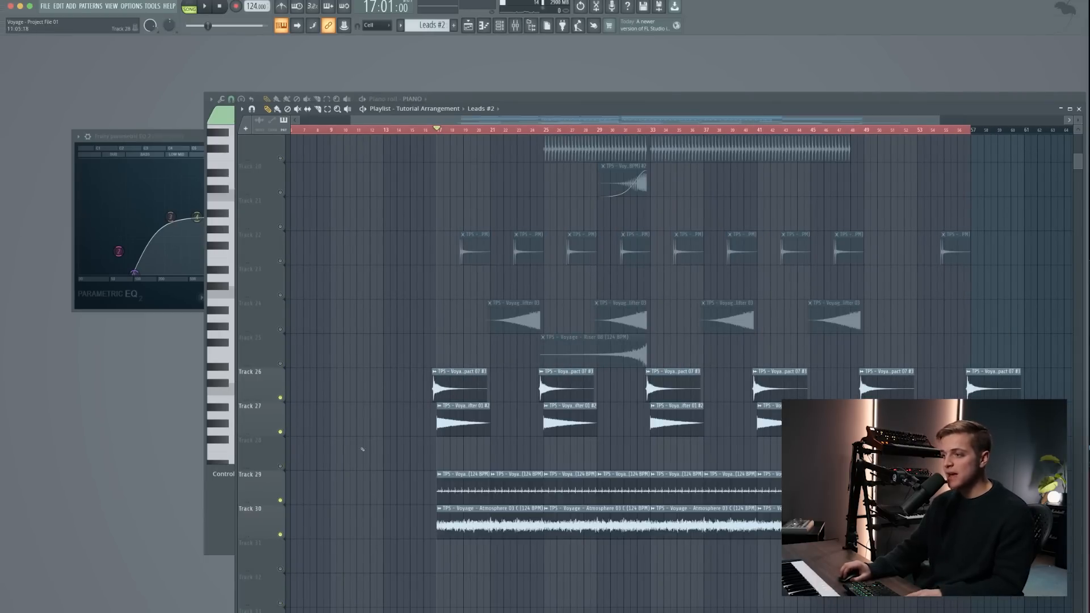
{"action": "left_click", "coordinate": [429, 130]}
{"action": "scroll", "coordinate": [434, 356], "scroll_direction": "up", "scroll_amount": 8}
{"action": "scroll", "coordinate": [433, 357], "scroll_direction": "down", "scroll_amount": 1}
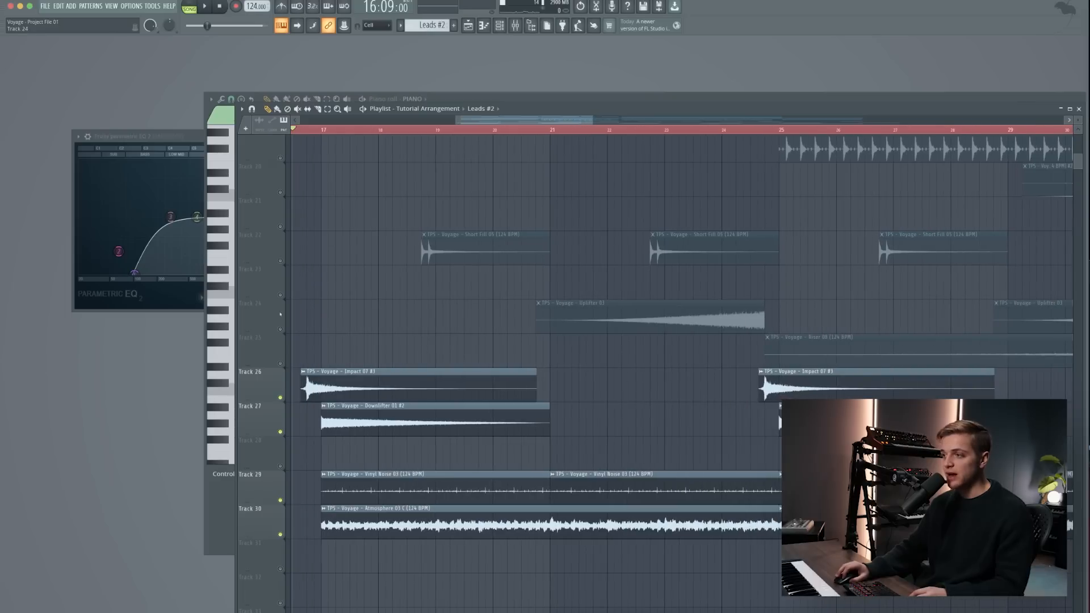
- Unmute the uplifter and riser on Tracks 24 and 25 and play all the soloed effects
{"action": "left_click", "coordinate": [280, 329]}
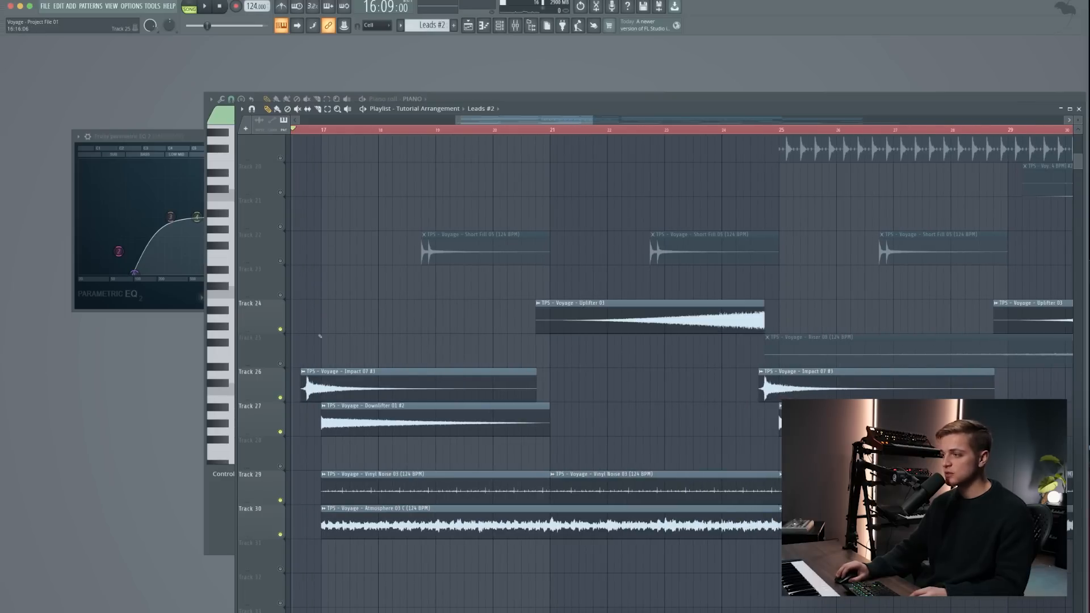
{"action": "scroll", "coordinate": [341, 335], "scroll_direction": "down", "scroll_amount": 3}
{"action": "left_click", "coordinate": [281, 295]}
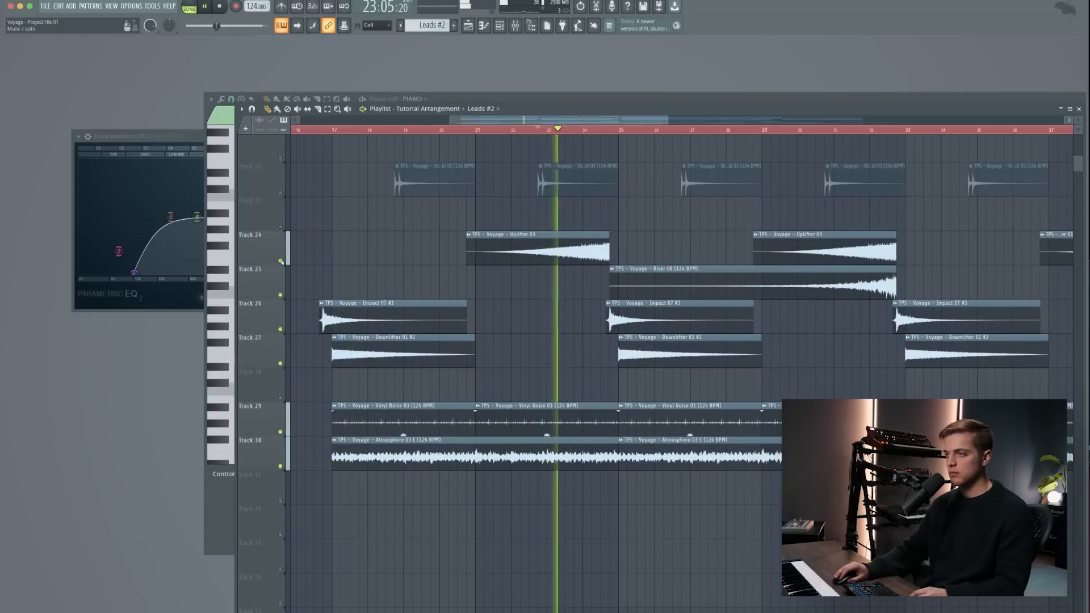
{"action": "scroll", "coordinate": [287, 262], "scroll_direction": "up", "scroll_amount": 3}
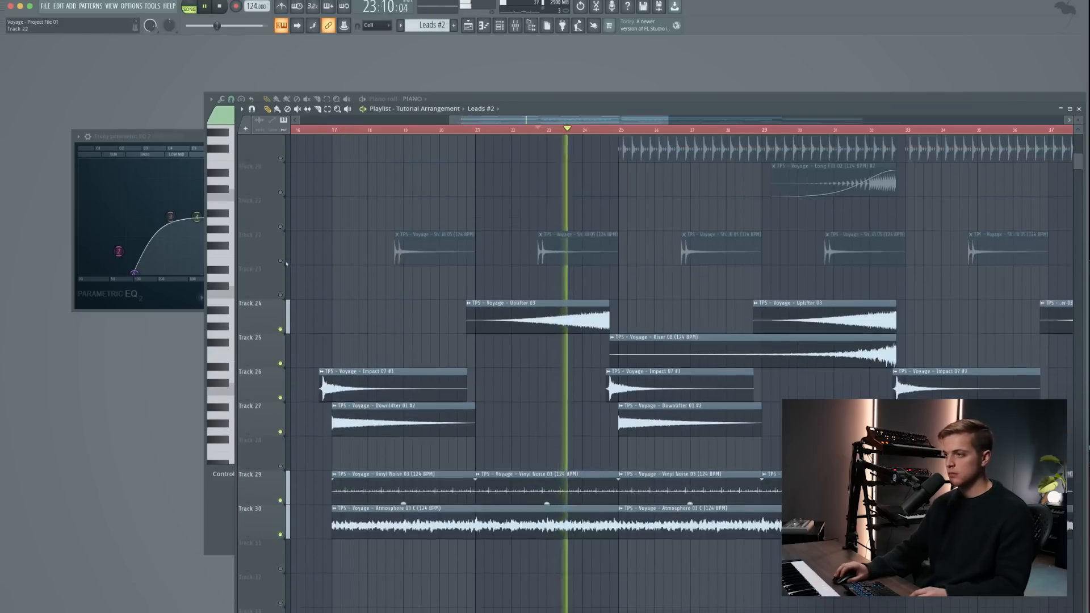
- Bring all tracks back in and play the full arrangement from about bar 22
{"action": "scroll", "coordinate": [287, 263], "scroll_direction": "up", "scroll_amount": 10}
{"action": "key", "text": "space"}
{"action": "scroll", "coordinate": [385, 280], "scroll_direction": "down", "scroll_amount": 6}
{"action": "key", "text": "space"}
{"action": "scroll", "coordinate": [407, 285], "scroll_direction": "down", "scroll_amount": 4}
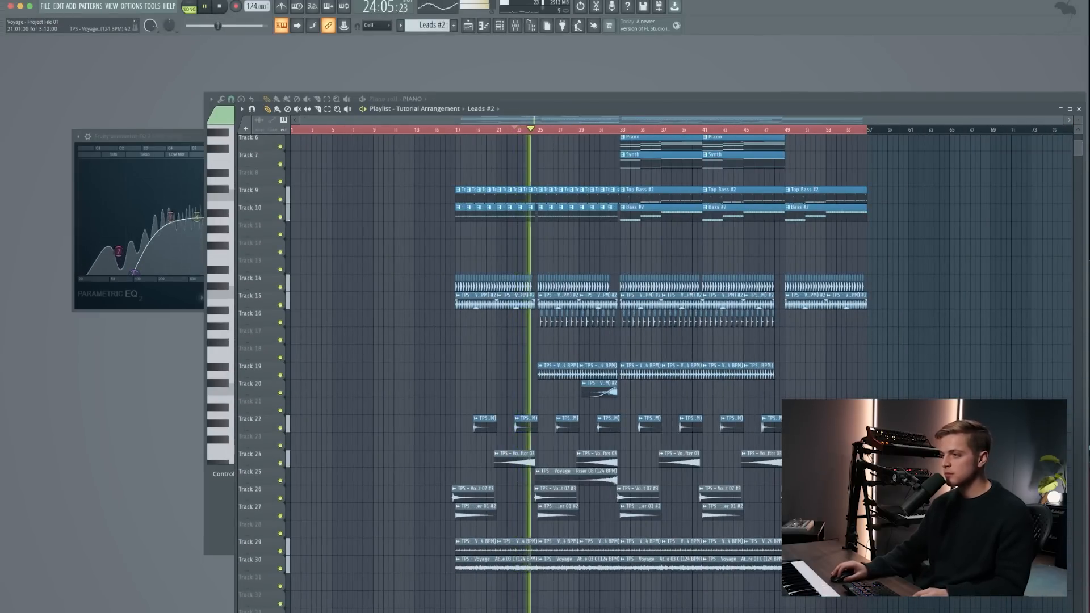
{"action": "scroll", "coordinate": [564, 300], "scroll_direction": "up", "scroll_amount": 3}
{"action": "key", "text": "space"}
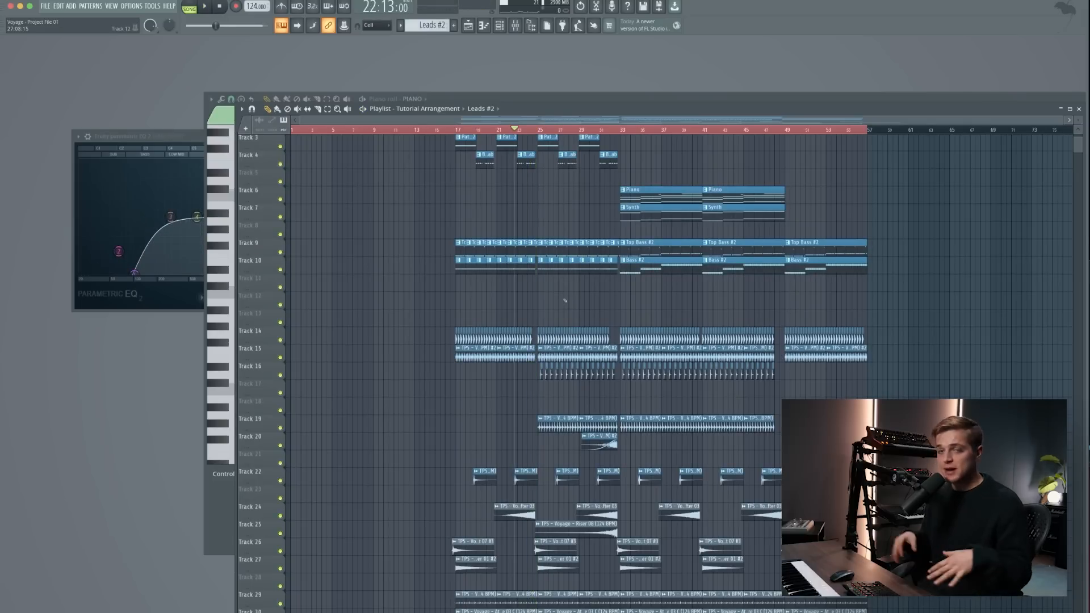
- Switch the playlist from Tutorial Arrangement to the arrangement named Arrangement and close the parametric EQ window
{"action": "left_click", "coordinate": [459, 108]}
{"action": "left_click", "coordinate": [418, 126]}
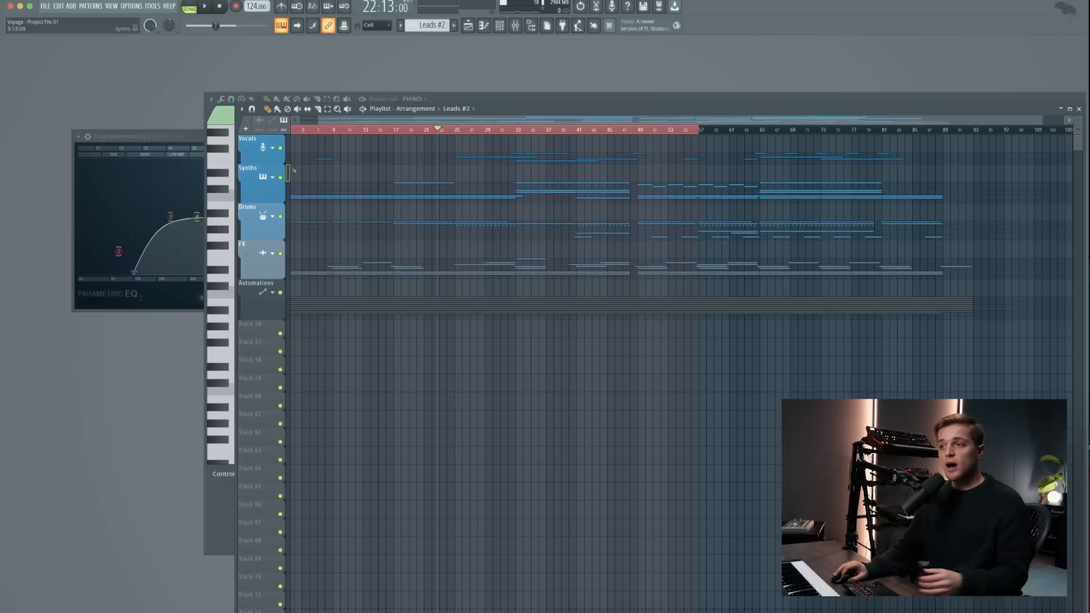
{"action": "left_click", "coordinate": [171, 145]}
{"action": "left_click", "coordinate": [404, 137]}
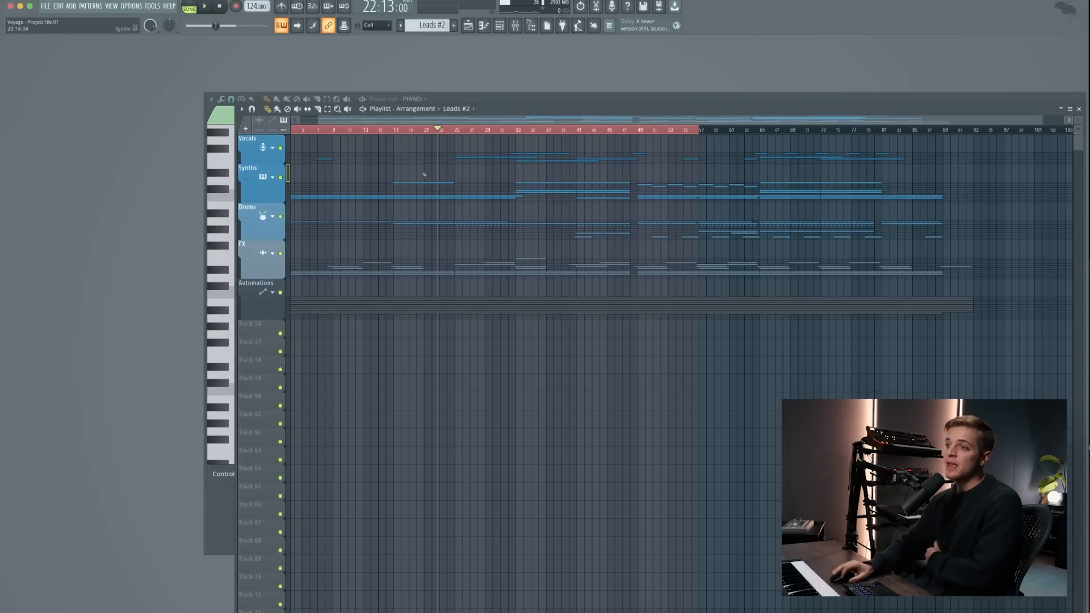
- Expand the Vocals group, solo its Tracks 3 to 7 and listen to the vocal atmosphere clips from bar 33
{"action": "left_click", "coordinate": [272, 148]}
{"action": "right_click", "coordinate": [280, 149]}
{"action": "right_click", "coordinate": [280, 148]}
{"action": "right_click", "coordinate": [280, 257]}
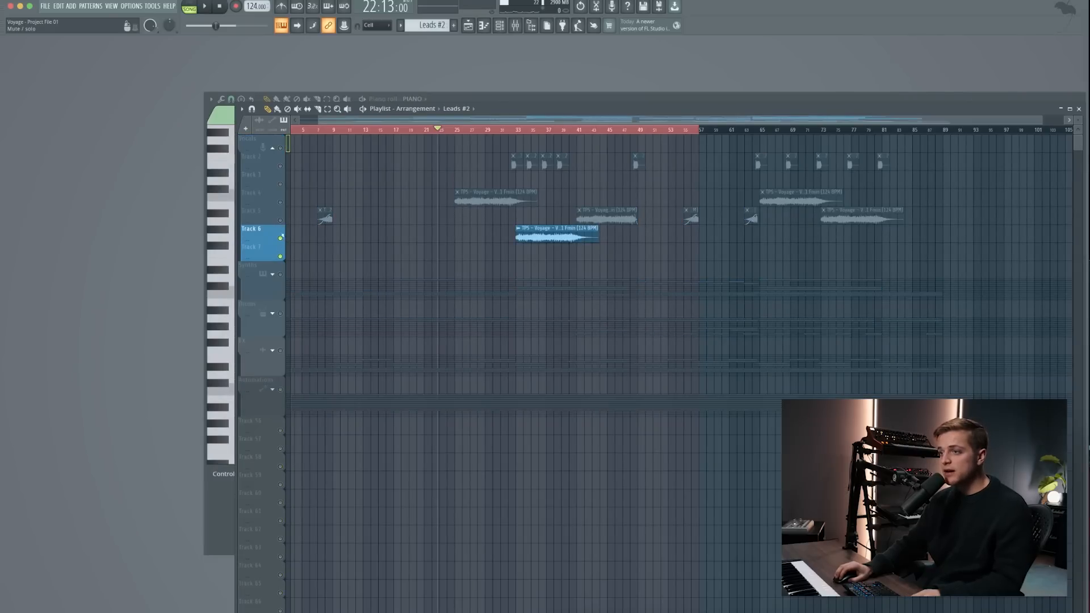
{"action": "left_click", "coordinate": [461, 130]}
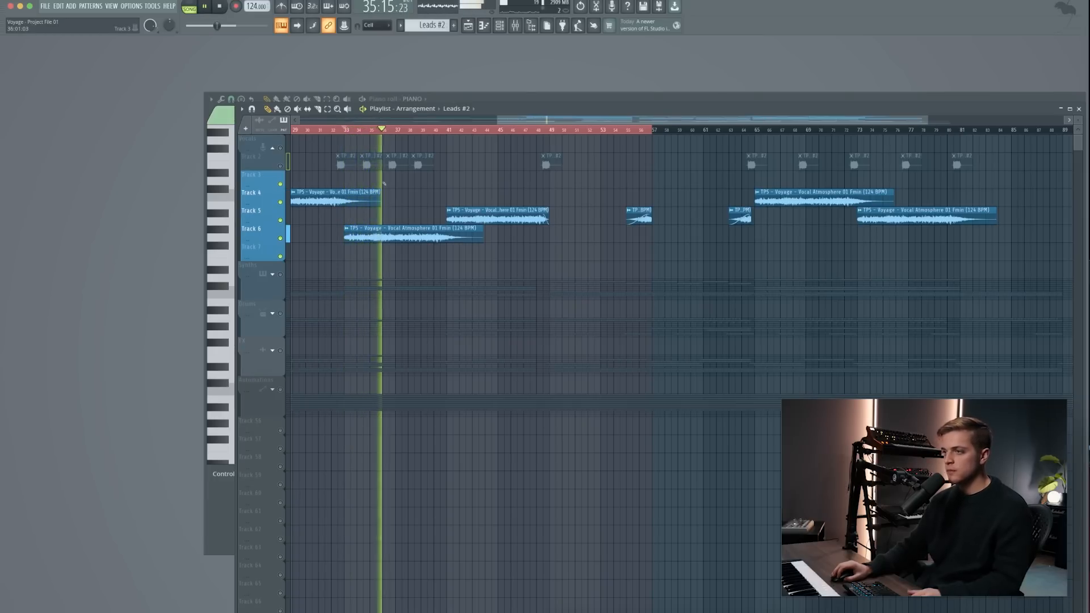
{"action": "key", "text": "space"}
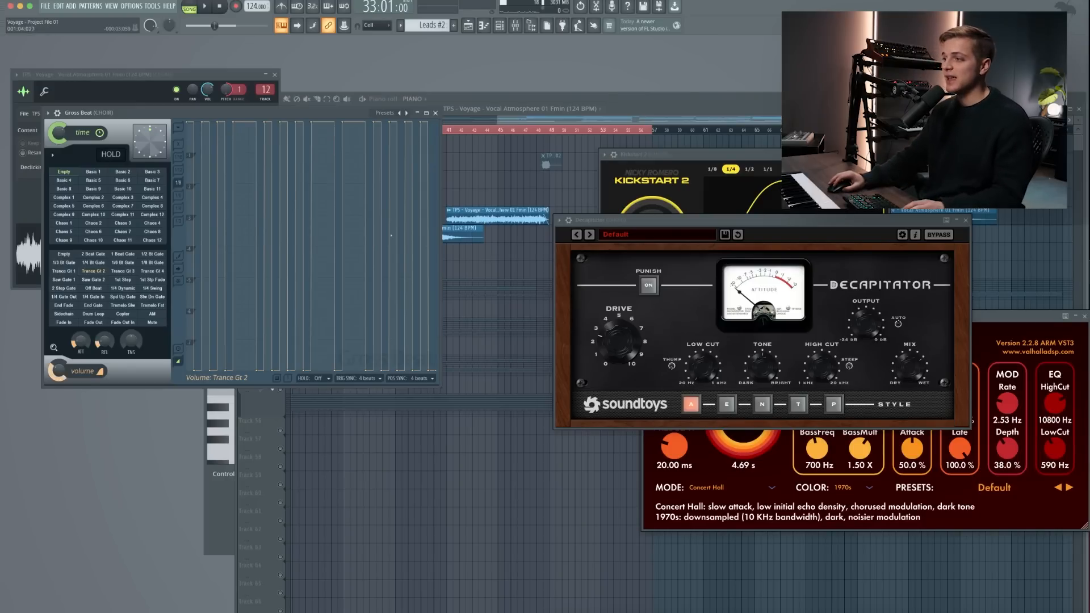
- Move the Decapitator window aside to examine the vocal's Gross Beat, Kickstart and VintageVerb settings, and close the plugin windows
{"action": "left_click_drag", "start_coordinate": [645, 223], "coordinate": [370, 236]}
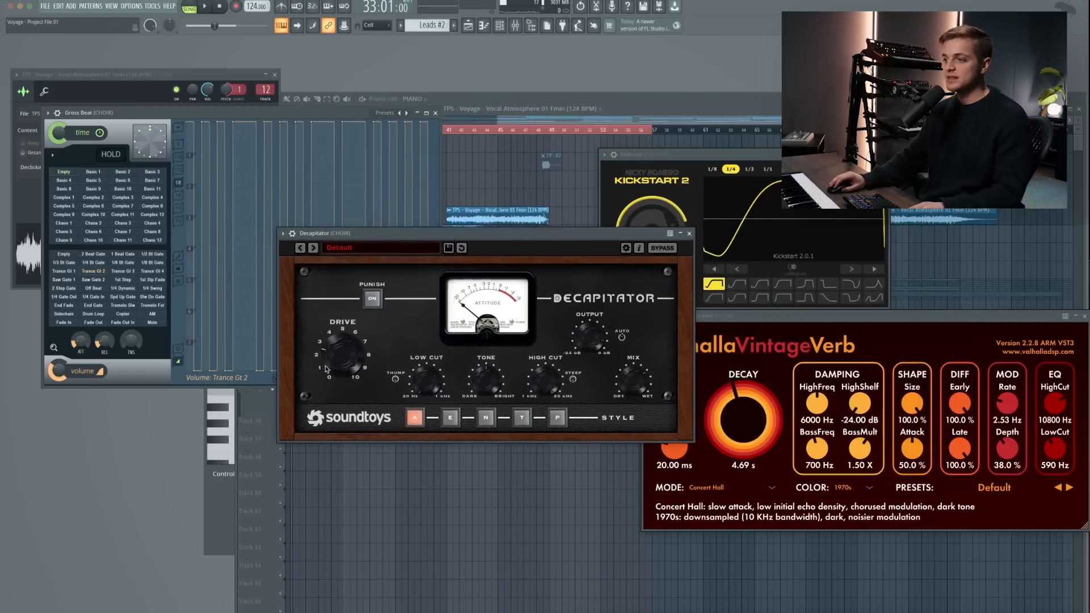
{"action": "left_click_drag", "start_coordinate": [453, 239], "coordinate": [317, 235]}
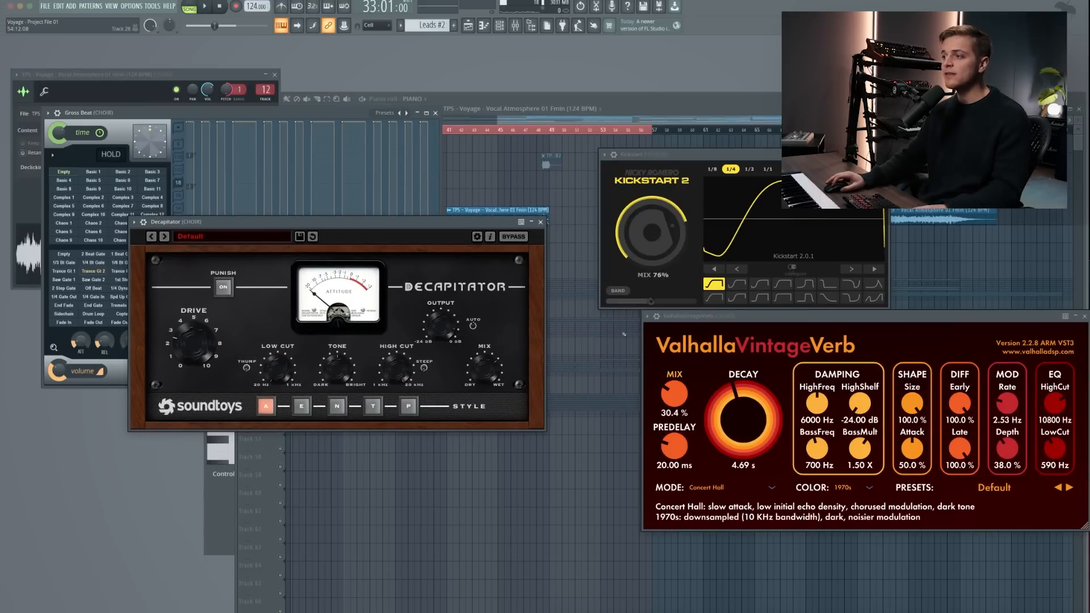
{"action": "left_click", "coordinate": [579, 217]}
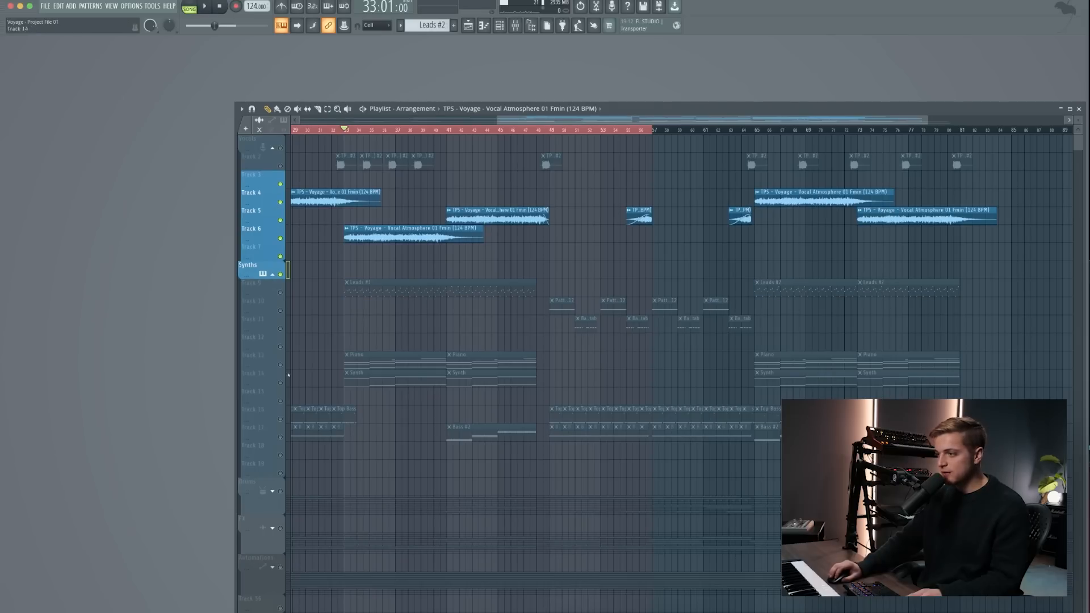
- Unmute the Piano and Synth Tracks 13 and 14 and the bass Tracks 16 and 17 alongside the vocals
{"action": "left_click", "coordinate": [281, 383]}
{"action": "left_click", "coordinate": [280, 365]}
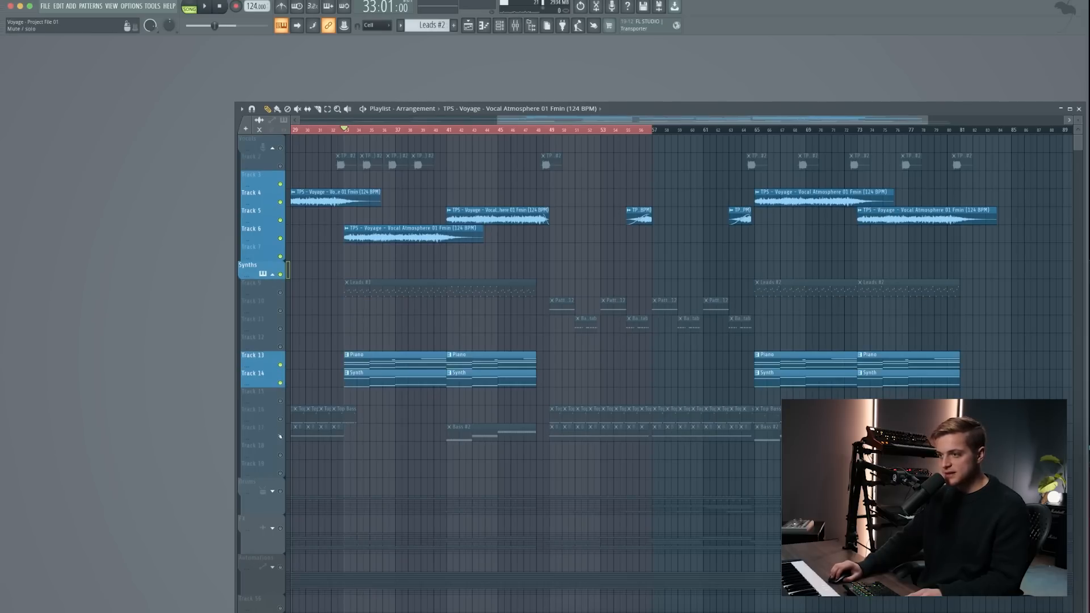
{"action": "left_click", "coordinate": [280, 437]}
{"action": "left_click", "coordinate": [281, 419]}
- Play the vocals, chords and bass together from bar 64 and clear the clip selection
{"action": "scroll", "coordinate": [753, 128], "scroll_direction": "right", "scroll_amount": 1}
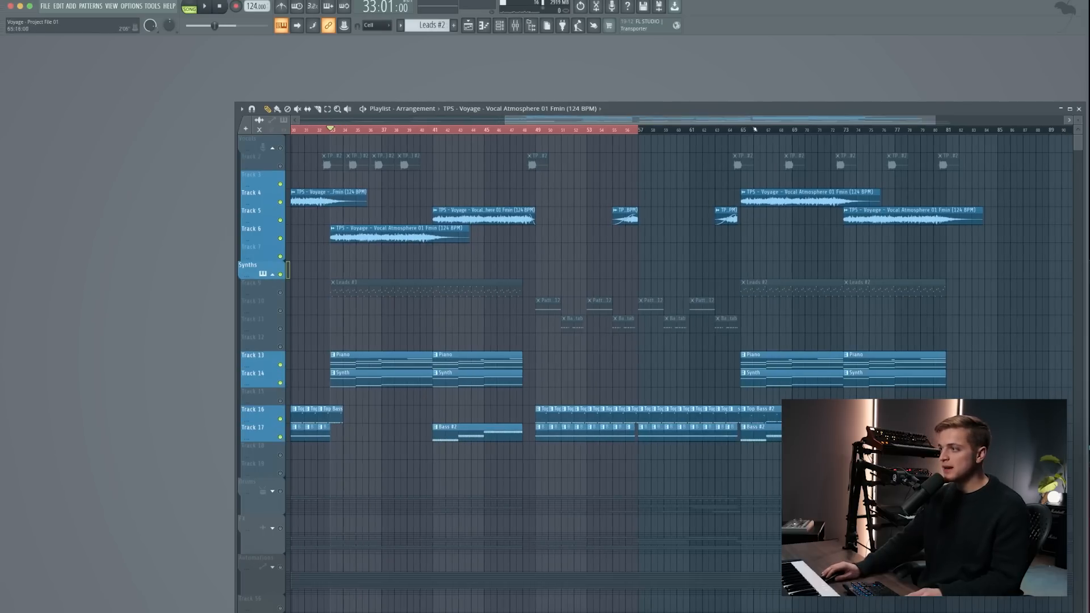
{"action": "double_click", "coordinate": [736, 131]}
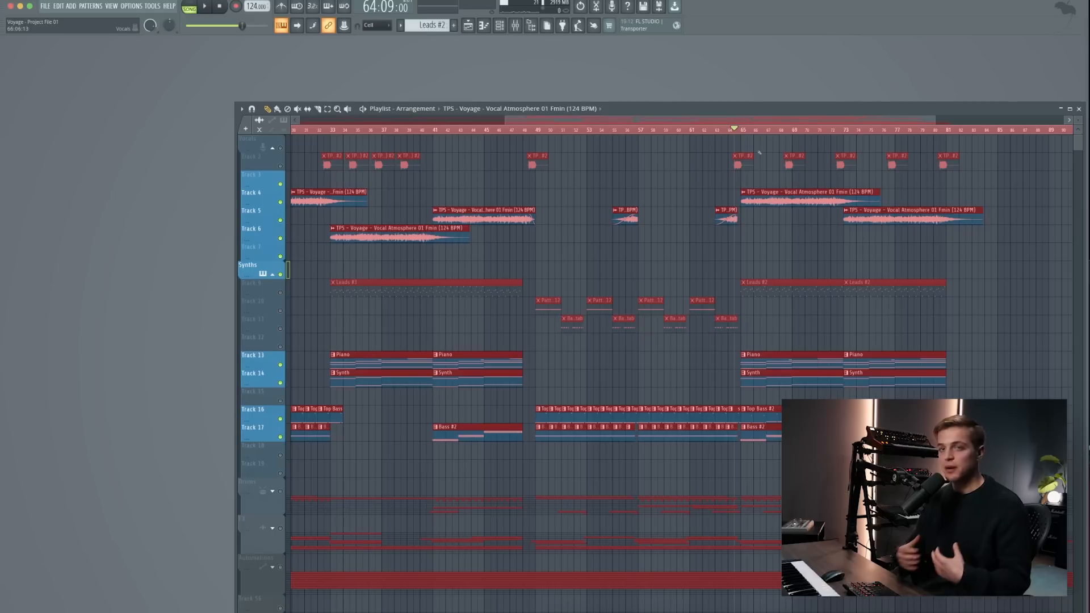
{"action": "key", "text": "space"}
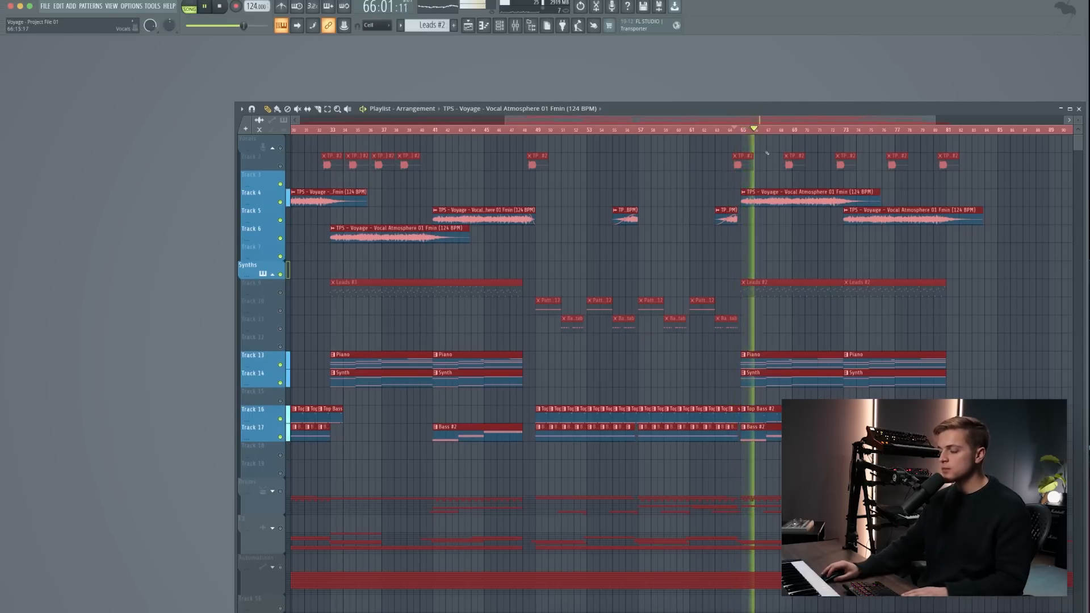
{"action": "scroll", "coordinate": [754, 244], "scroll_direction": "down", "scroll_amount": 3}
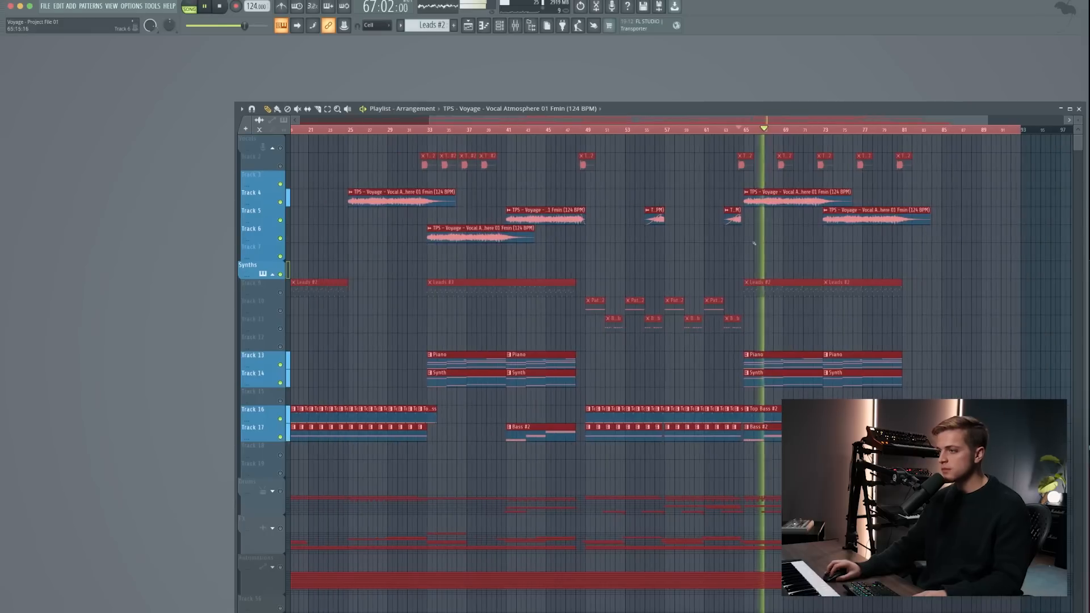
{"action": "left_click", "coordinate": [746, 248], "text": "super"}
{"action": "scroll", "coordinate": [591, 239], "scroll_direction": "down", "scroll_amount": 2}
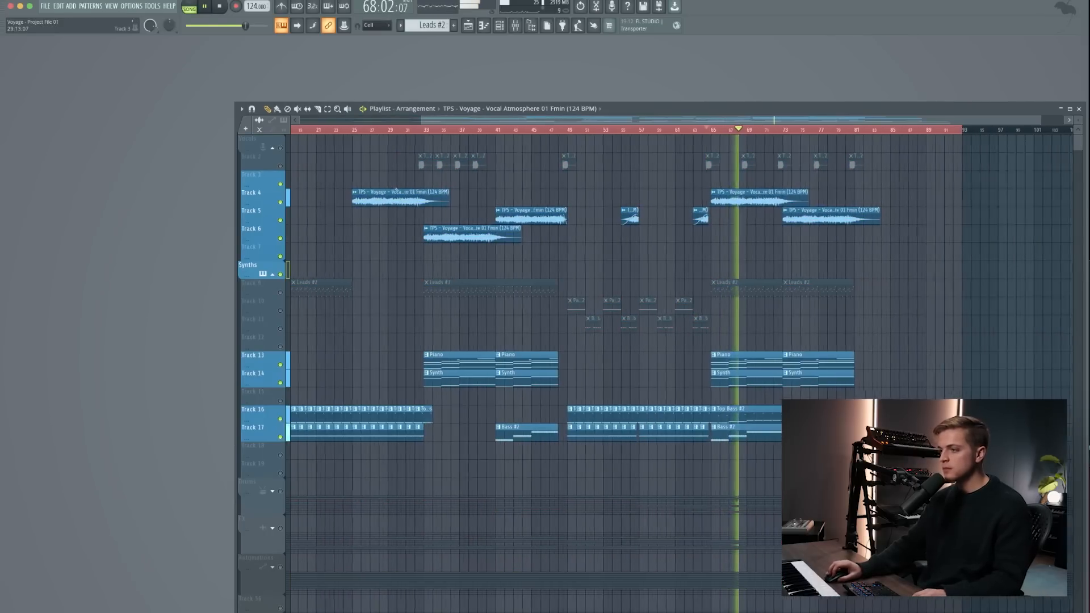
- Unmute the short vocal clips on Track 2, stop playback and set the playhead to bar 32
{"action": "left_click", "coordinate": [281, 165]}
{"action": "key", "text": "space"}
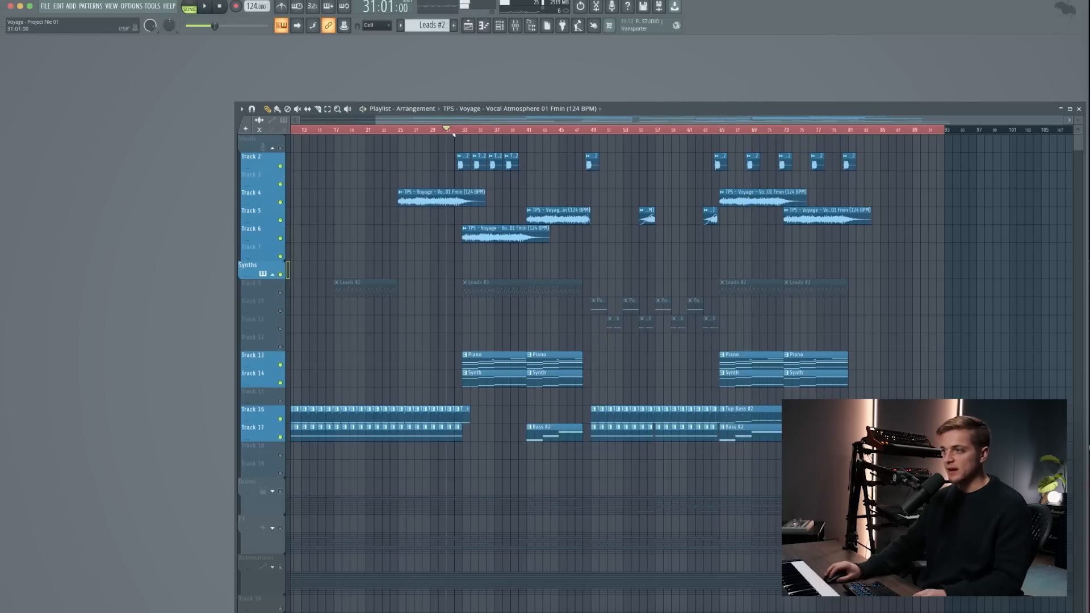
{"action": "scroll", "coordinate": [453, 135], "scroll_direction": "up", "scroll_amount": 6}
{"action": "scroll", "coordinate": [485, 158], "scroll_direction": "down", "scroll_amount": 5}
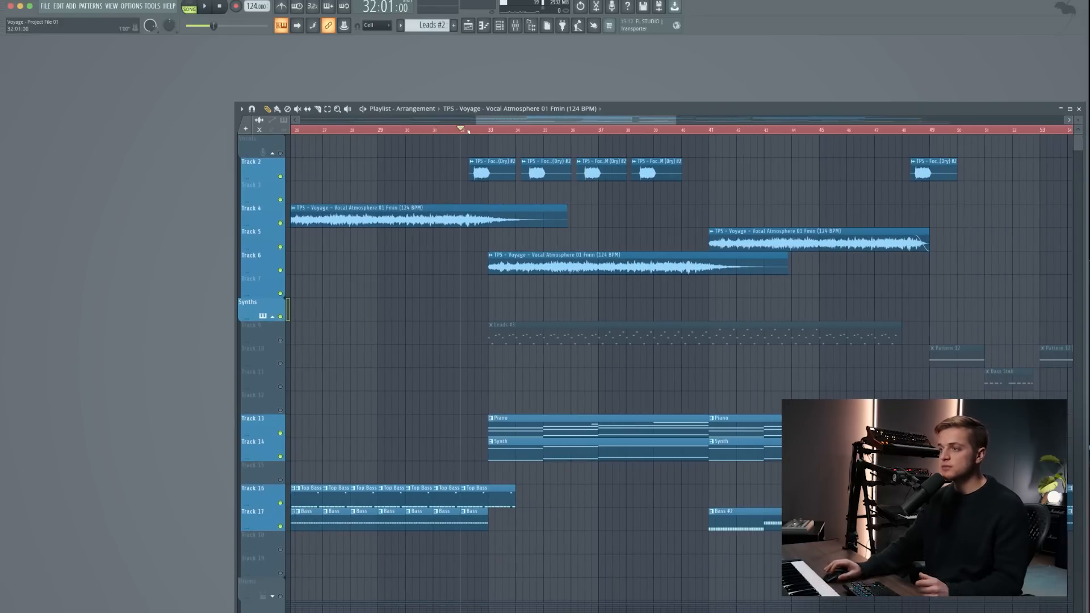
- Play the vocals and chords together from bar 32
{"action": "key", "text": "space"}
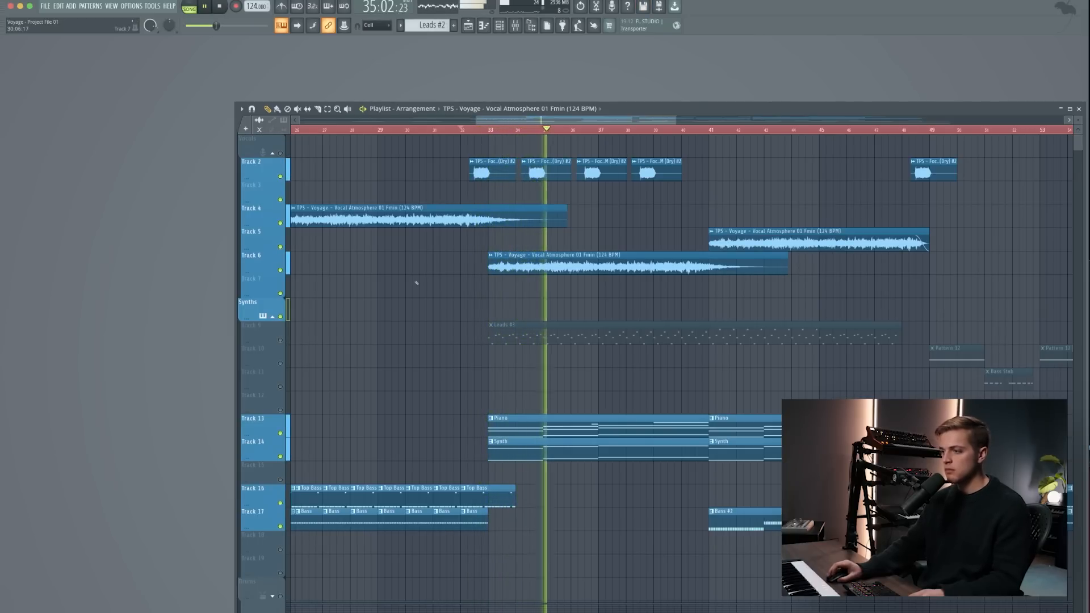
{"action": "scroll", "coordinate": [440, 313], "scroll_direction": "down", "scroll_amount": 3}
{"action": "left_click_drag", "start_coordinate": [513, 419], "coordinate": [303, 426]}
{"action": "scroll", "coordinate": [489, 421], "scroll_direction": "down", "scroll_amount": 4}
{"action": "key", "text": "ctrl+z"}
{"action": "scroll", "coordinate": [300, 425], "scroll_direction": "up", "scroll_amount": 1}
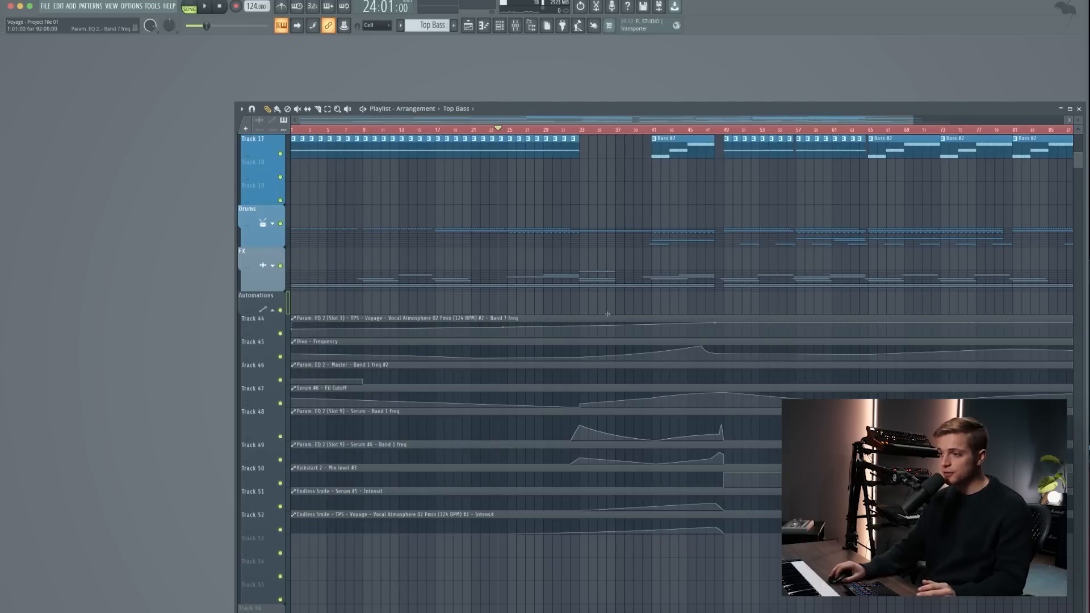
- Examine the layout of the full arrangement, from the vocals and synths down to the drums, FX and automation tracks
{"action": "scroll", "coordinate": [607, 314], "scroll_direction": "down", "scroll_amount": 3}
{"action": "scroll", "coordinate": [607, 314], "scroll_direction": "up", "scroll_amount": 3}
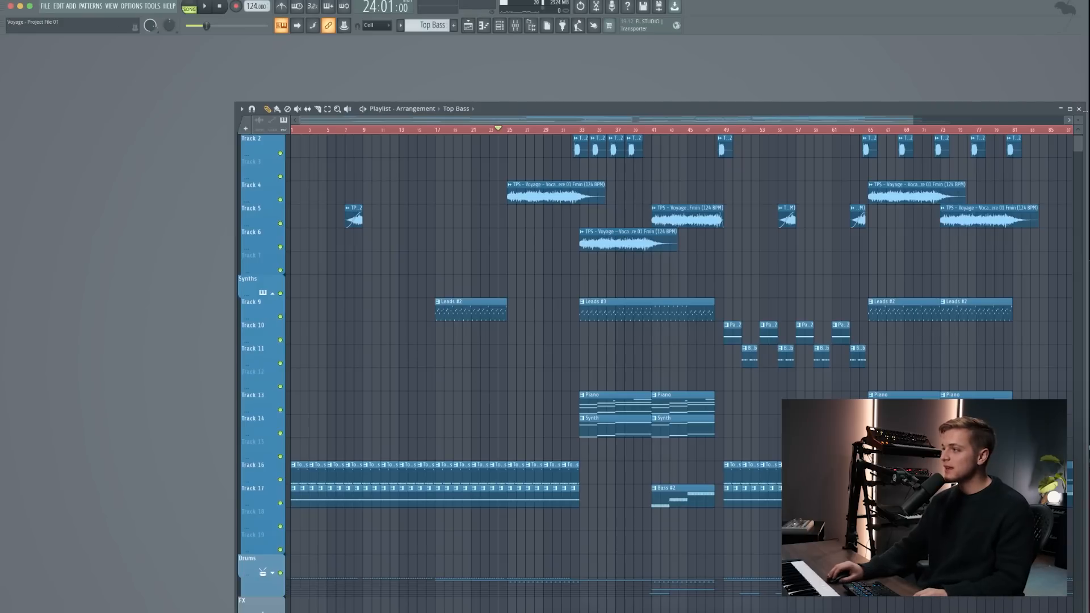
{"action": "scroll", "coordinate": [652, 369], "scroll_direction": "down", "scroll_amount": 3}
{"action": "scroll", "coordinate": [700, 260], "scroll_direction": "up", "scroll_amount": 3}
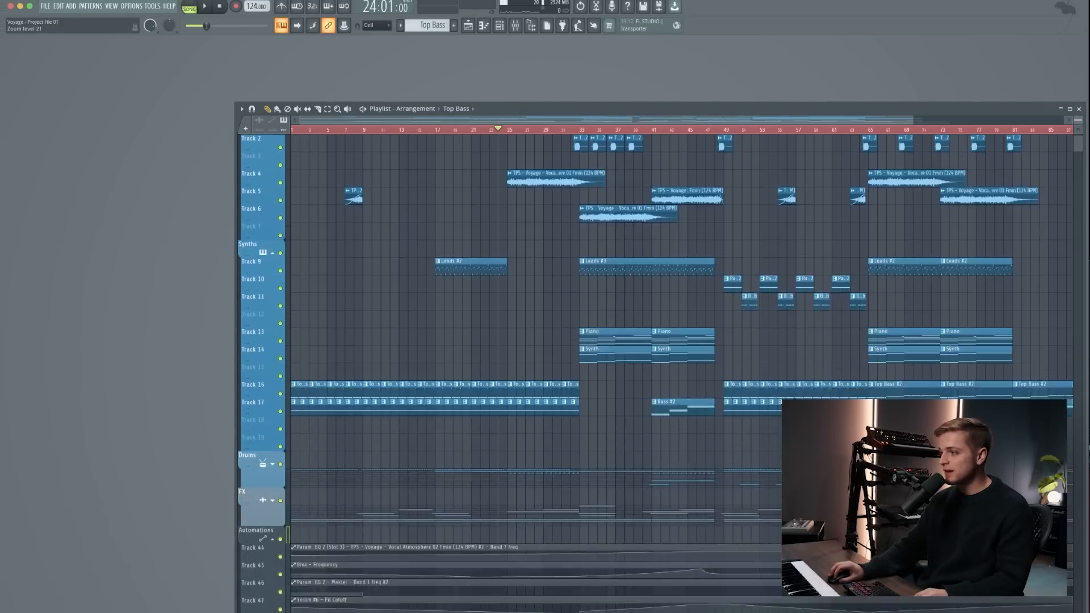
{"action": "scroll", "coordinate": [700, 260], "scroll_direction": "down", "scroll_amount": 3}
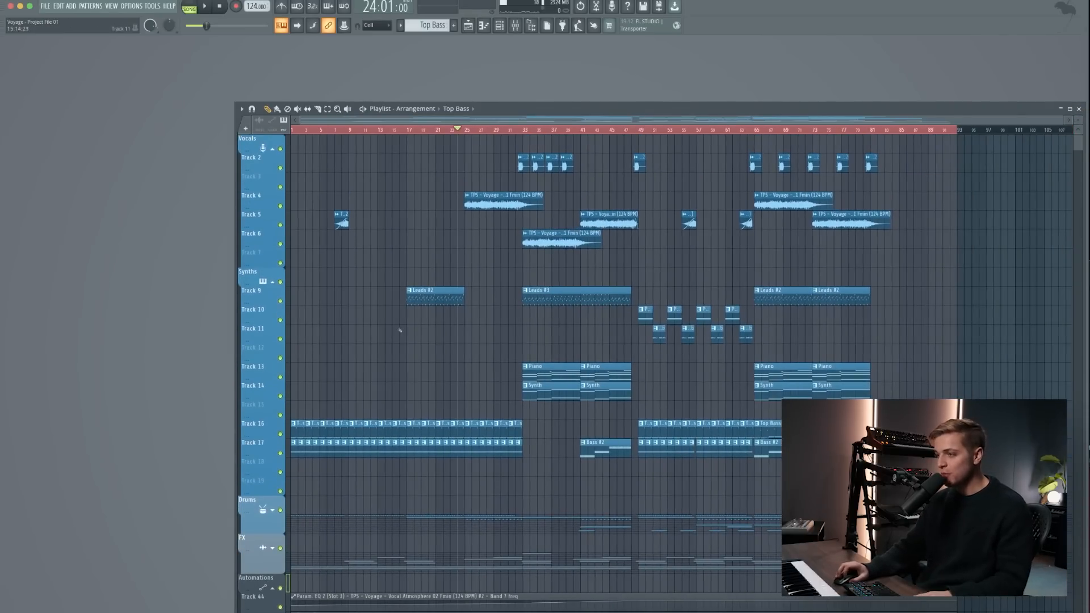
{"action": "scroll", "coordinate": [316, 374], "scroll_direction": "down", "scroll_amount": 2}
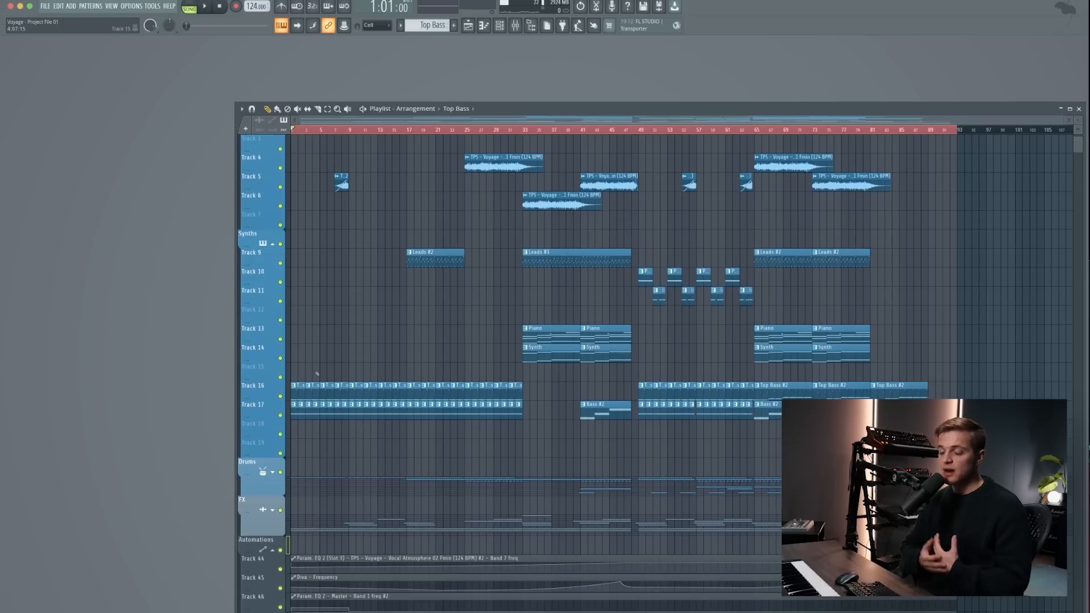
- Play the intro from bar 1 and again from bar 8 to hear the transition into bar 9, and stop playback
{"action": "scroll", "coordinate": [292, 395], "scroll_direction": "up", "scroll_amount": 5}
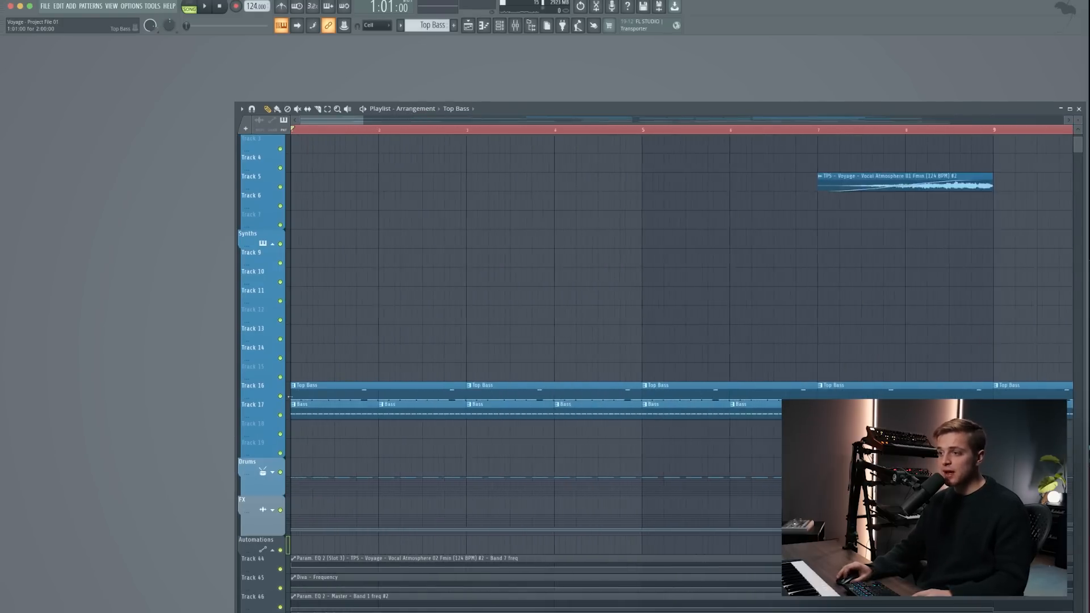
{"action": "scroll", "coordinate": [292, 395], "scroll_direction": "down", "scroll_amount": 1}
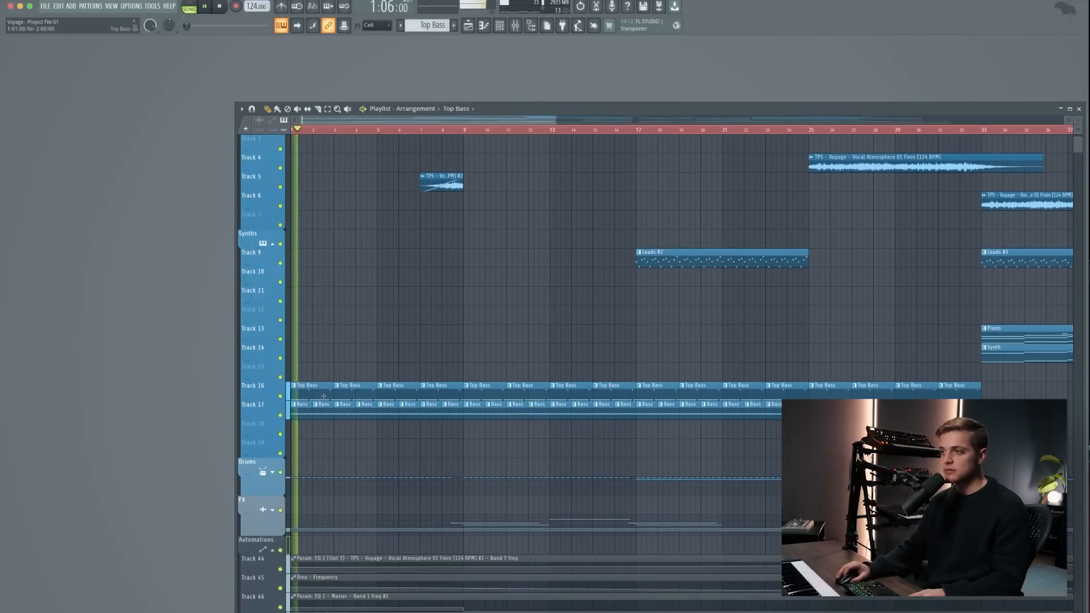
{"action": "key", "text": "space"}
{"action": "left_click", "coordinate": [453, 129]}
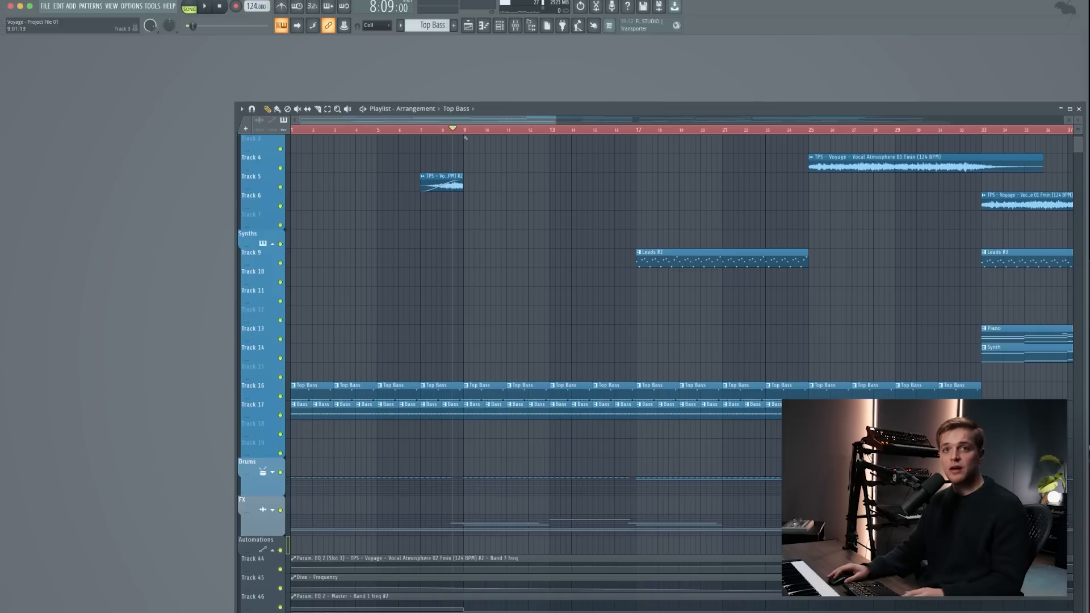
{"action": "key", "text": "space"}
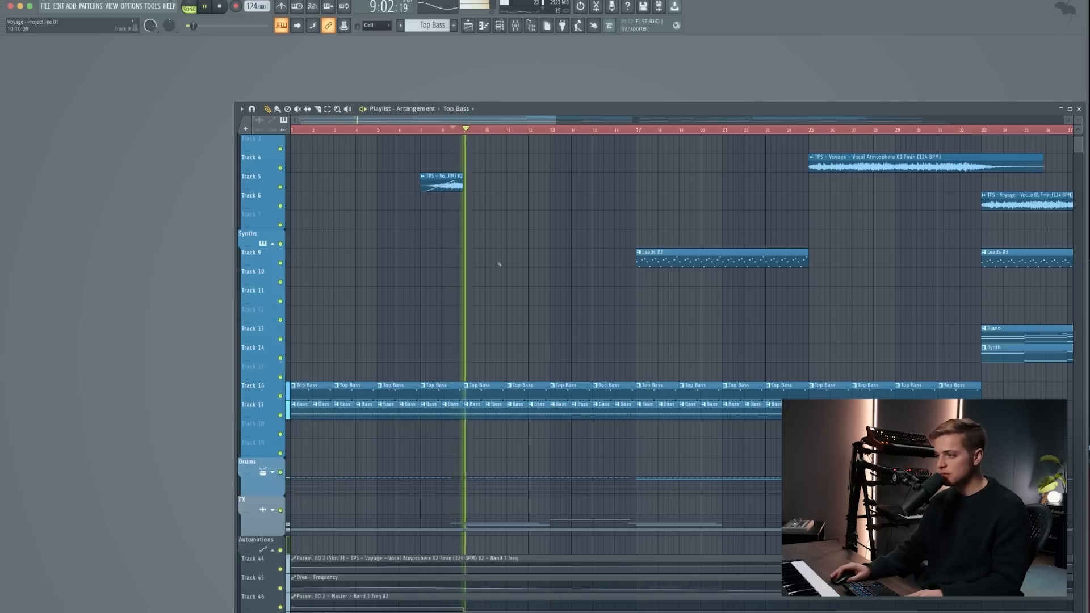
{"action": "scroll", "coordinate": [461, 281], "scroll_direction": "down", "scroll_amount": 1}
{"action": "scroll", "coordinate": [460, 280], "scroll_direction": "down", "scroll_amount": 6}
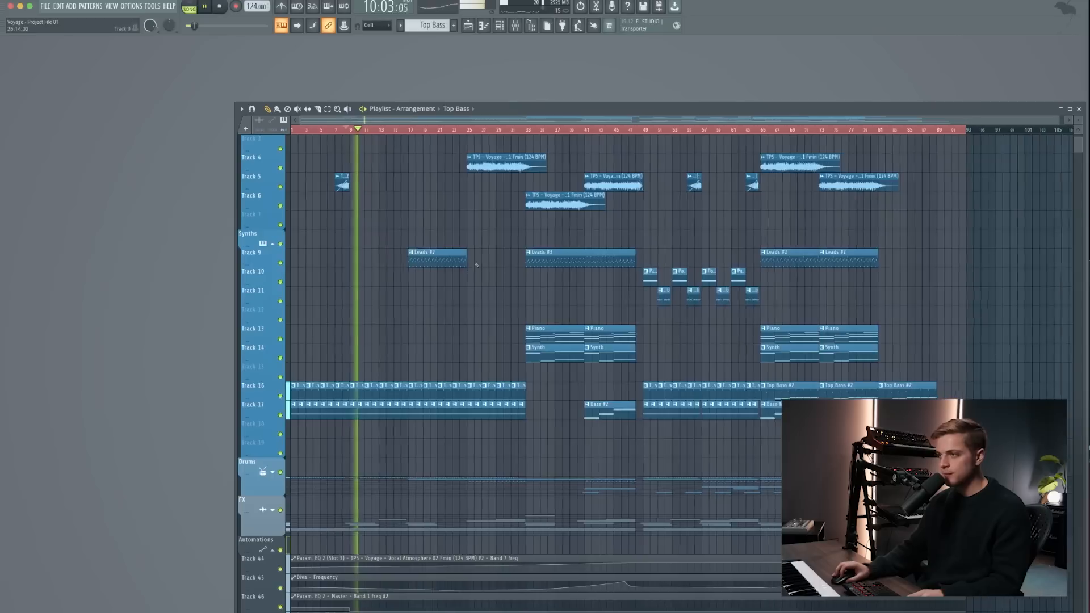
{"action": "key", "text": "space"}
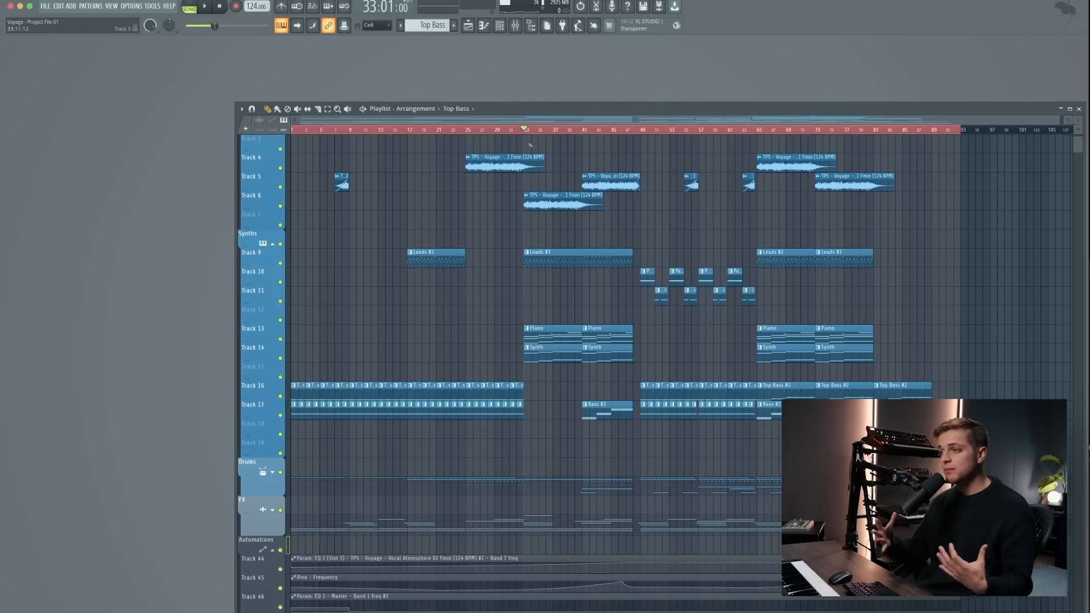
- Solo the leads on Track 9 to hear them alone in the break, and bring all other tracks back in
{"action": "scroll", "coordinate": [595, 187], "scroll_direction": "up", "scroll_amount": 1}
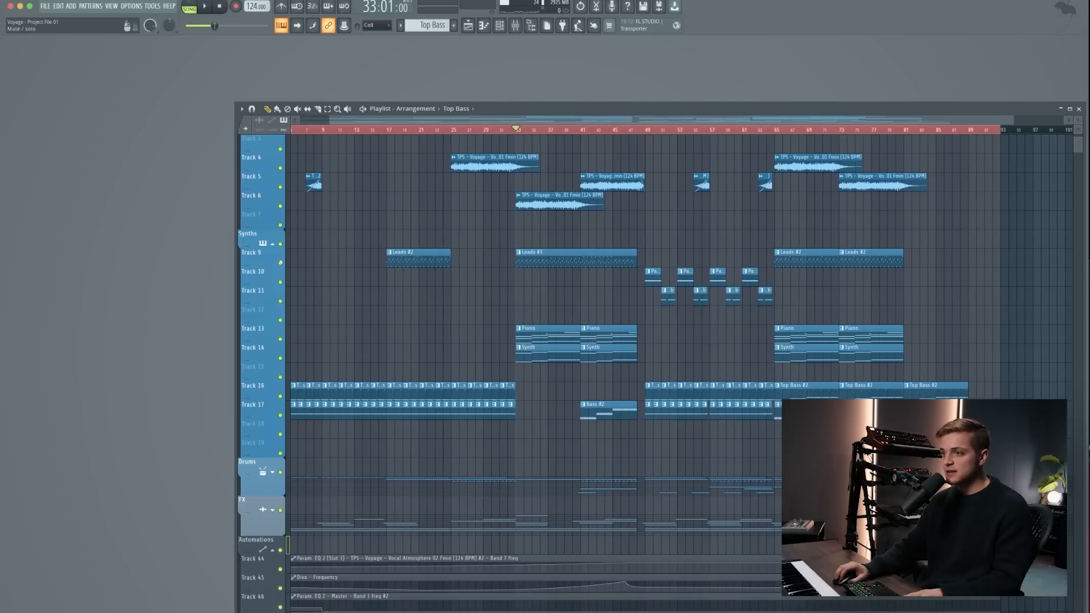
{"action": "right_click", "coordinate": [281, 263]}
{"action": "scroll", "coordinate": [613, 258], "scroll_direction": "up", "scroll_amount": 5}
{"action": "scroll", "coordinate": [565, 255], "scroll_direction": "up", "scroll_amount": 4}
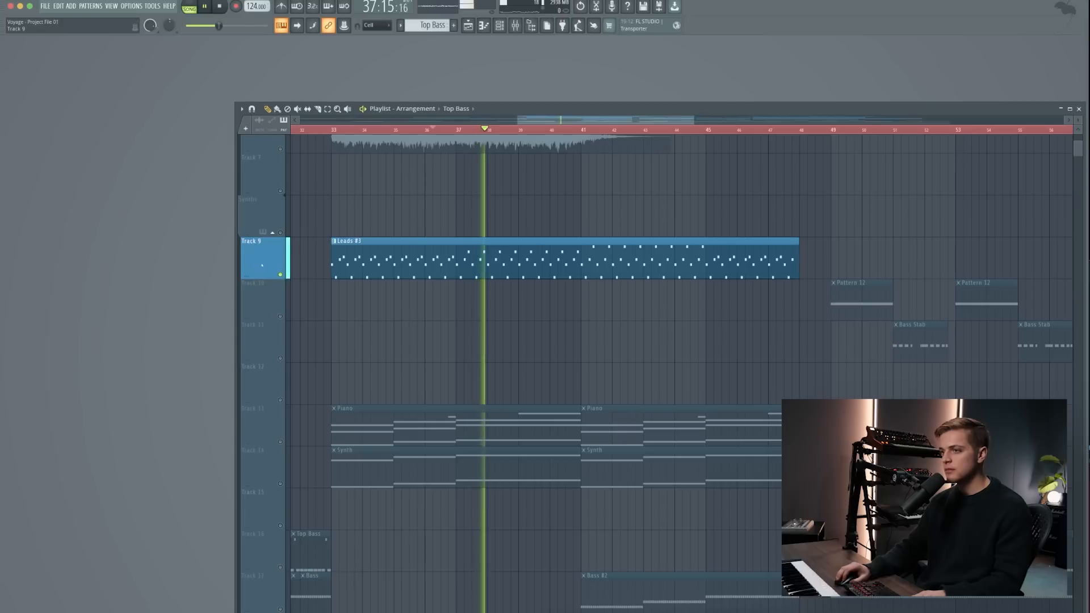
{"action": "right_click", "coordinate": [281, 274]}
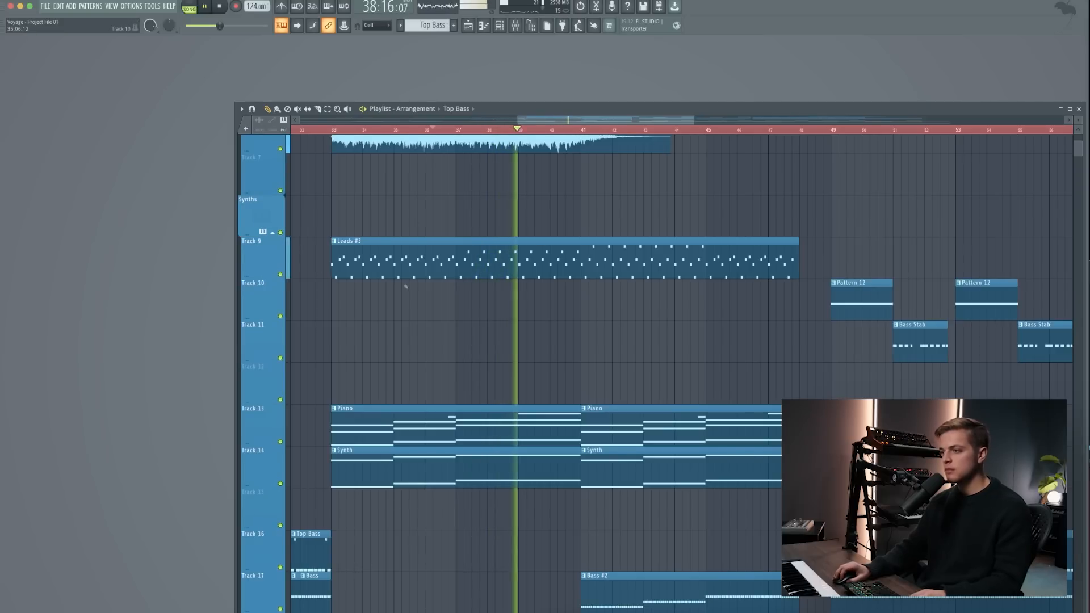
- Listen to the break with all tracks together through bar 41 and stop playback
{"action": "scroll", "coordinate": [410, 287], "scroll_direction": "down", "scroll_amount": 2}
{"action": "scroll", "coordinate": [415, 286], "scroll_direction": "down", "scroll_amount": 3}
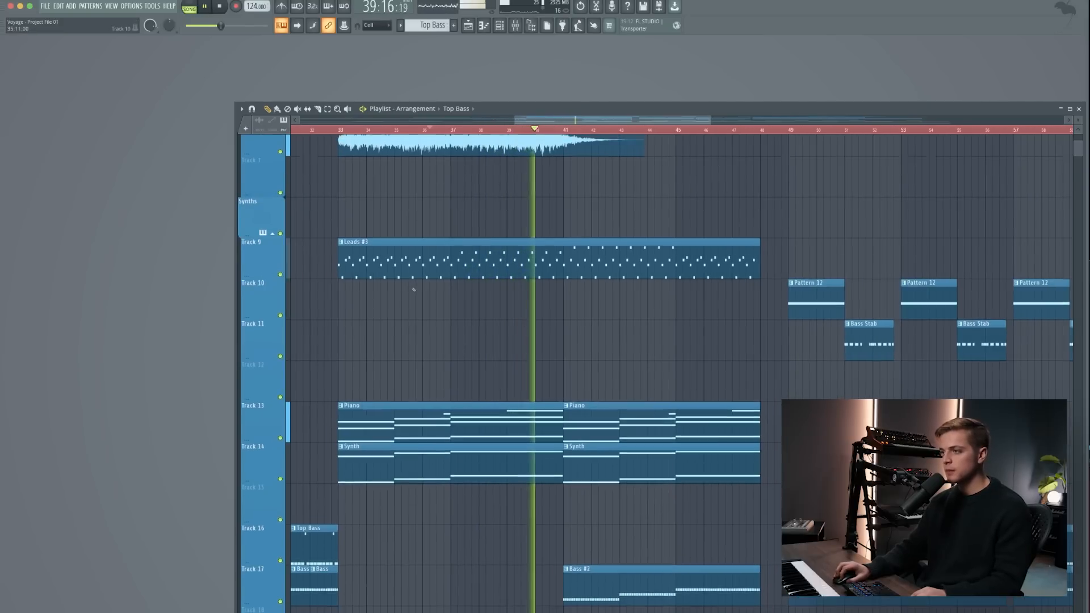
{"action": "scroll", "coordinate": [581, 287], "scroll_direction": "down", "scroll_amount": 3}
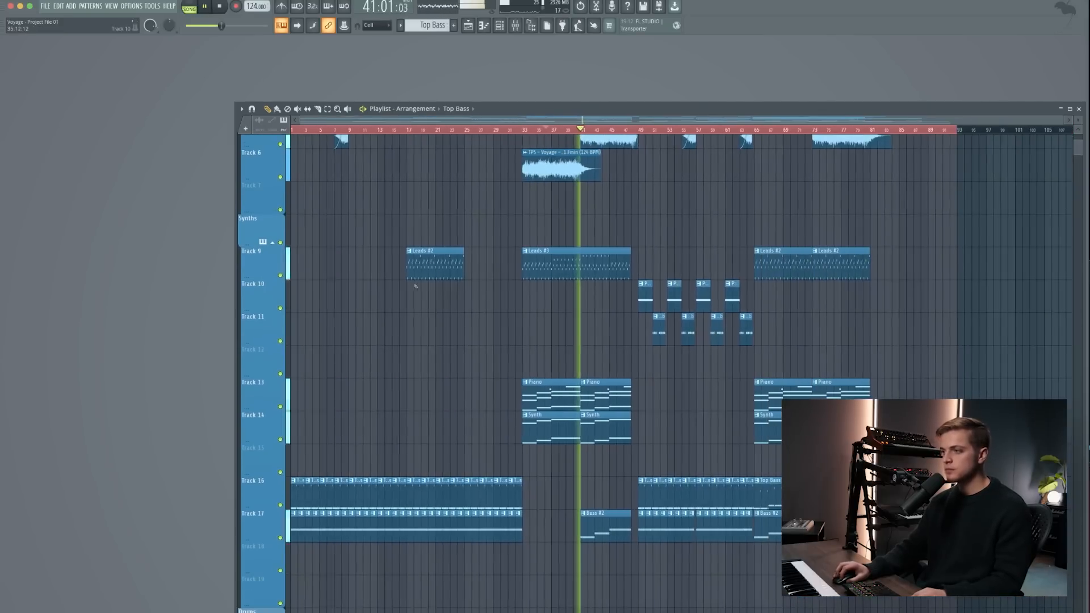
{"action": "scroll", "coordinate": [581, 286], "scroll_direction": "up", "scroll_amount": 3}
{"action": "scroll", "coordinate": [702, 312], "scroll_direction": "down", "scroll_amount": 5}
{"action": "scroll", "coordinate": [692, 325], "scroll_direction": "up", "scroll_amount": 6}
{"action": "key", "text": "space"}
- Expand the Drums group and examine how its clips on Tracks 21 to 23 are arranged against the bass
{"action": "scroll", "coordinate": [572, 414], "scroll_direction": "down", "scroll_amount": 6}
{"action": "scroll", "coordinate": [321, 464], "scroll_direction": "up", "scroll_amount": 5}
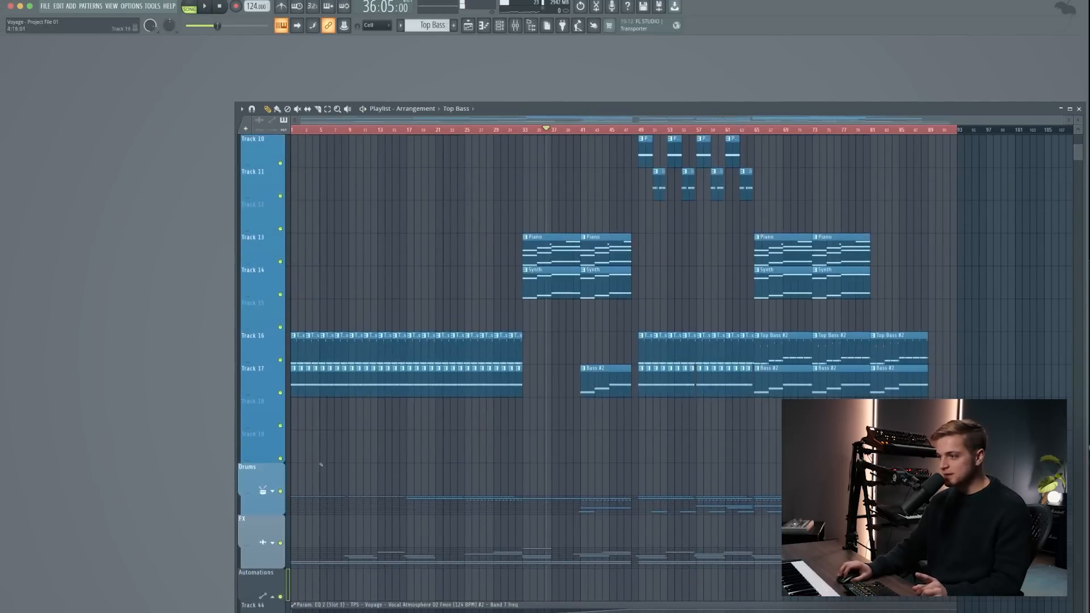
{"action": "left_click", "coordinate": [273, 491]}
{"action": "scroll", "coordinate": [295, 490], "scroll_direction": "down", "scroll_amount": 8}
{"action": "scroll", "coordinate": [323, 486], "scroll_direction": "up", "scroll_amount": 8}
{"action": "scroll", "coordinate": [324, 486], "scroll_direction": "down", "scroll_amount": 3}
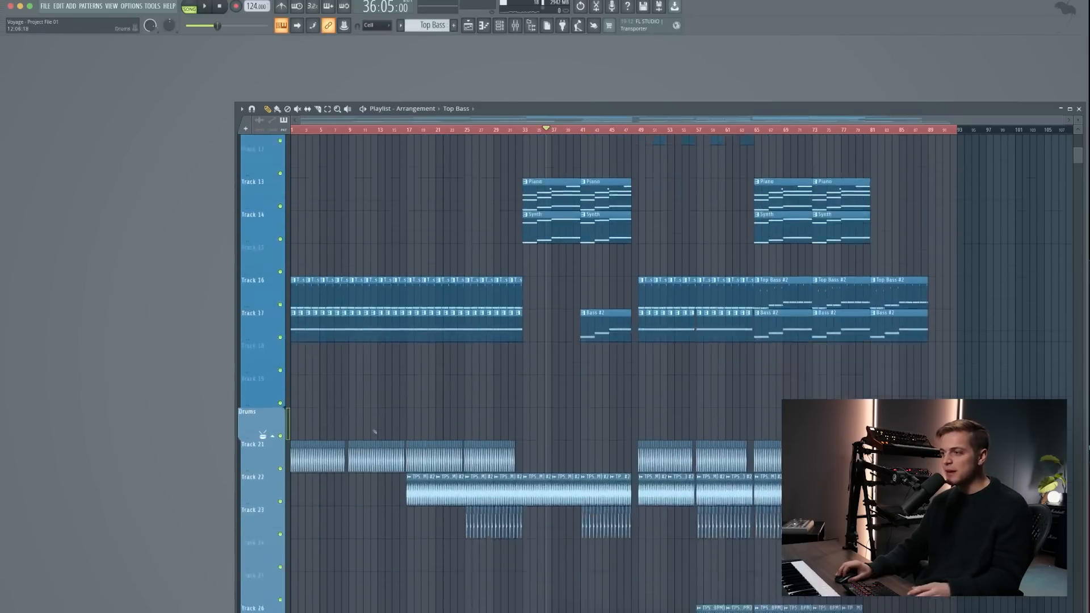
{"action": "scroll", "coordinate": [391, 414], "scroll_direction": "up", "scroll_amount": 2}
{"action": "scroll", "coordinate": [628, 227], "scroll_direction": "up", "scroll_amount": 2}
- Solo the Long Fill on Track 27, unmute Tracks 23 and 22, and play the build-up from bar 41
{"action": "scroll", "coordinate": [628, 226], "scroll_direction": "up", "scroll_amount": 2}
{"action": "scroll", "coordinate": [605, 382], "scroll_direction": "down", "scroll_amount": 8}
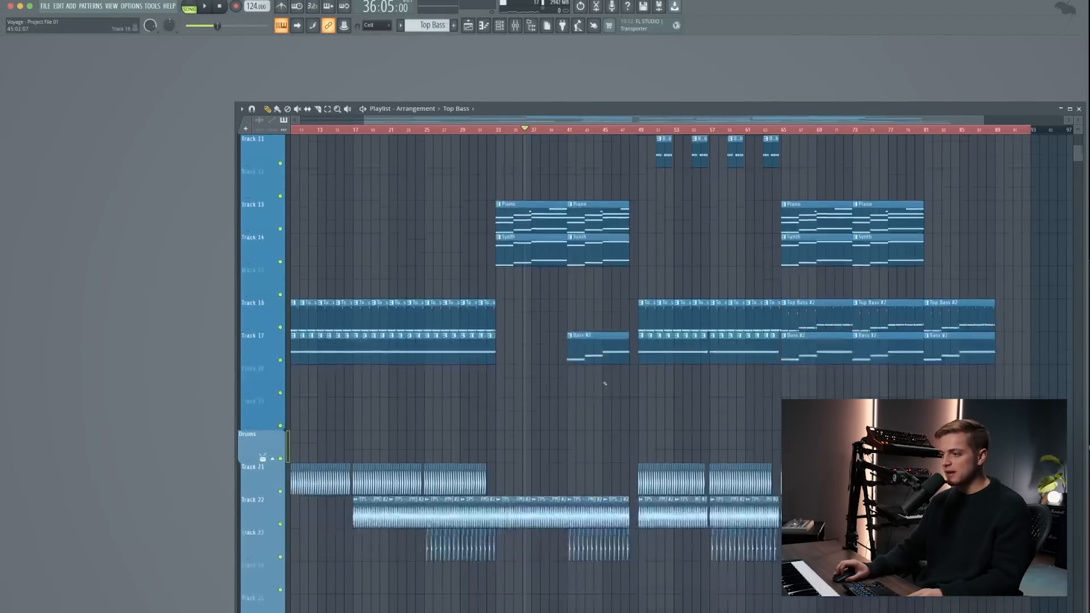
{"action": "scroll", "coordinate": [605, 383], "scroll_direction": "up", "scroll_amount": 3}
{"action": "scroll", "coordinate": [585, 545], "scroll_direction": "up", "scroll_amount": 4}
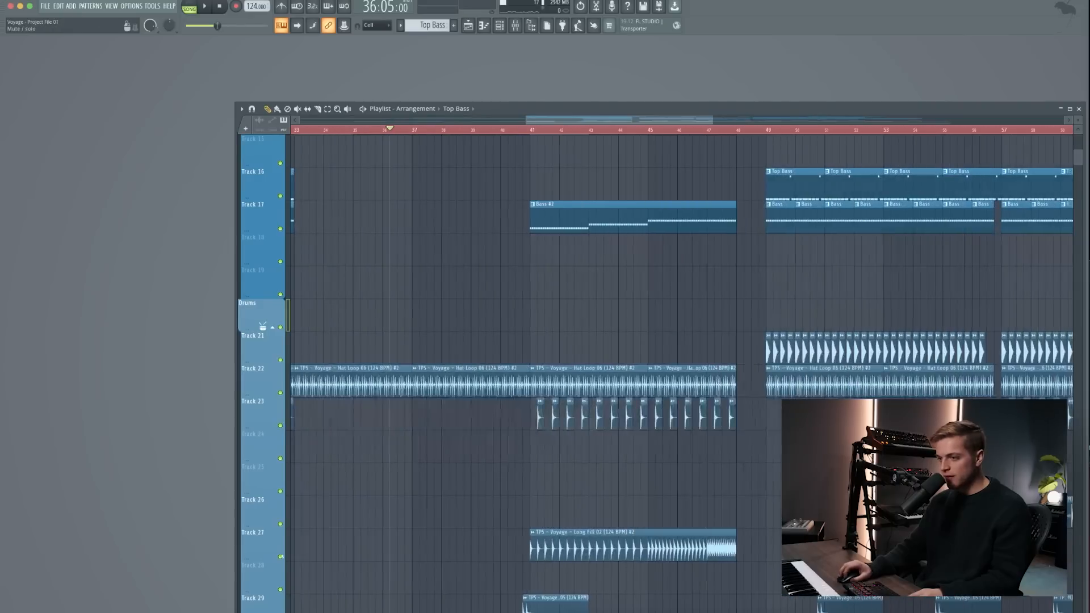
{"action": "right_click", "coordinate": [281, 558]}
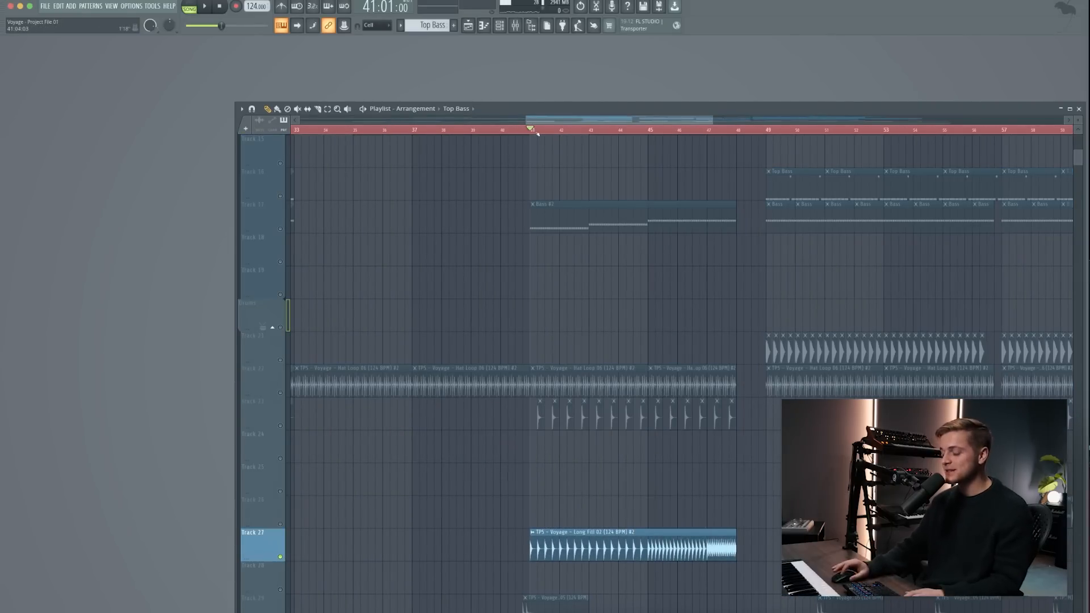
{"action": "left_click", "coordinate": [280, 425]}
{"action": "left_click", "coordinate": [280, 392]}
{"action": "key", "text": "space"}
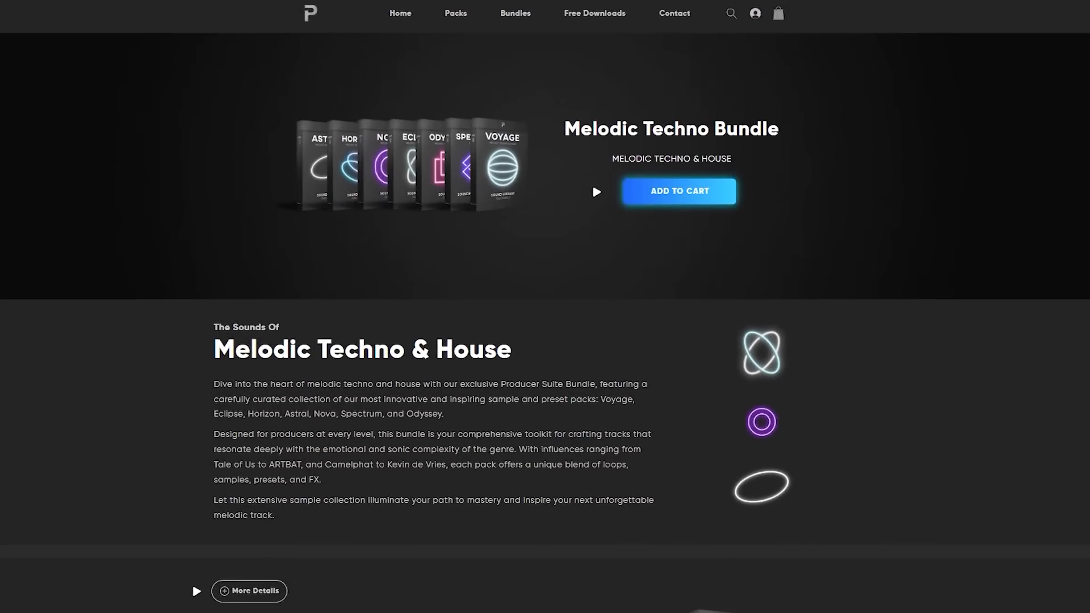
- Switch to the Melodic Techno Bundle web page and look through its included packs, from Horizon and Astral to Spectrum and Odyssey
{"action": "scroll", "coordinate": [545, 307], "scroll_direction": "down", "scroll_amount": 9}
{"action": "scroll", "coordinate": [545, 306], "scroll_direction": "down", "scroll_amount": 9}
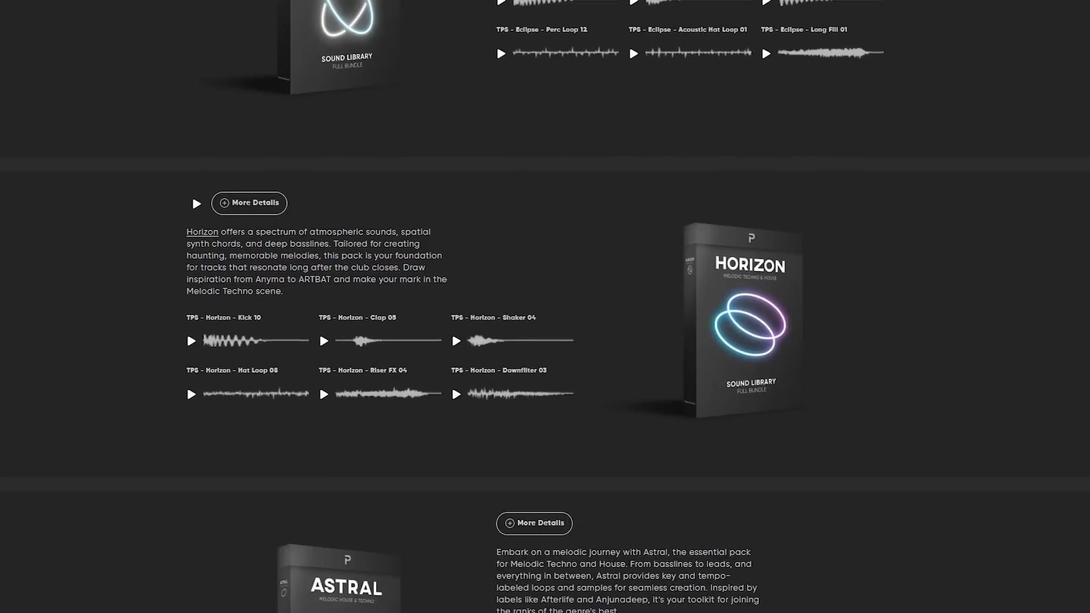
{"action": "scroll", "coordinate": [545, 307], "scroll_direction": "down", "scroll_amount": 9}
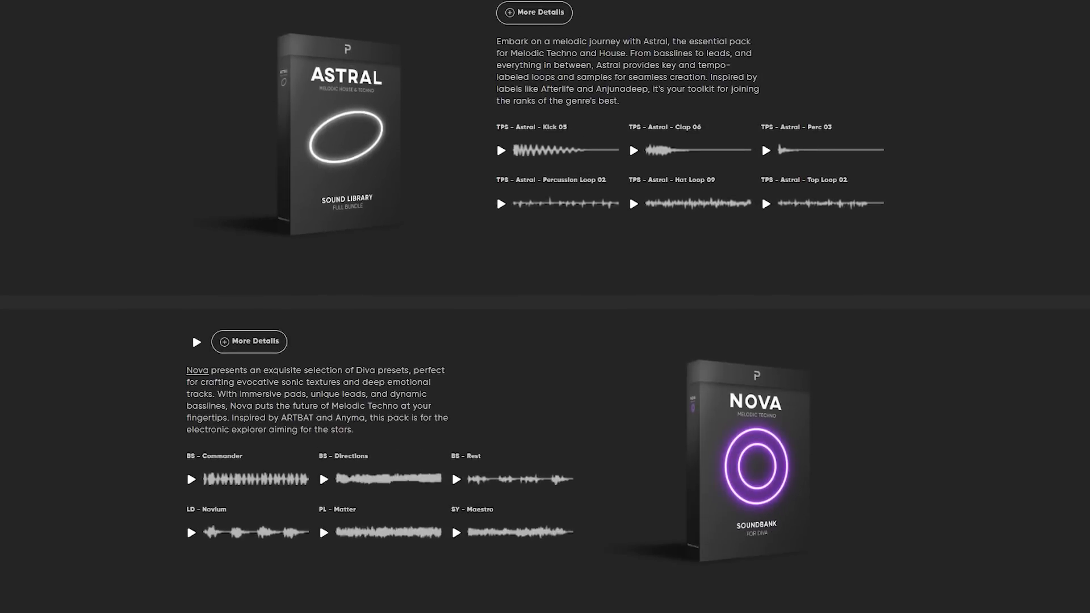
{"action": "scroll", "coordinate": [545, 307], "scroll_direction": "down", "scroll_amount": 9}
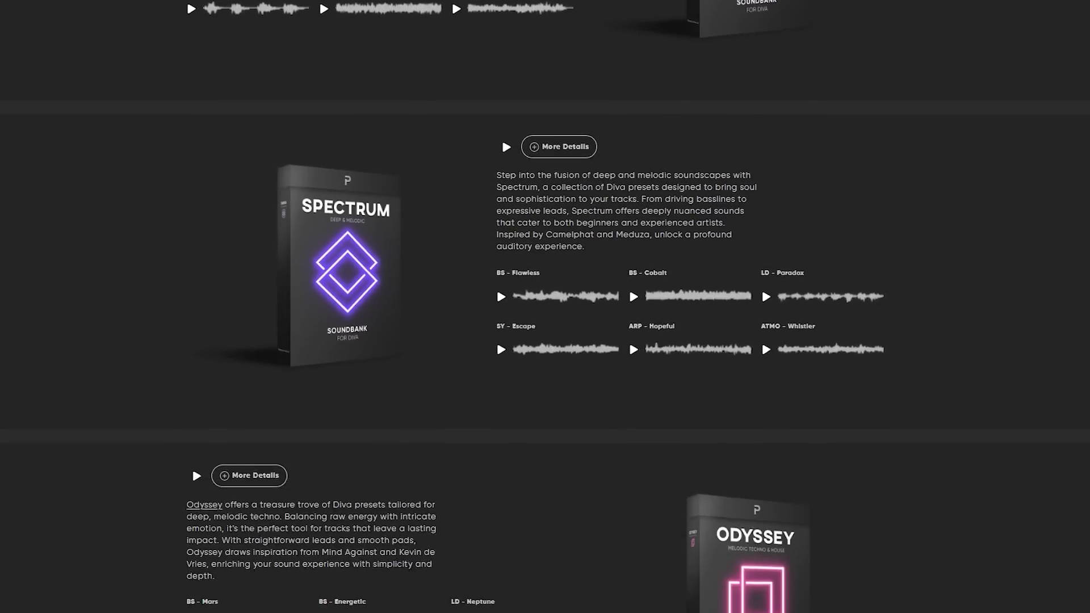
{"action": "scroll", "coordinate": [545, 306], "scroll_direction": "down", "scroll_amount": 3}
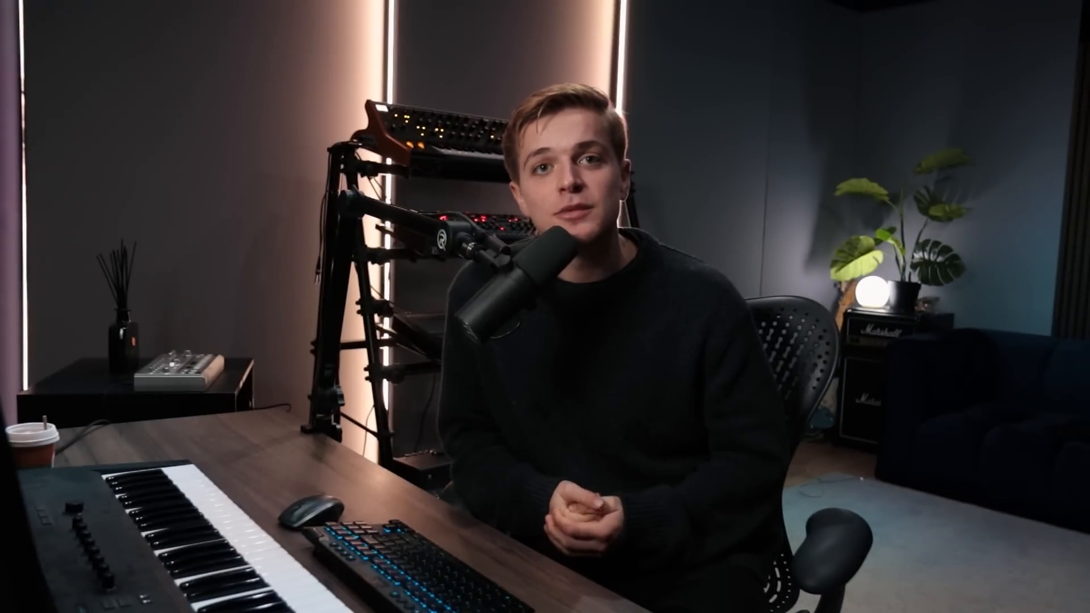